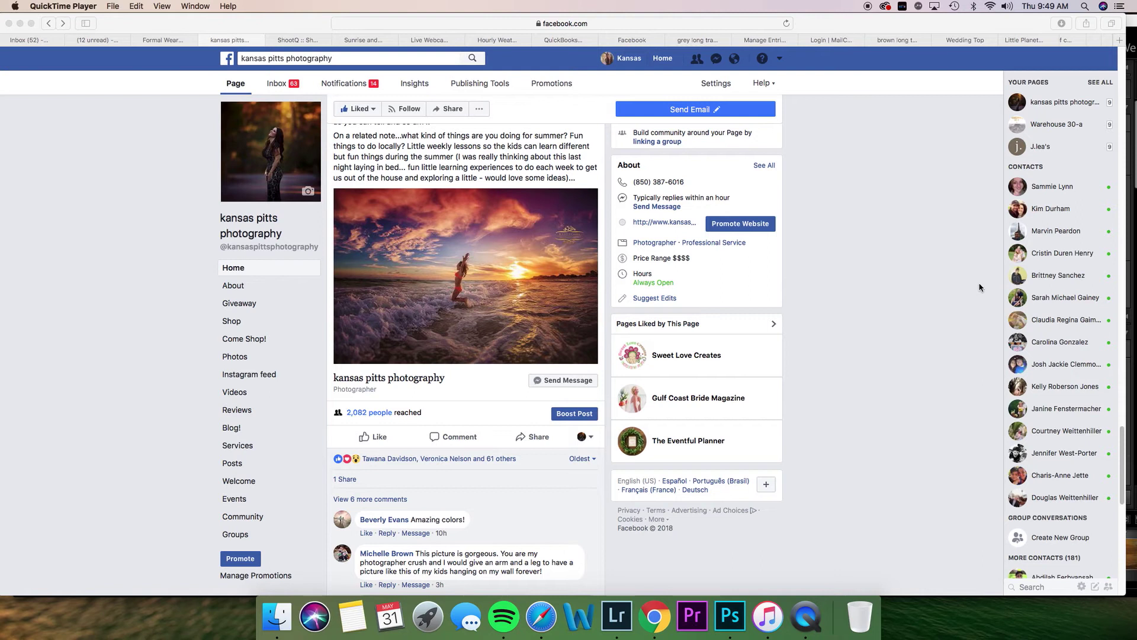
Look at enlarged views of the photography page's jumping-girl sunset, maternity beach and lake opening photos.
{"action": "left_click", "coordinate": [1124, 436]}
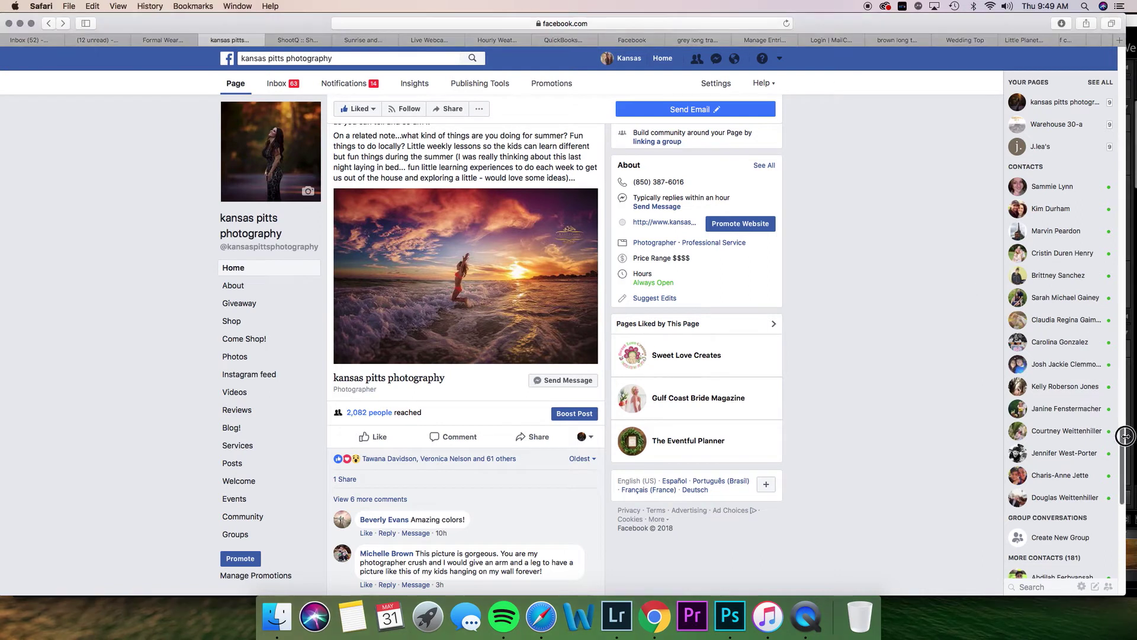
{"action": "left_click_drag", "start_coordinate": [1124, 436], "coordinate": [1107, 311]}
{"action": "left_click", "coordinate": [541, 409]}
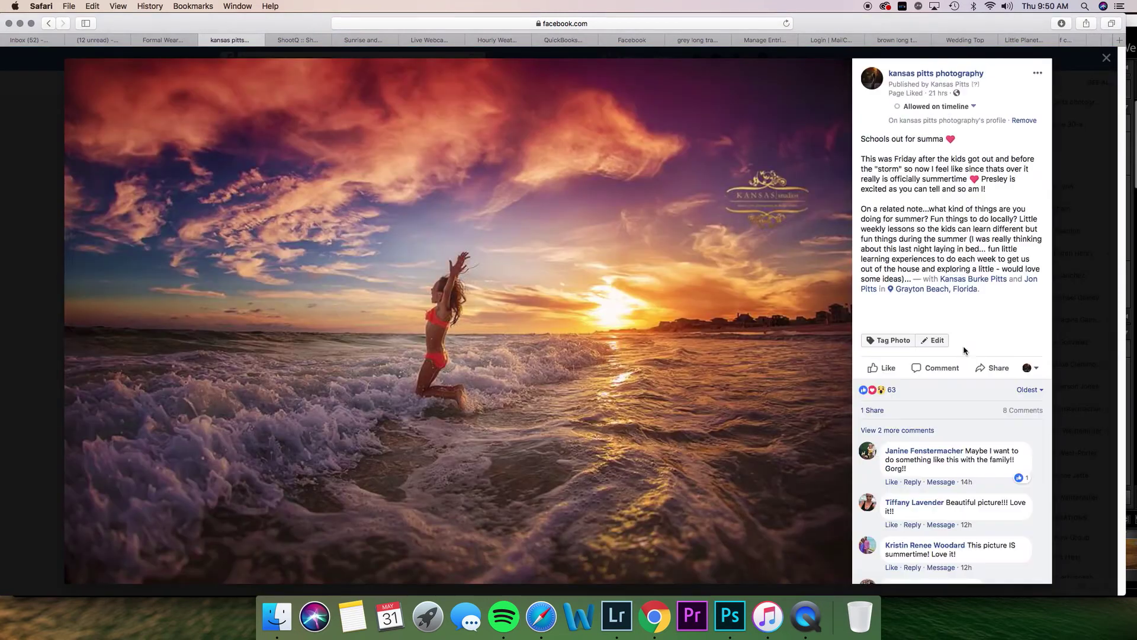
{"action": "left_click", "coordinate": [1105, 59]}
{"action": "left_click_drag", "start_coordinate": [1124, 408], "coordinate": [1121, 300]}
{"action": "left_click", "coordinate": [544, 321]}
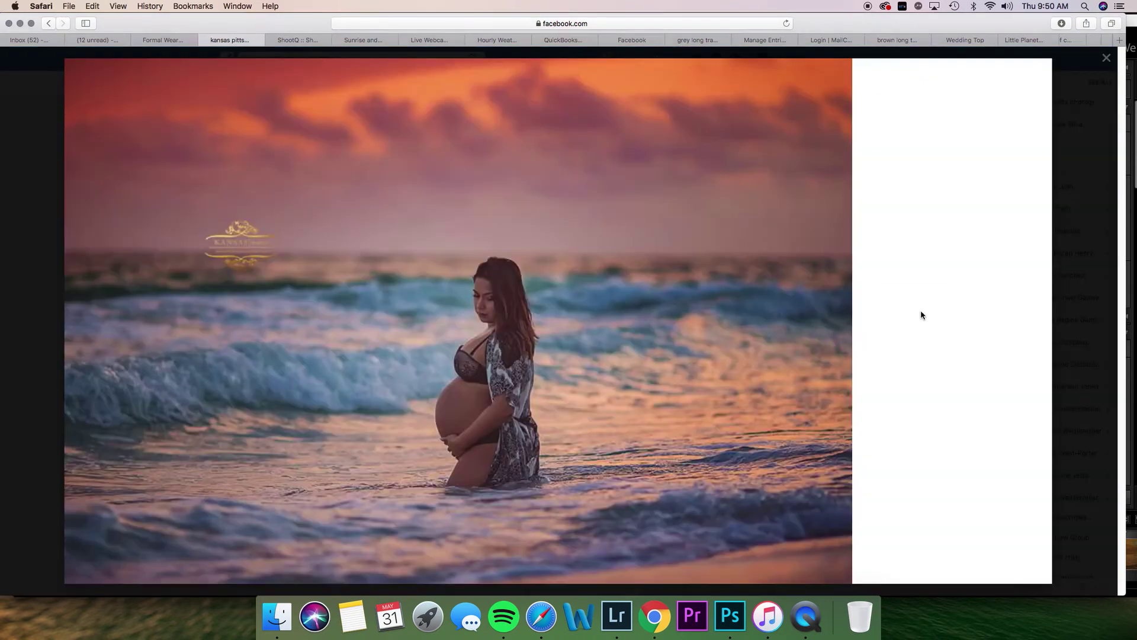
{"action": "left_click", "coordinate": [1105, 58]}
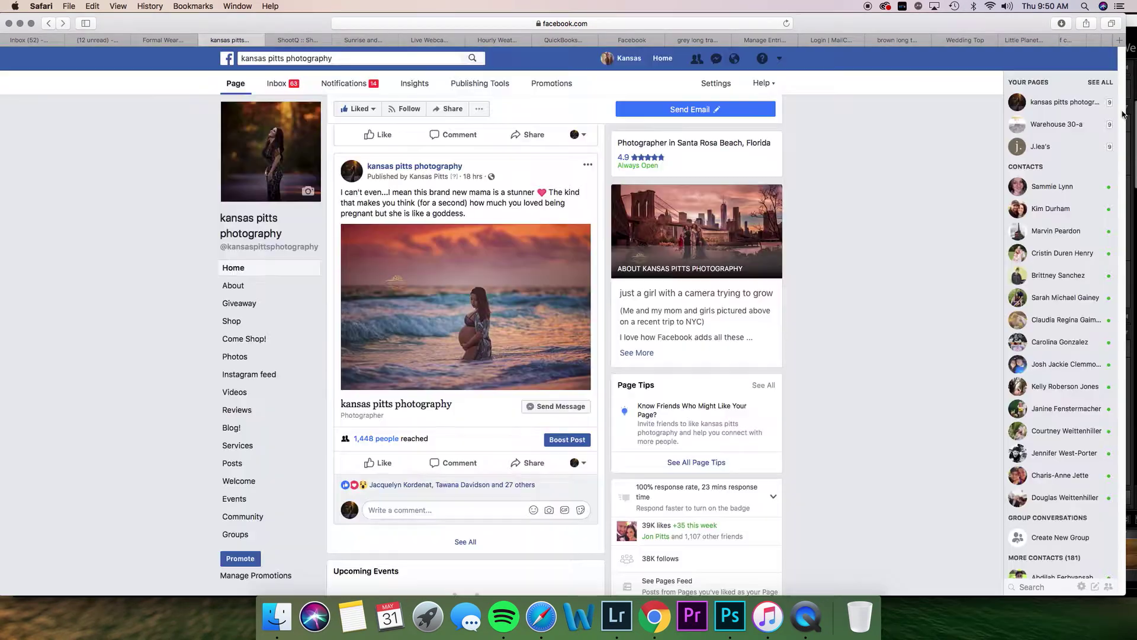
{"action": "left_click_drag", "start_coordinate": [1120, 355], "coordinate": [1113, 314]}
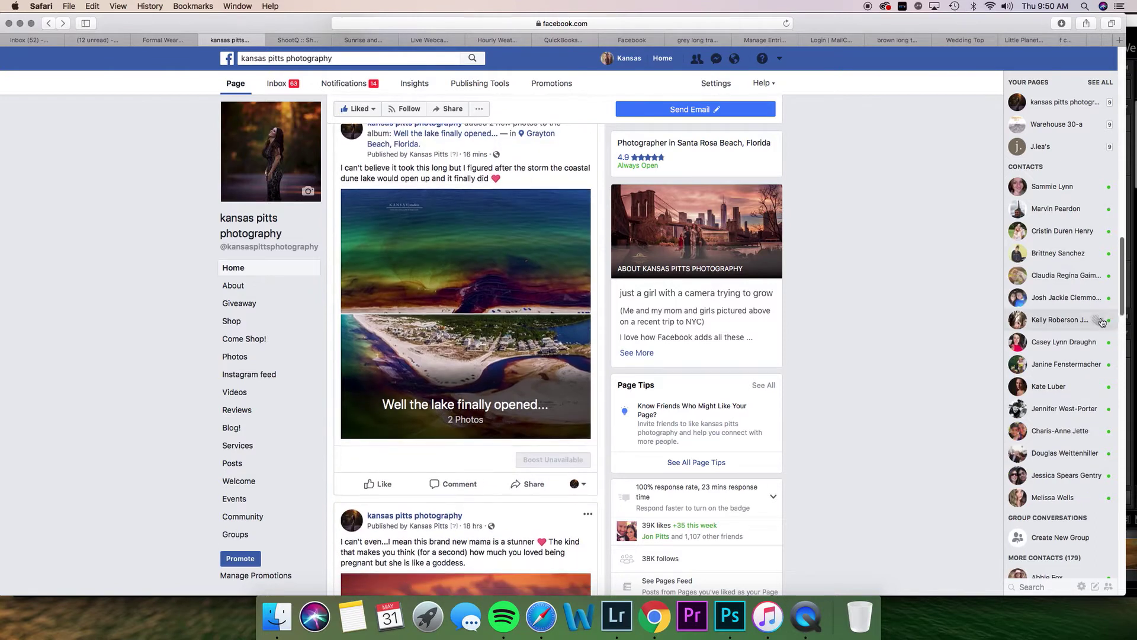
{"action": "left_click", "coordinate": [531, 273]}
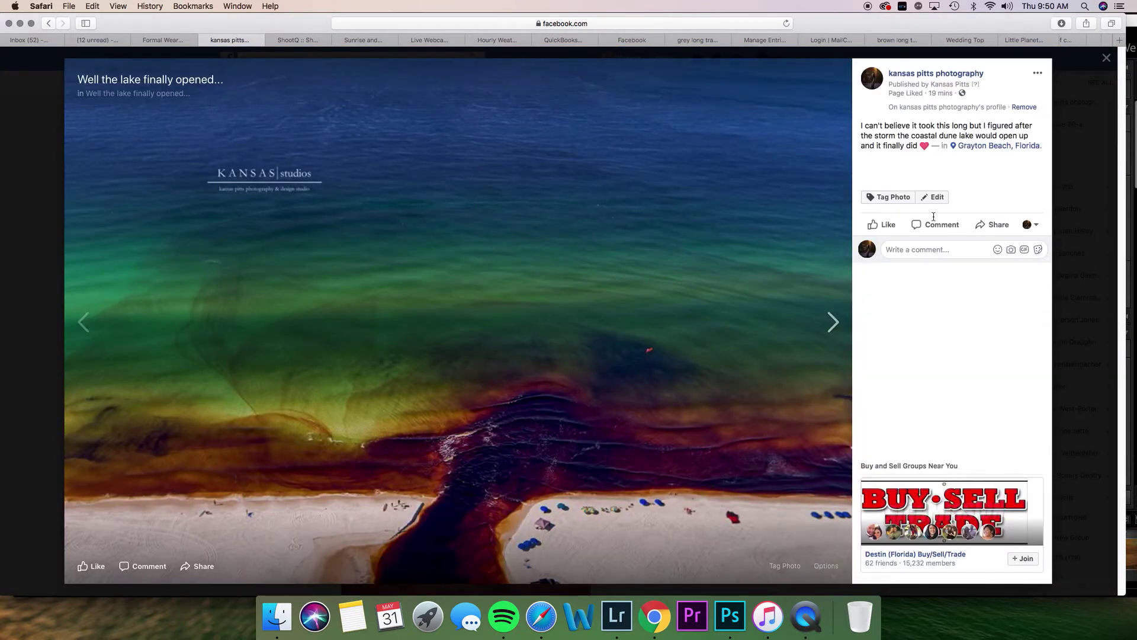
{"action": "left_click", "coordinate": [1105, 59]}
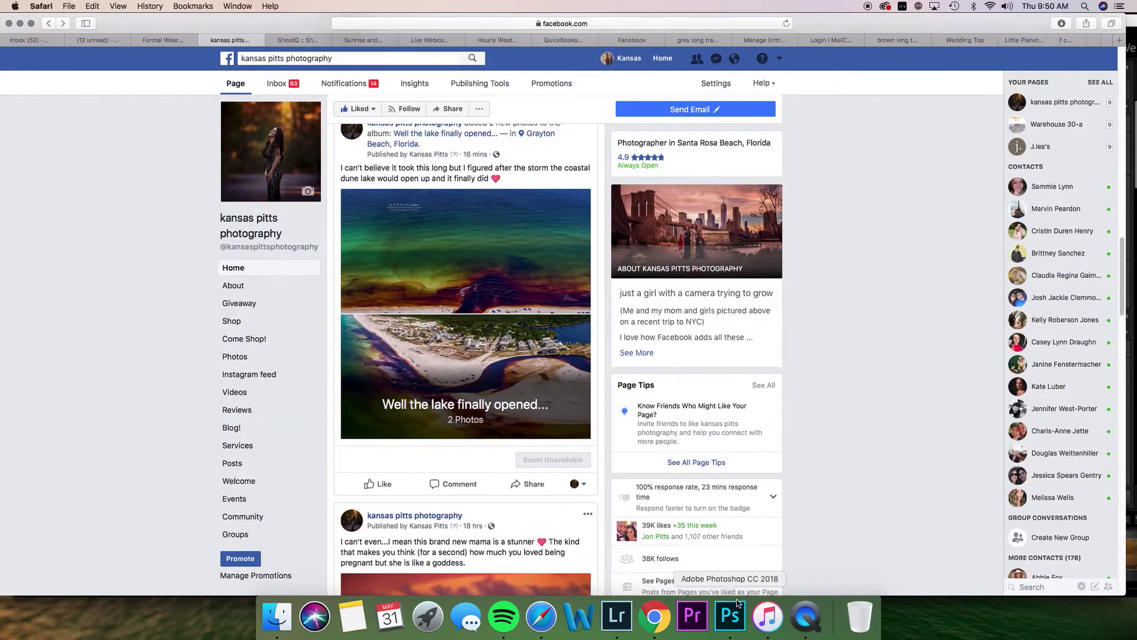
Switch to Lightroom and apply the Deep Golden Brilliance (no Sky) preset to the skimboarder photo KPP_2649.CR2.
{"action": "left_click", "coordinate": [622, 629]}
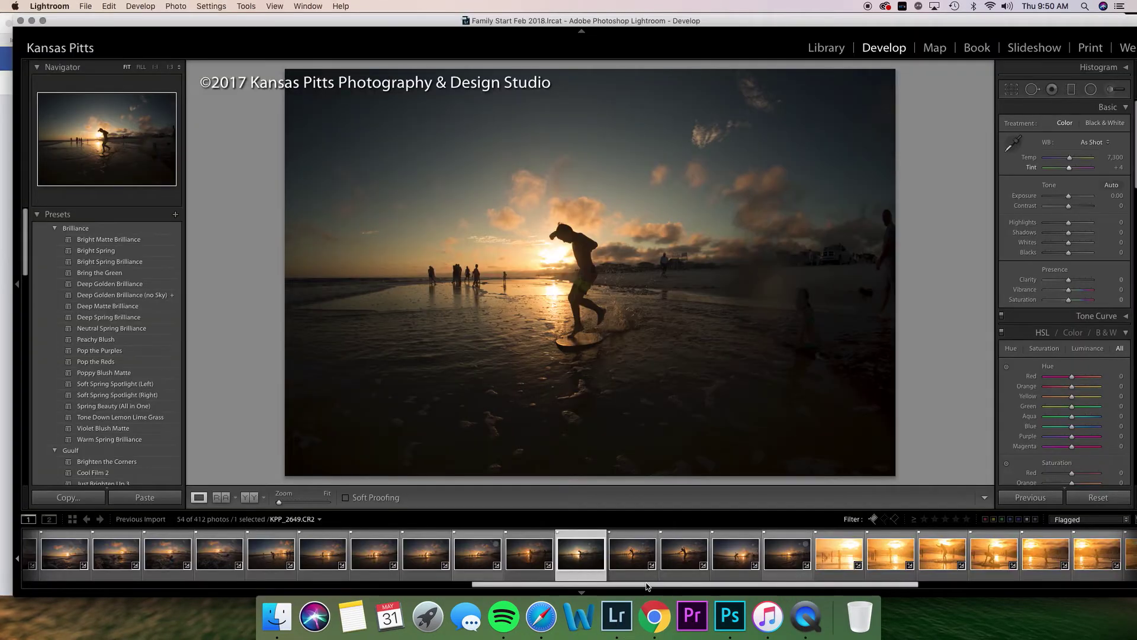
{"action": "mouse_move", "coordinate": [648, 584]}
{"action": "left_mouse_down"}
{"action": "mouse_move", "coordinate": [493, 586]}
{"action": "mouse_move", "coordinate": [659, 588]}
{"action": "left_mouse_up"}
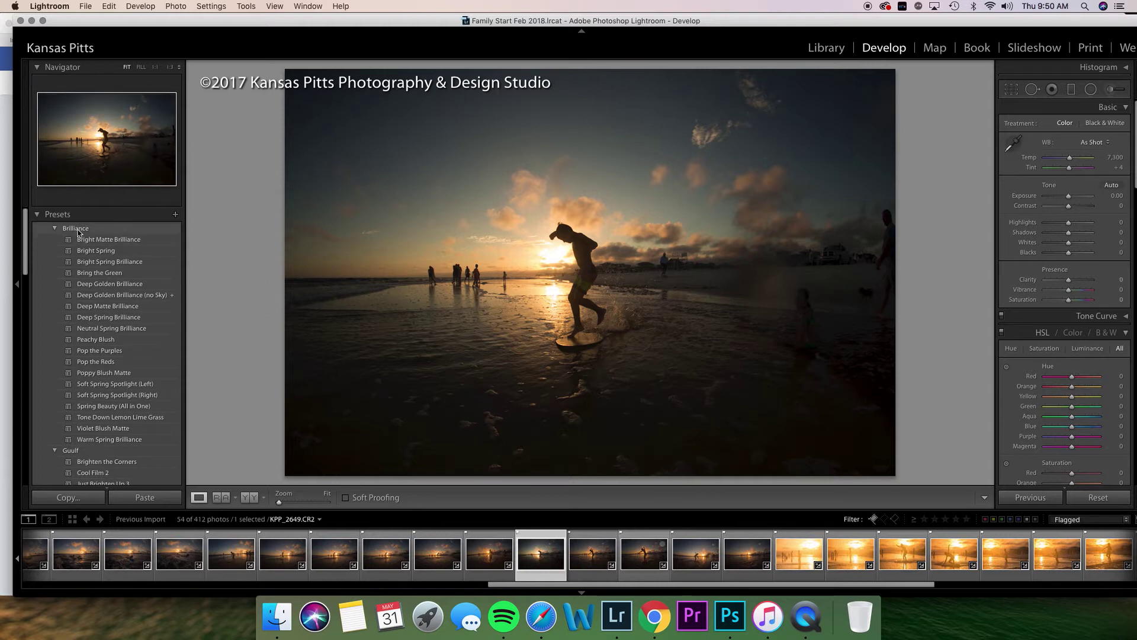
{"action": "left_click", "coordinate": [155, 294]}
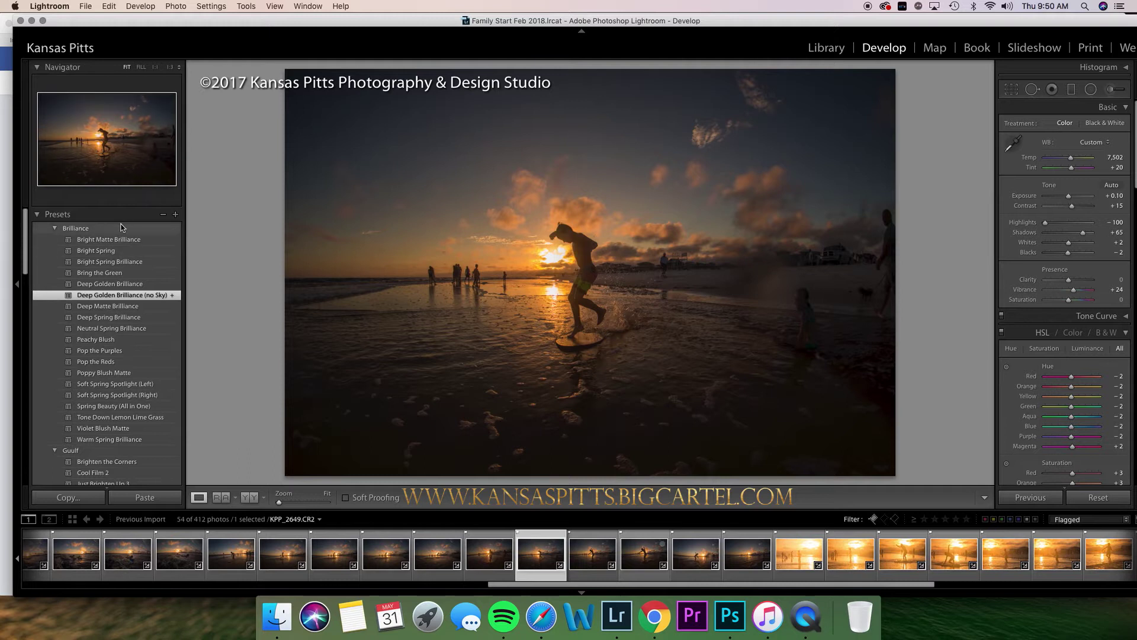
Switch to Safari and look through the products on the kansaspitts.bigcartel.com shop page.
{"action": "left_click", "coordinate": [527, 625]}
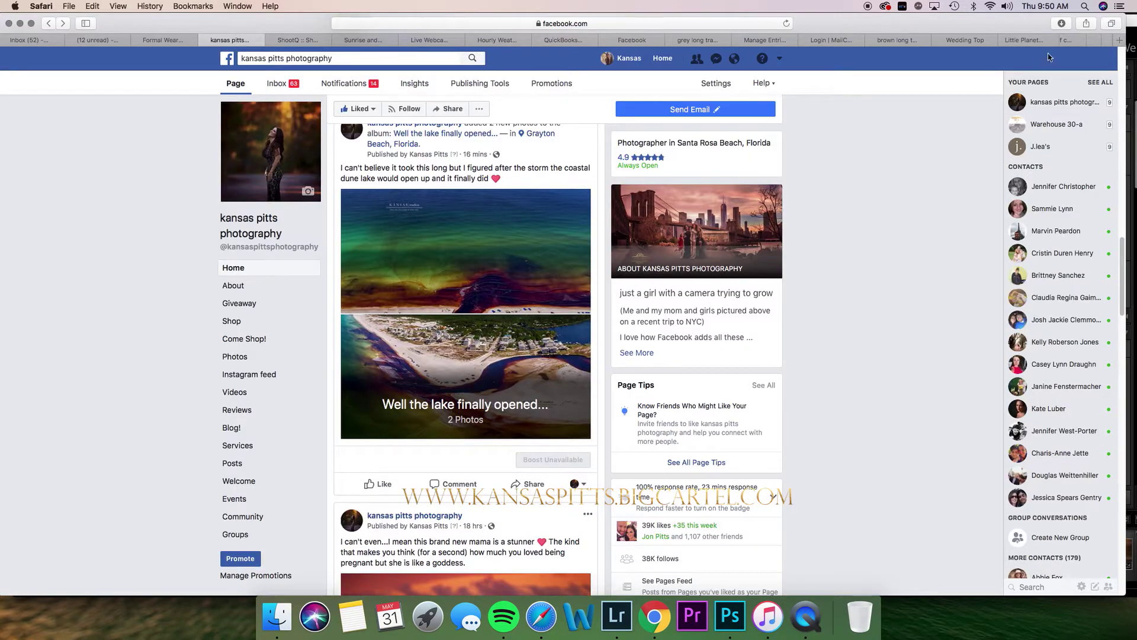
{"action": "scroll", "coordinate": [1081, 42], "scroll_direction": "right", "scroll_amount": 3}
{"action": "left_click", "coordinate": [1085, 43]}
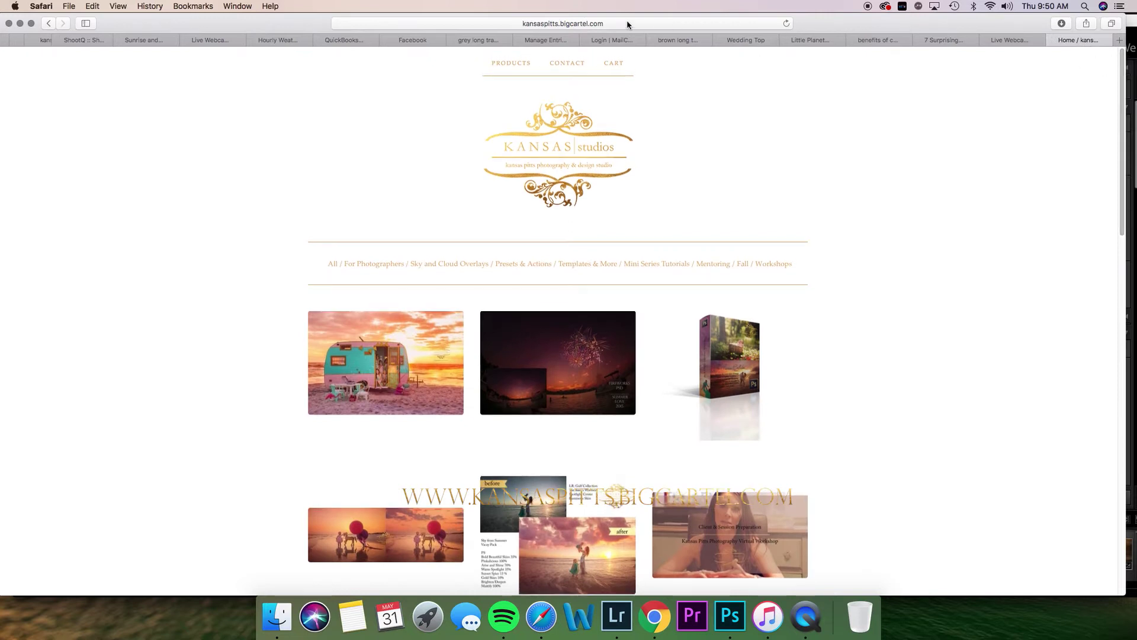
{"action": "left_click_drag", "start_coordinate": [1115, 81], "coordinate": [1096, 198]}
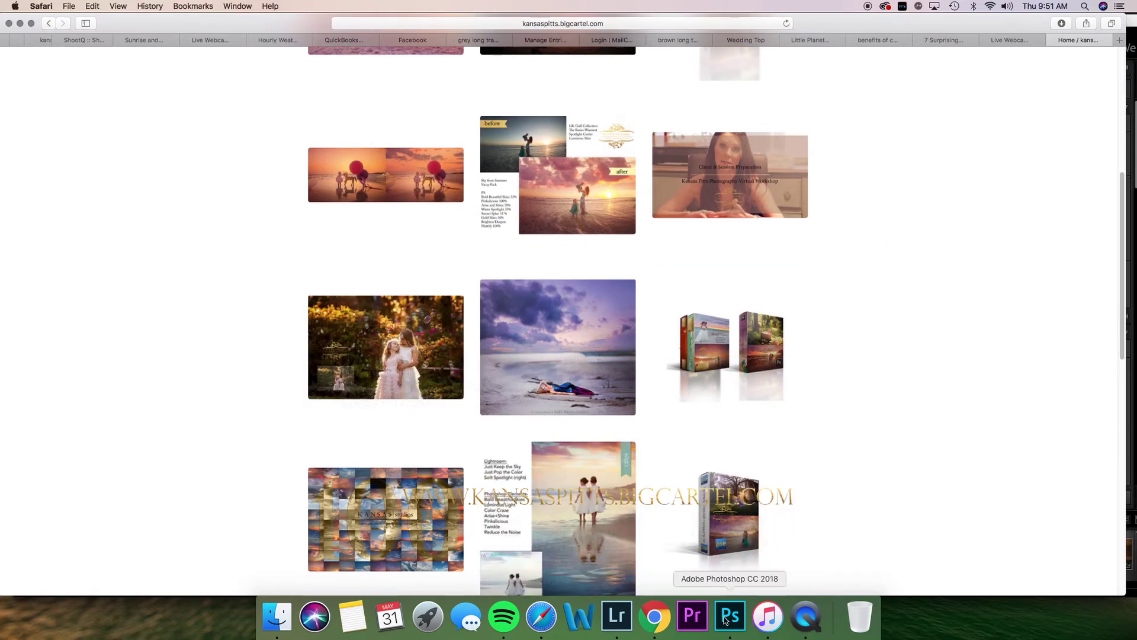
Return to Lightroom and straighten the skimboarder photo along the ocean horizon.
{"action": "left_click", "coordinate": [623, 622]}
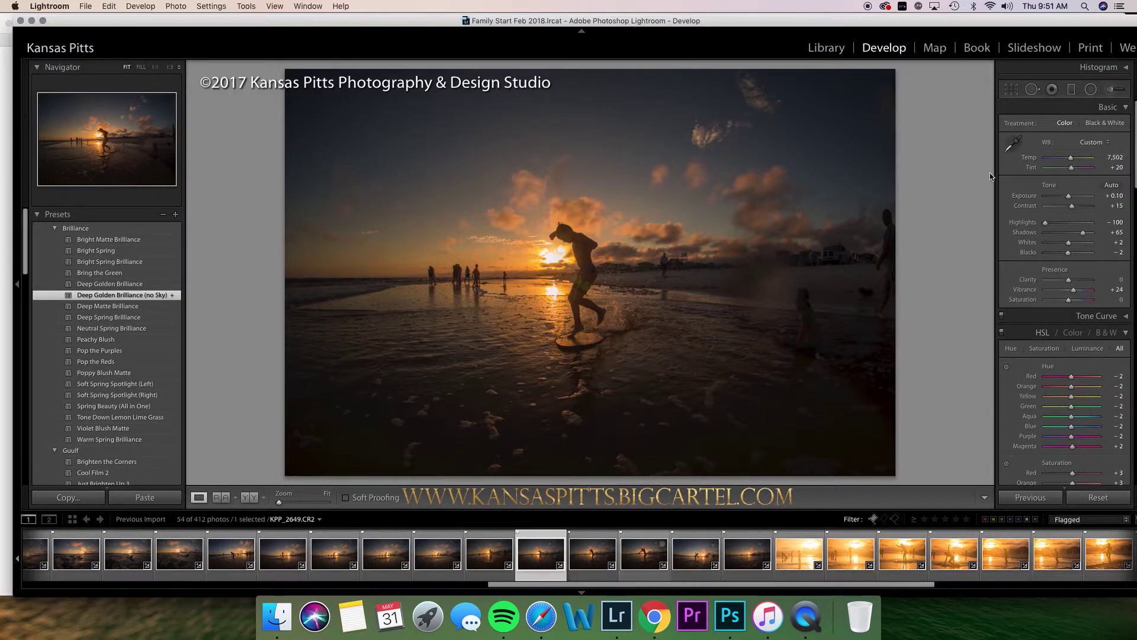
{"action": "left_click", "coordinate": [1011, 90]}
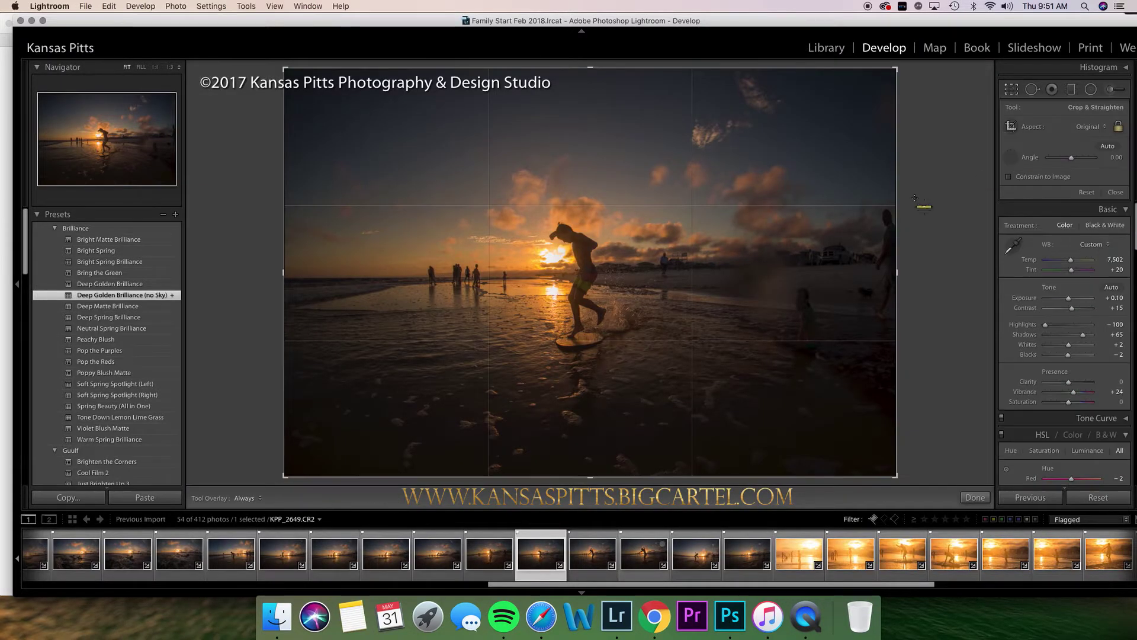
{"action": "left_click_drag", "start_coordinate": [410, 278], "coordinate": [543, 279]}
{"action": "left_click", "coordinate": [1015, 91]}
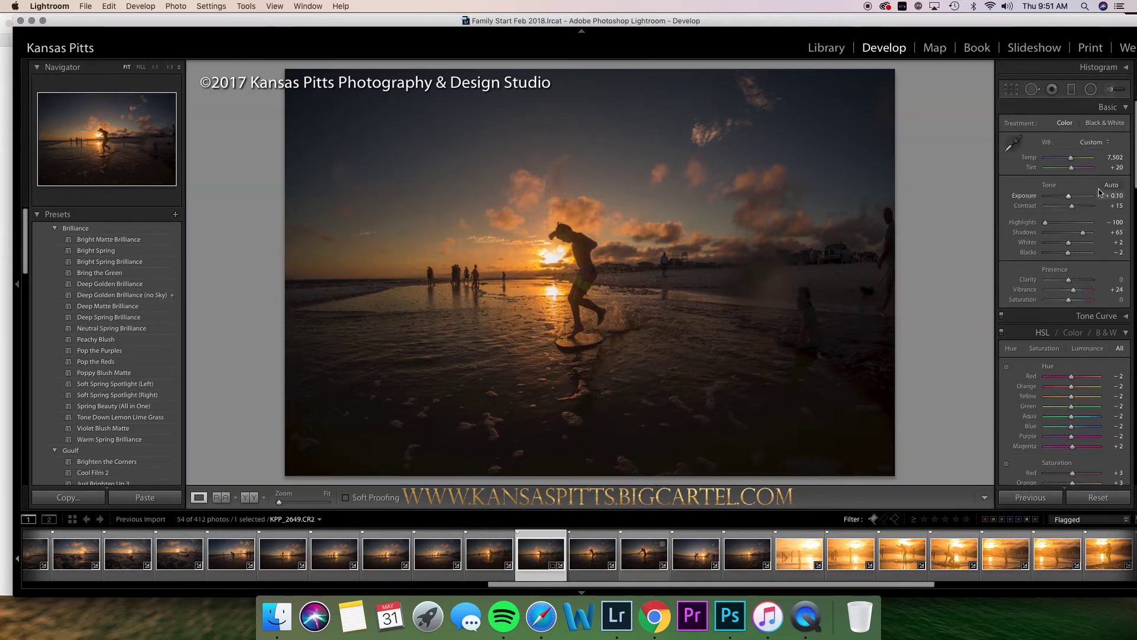
Set the skimboarder photo's tint to +29, exposure to +0.35 and temperature to 6,645.
{"action": "left_click", "coordinate": [1114, 167]}
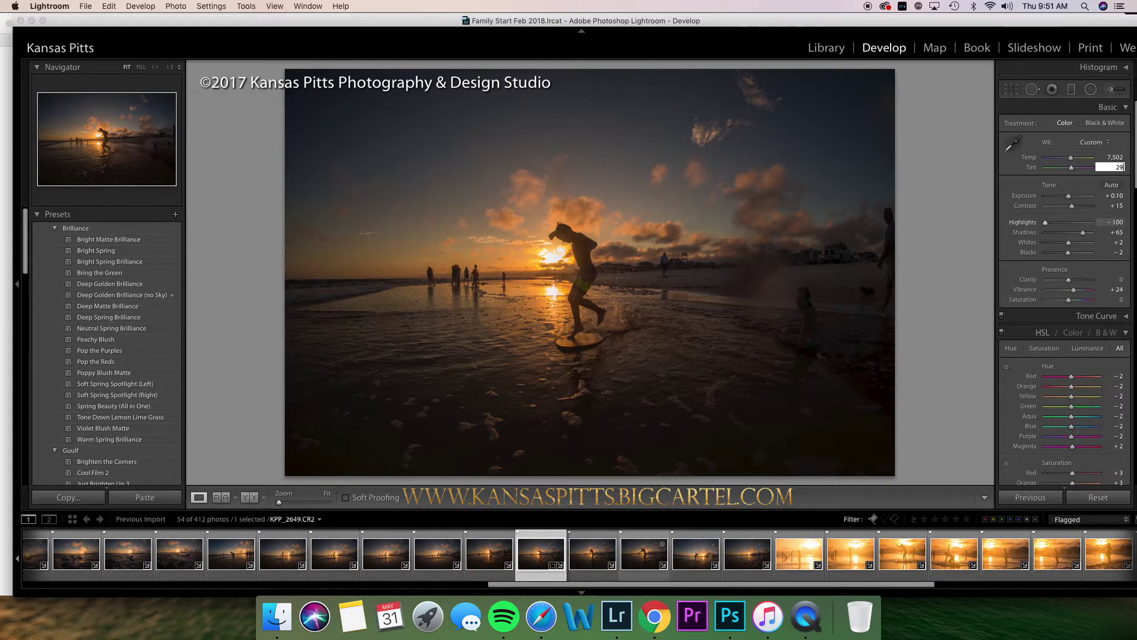
{"action": "key", "text": "Return"}
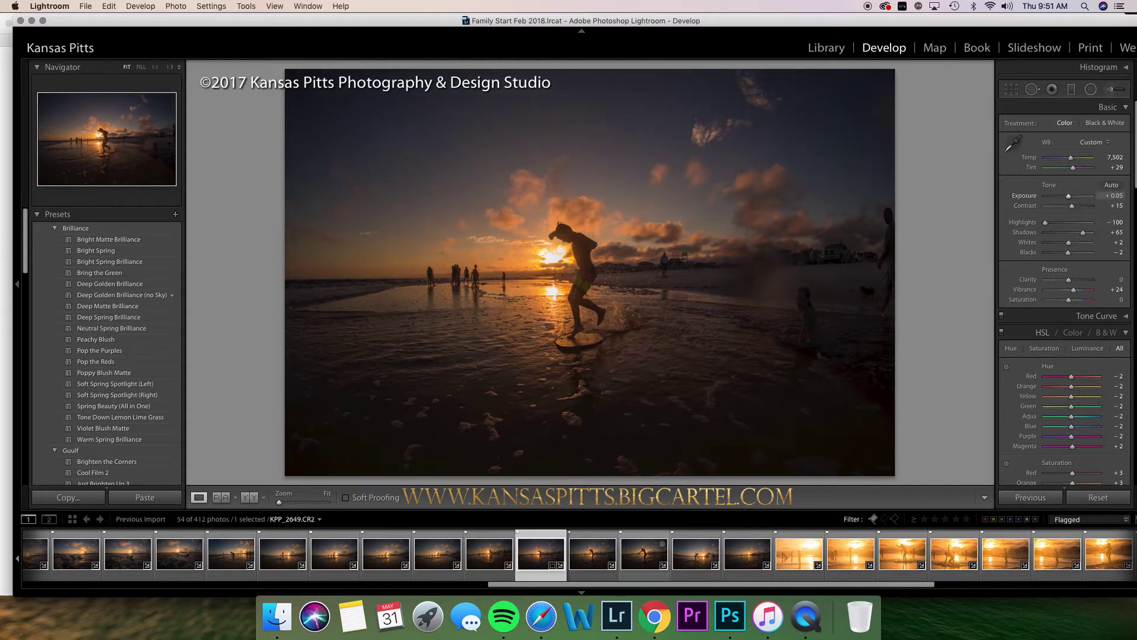
{"action": "left_click_drag", "start_coordinate": [1069, 196], "coordinate": [1070, 196]}
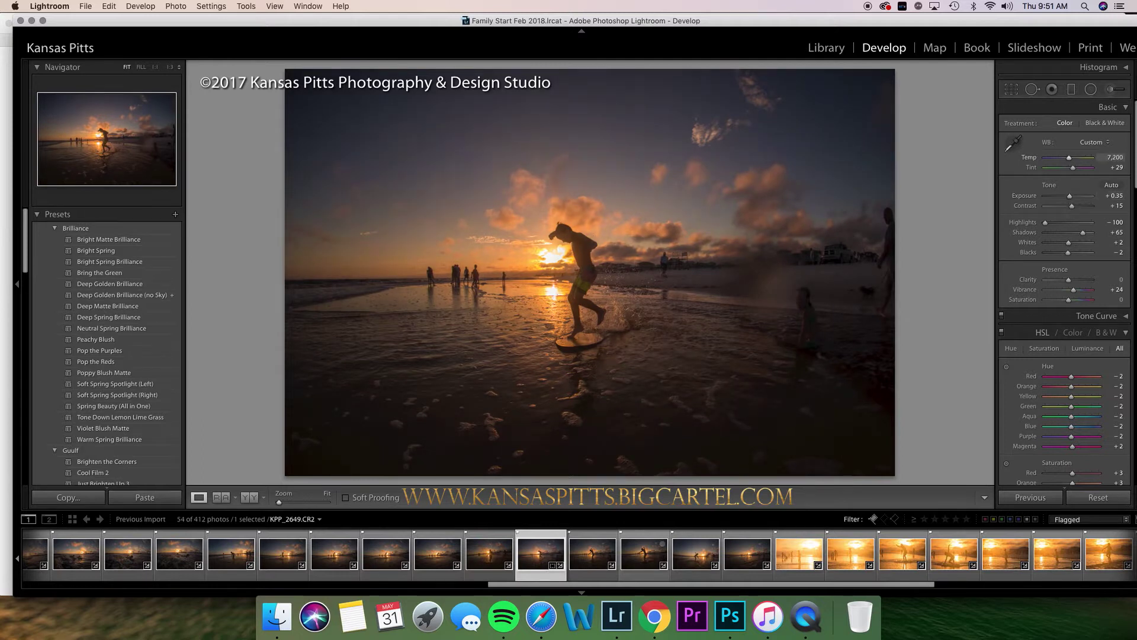
{"action": "left_click_drag", "start_coordinate": [1069, 158], "coordinate": [1067, 158]}
Send the adjusted skimboarder photo to Adobe Photoshop CC 2018 for editing.
{"action": "right_click", "coordinate": [537, 551]}
{"action": "mouse_move", "coordinate": [572, 346]}
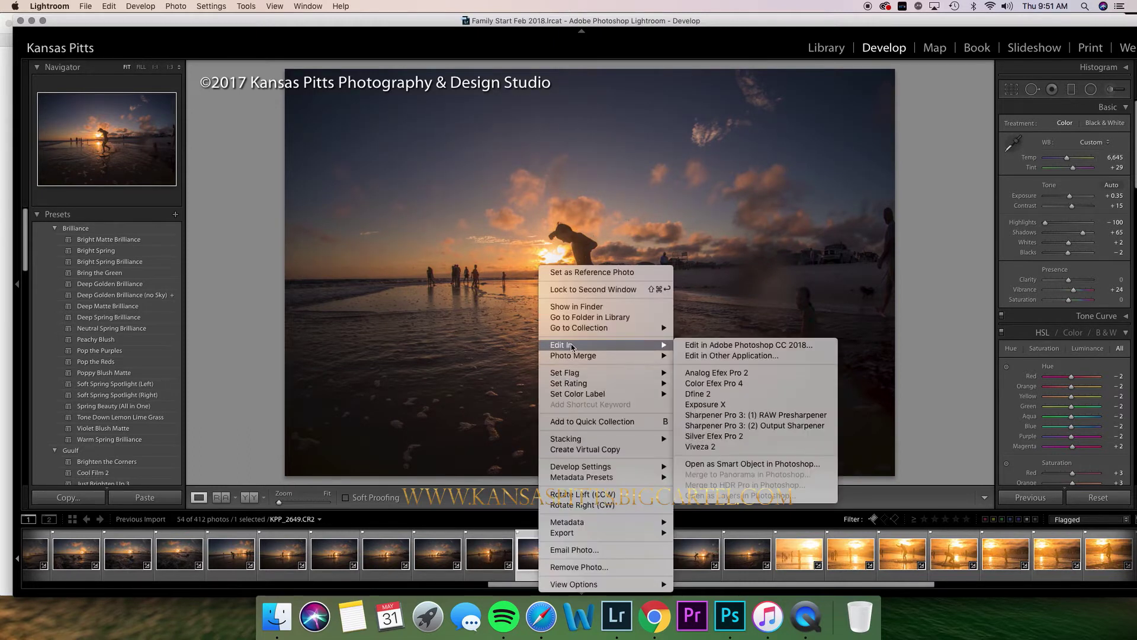
{"action": "left_click", "coordinate": [713, 344]}
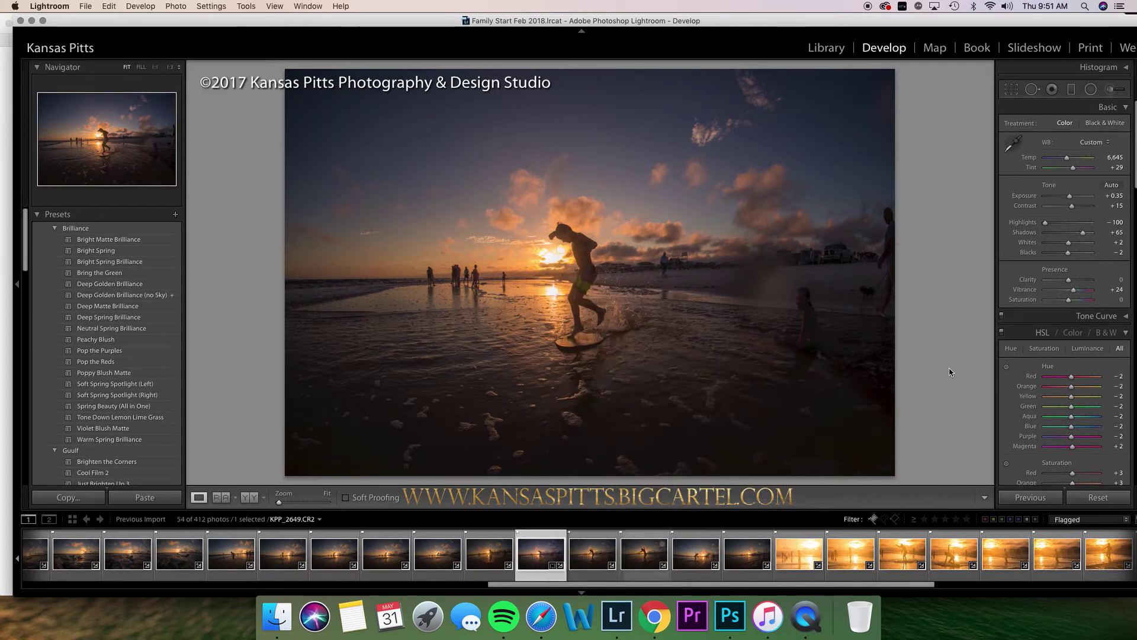
Select the golden beach photo KPP_2784.CR2, try the previous photo's settings on it and reset its develop adjustments.
{"action": "left_click_drag", "start_coordinate": [788, 584], "coordinate": [979, 578]}
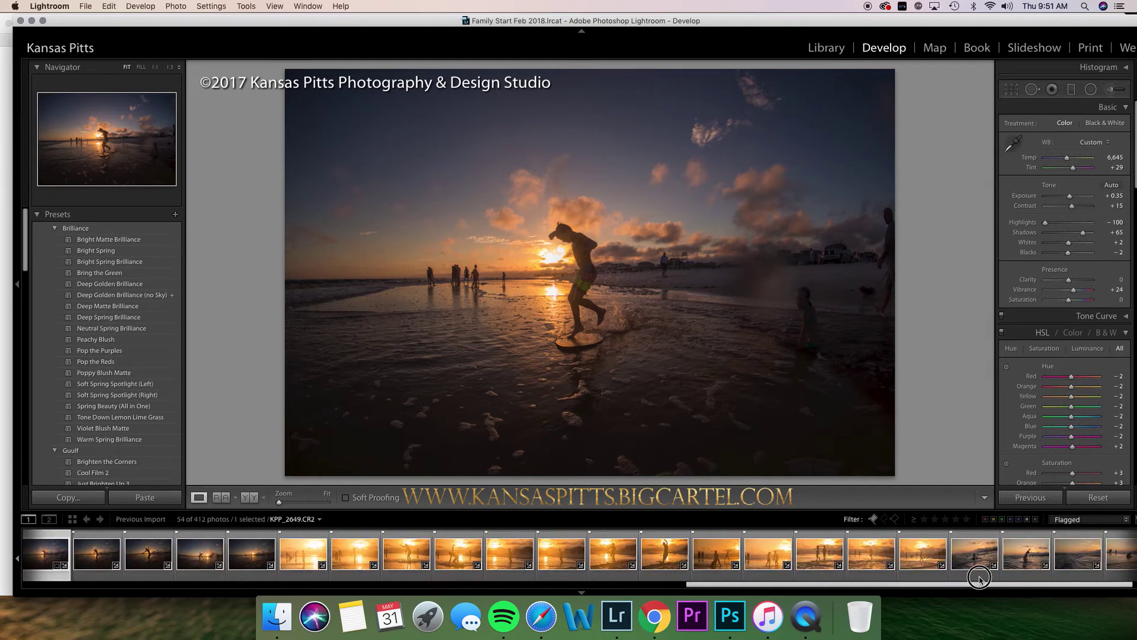
{"action": "left_click", "coordinate": [907, 571]}
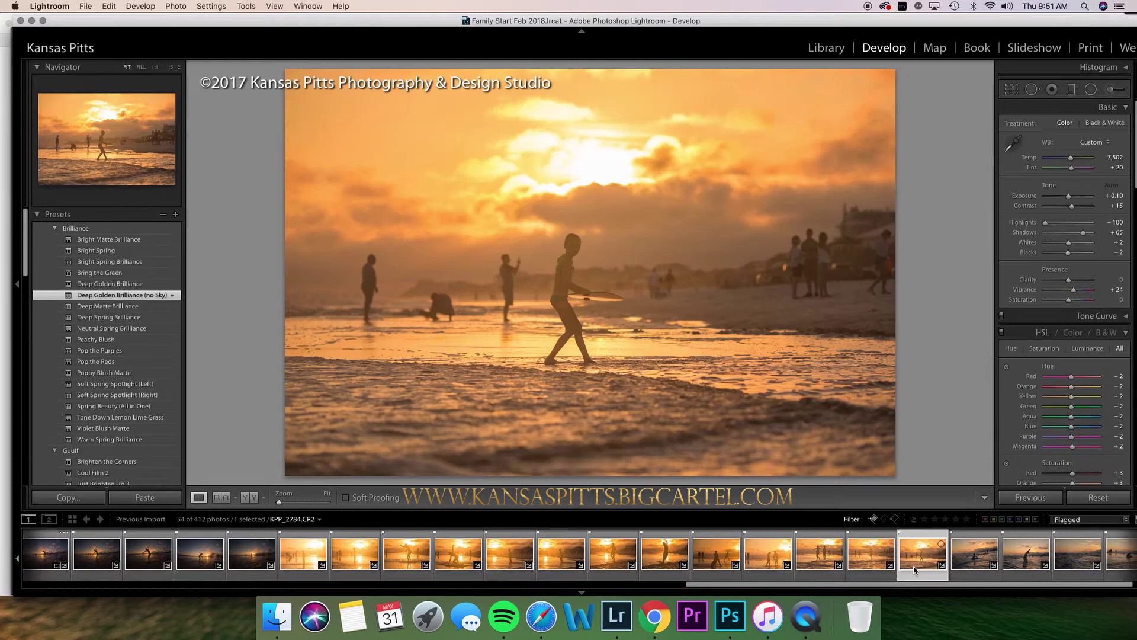
{"action": "left_click_drag", "start_coordinate": [972, 585], "coordinate": [979, 586]}
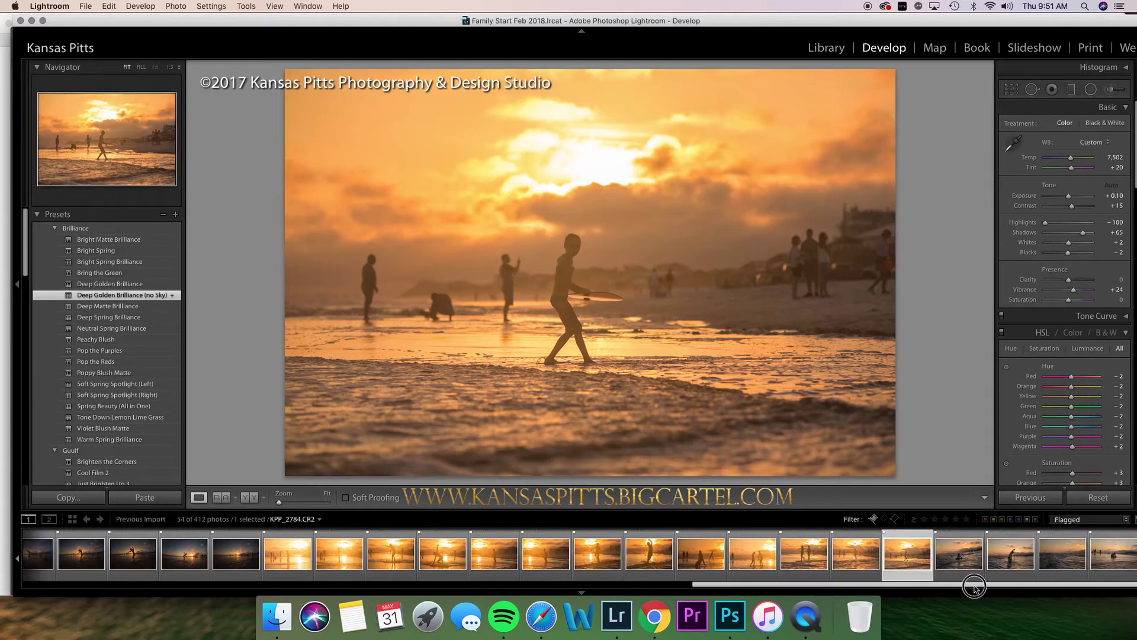
{"action": "left_click", "coordinate": [1020, 499]}
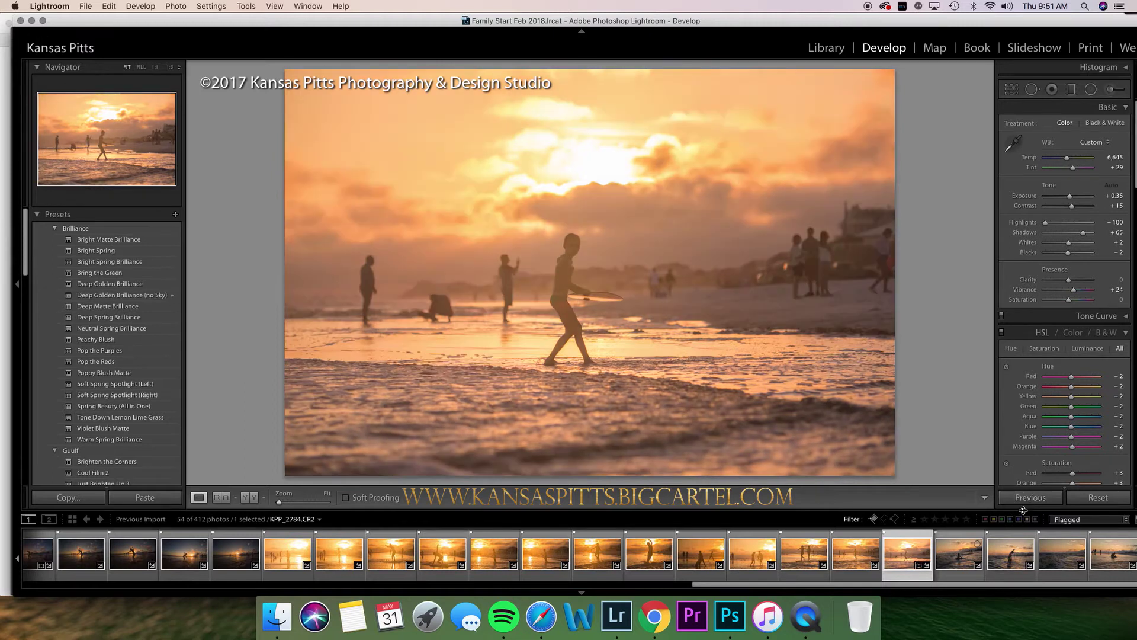
{"action": "left_click", "coordinate": [1098, 497]}
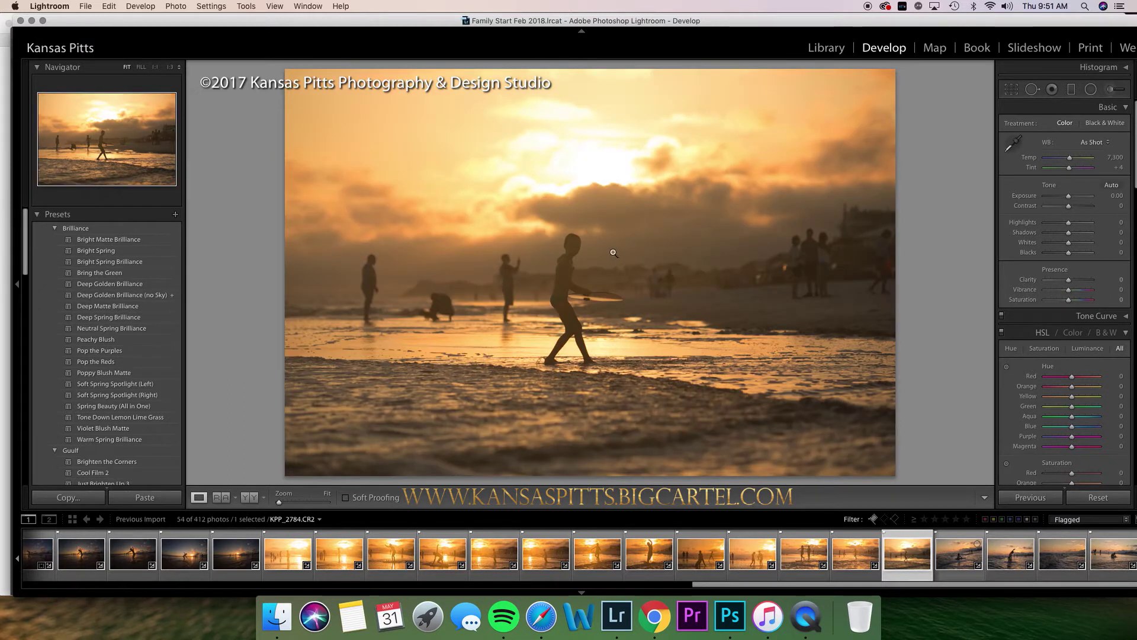
Open the photo import settings, review the 2017 metadata and develop presets applied during import, and leave without importing.
{"action": "left_click", "coordinate": [87, 6]}
{"action": "left_click", "coordinate": [106, 79]}
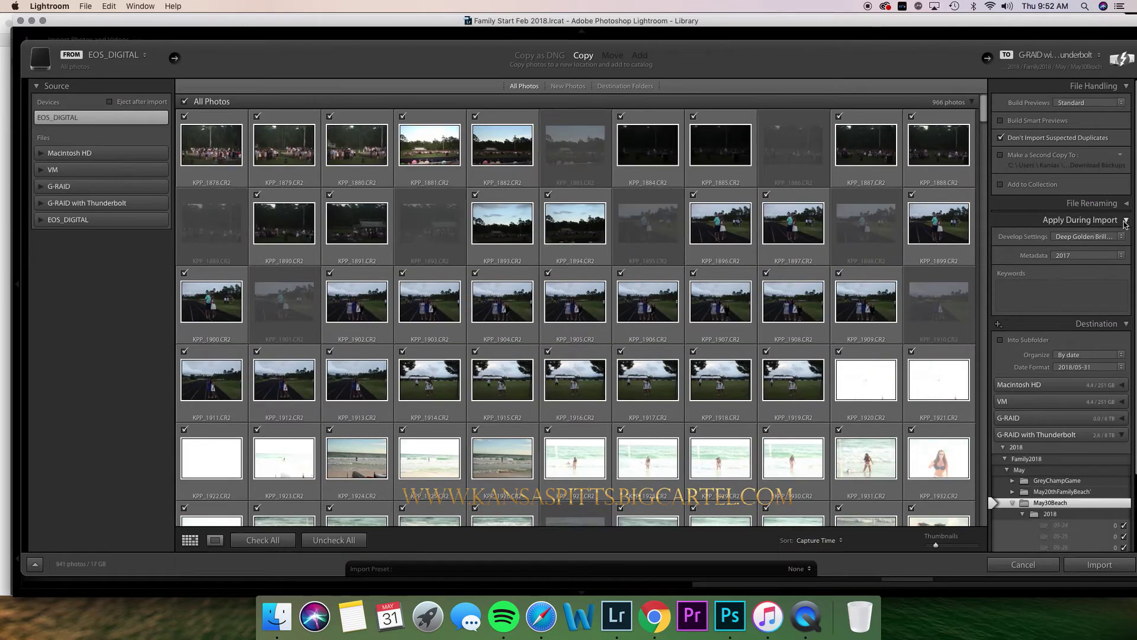
{"action": "left_click", "coordinate": [1090, 255]}
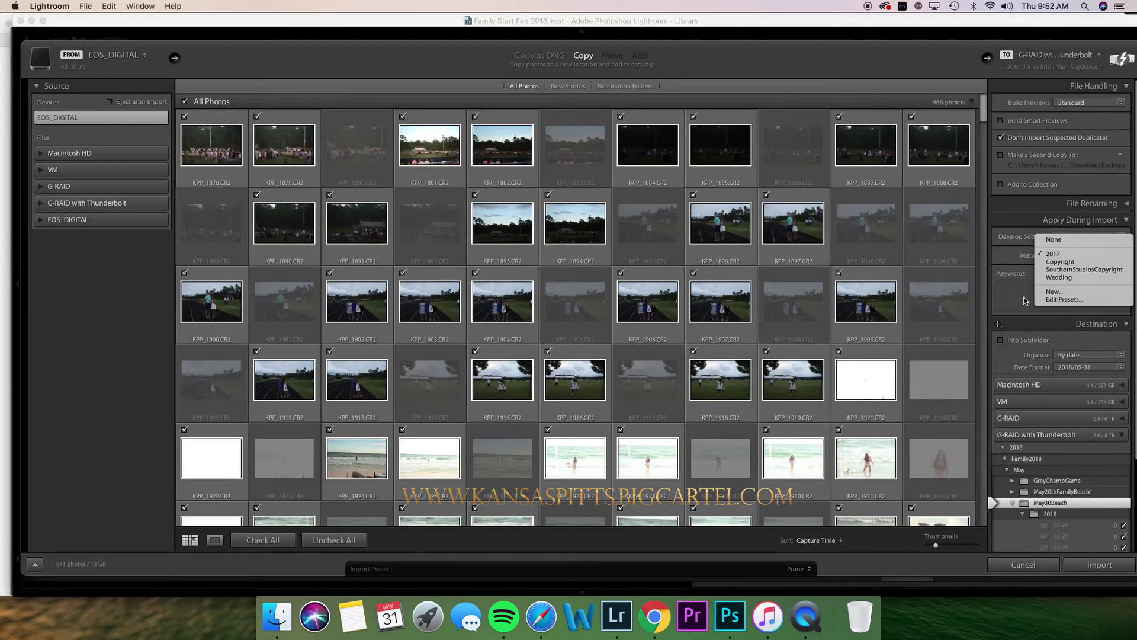
{"action": "left_click", "coordinate": [1053, 254]}
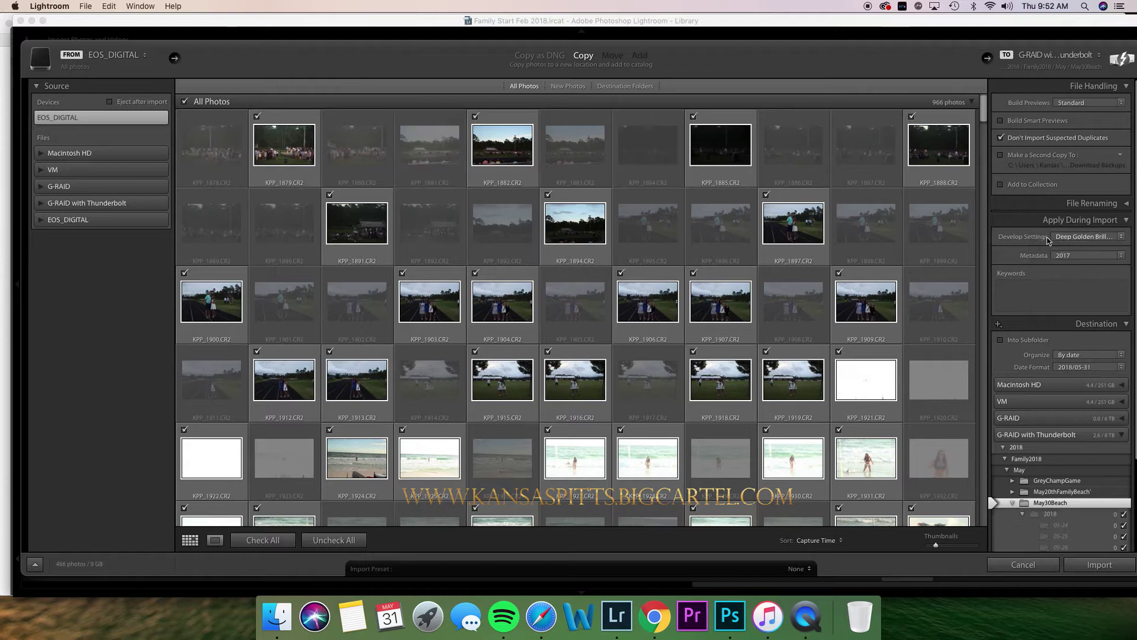
{"action": "left_click", "coordinate": [1086, 235]}
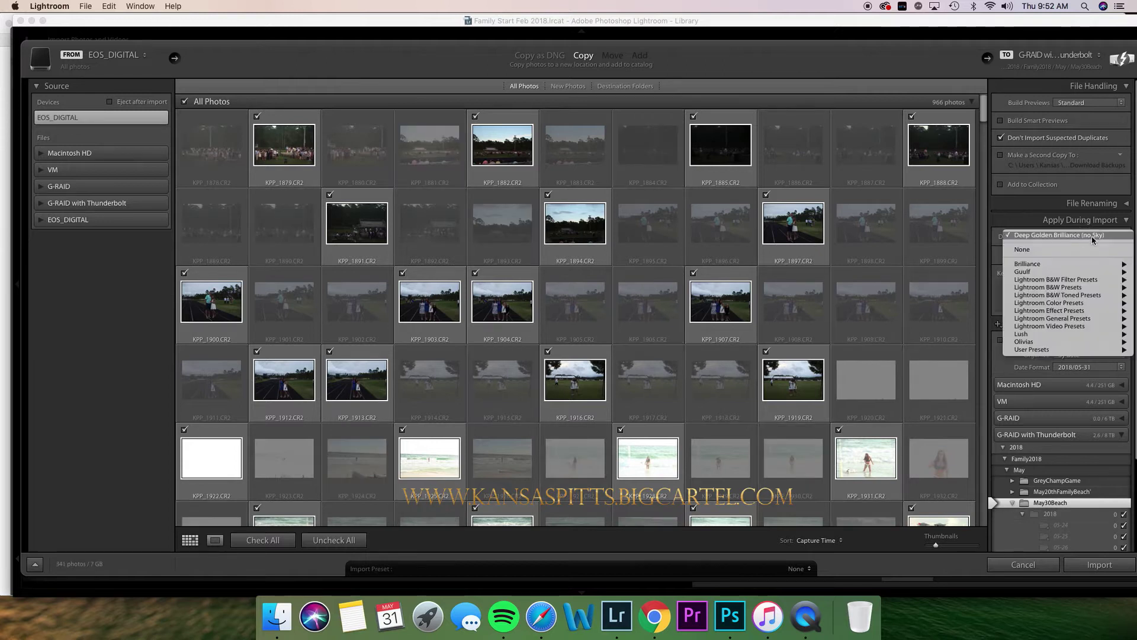
{"action": "left_click", "coordinate": [1080, 204]}
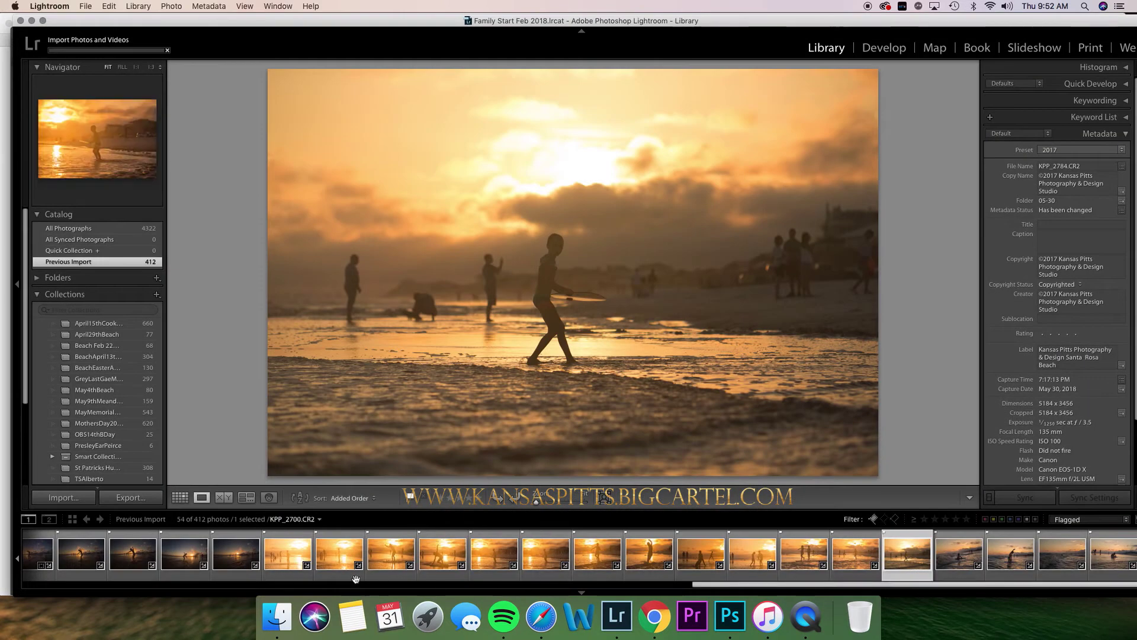
Apply the Deep Golden Brilliance (no Sky) preset to KPP_2784.CR2 in Develop and review its adjustment settings.
{"action": "left_click", "coordinate": [892, 53]}
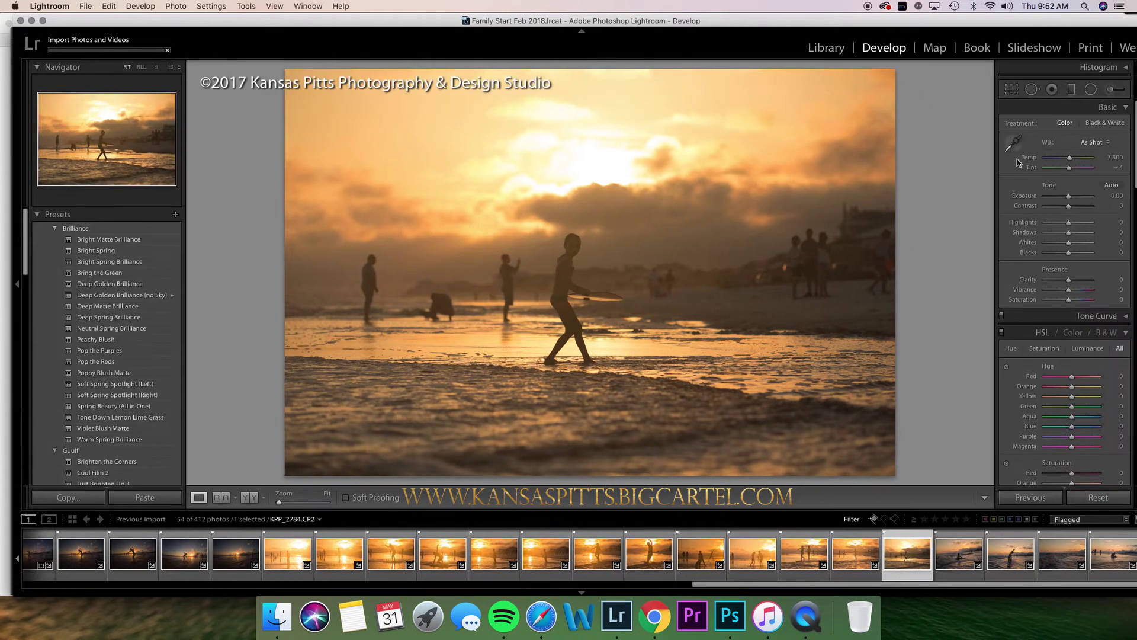
{"action": "left_click", "coordinate": [141, 295]}
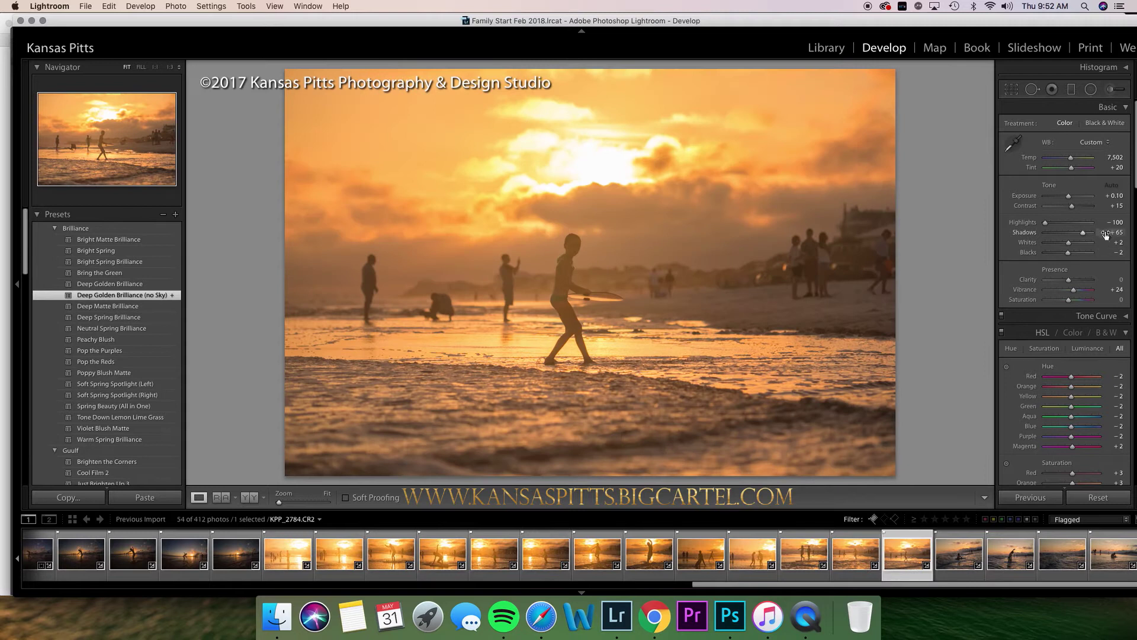
{"action": "left_click_drag", "start_coordinate": [1135, 181], "coordinate": [1133, 452]}
{"action": "left_click_drag", "start_coordinate": [1069, 399], "coordinate": [1132, 79]}
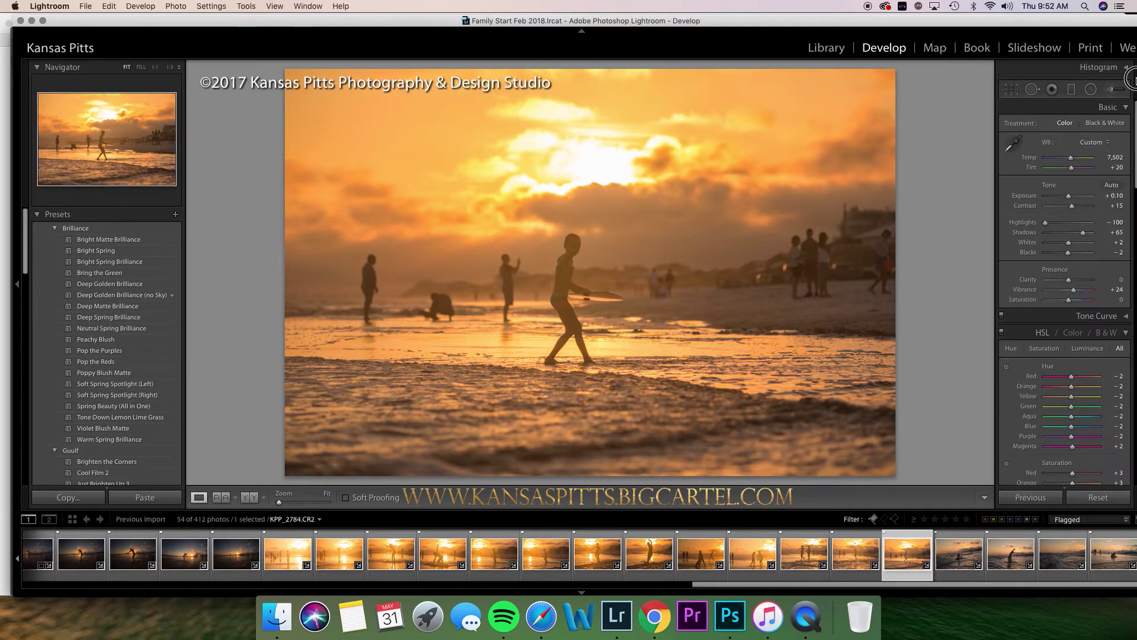
Set the tint of KPP_2784.CR2 to +28.
{"action": "left_click", "coordinate": [1113, 168]}
{"action": "type", "text": "28"}
{"action": "key", "text": "Return"}
Send KPP_2784.CR2 to Photoshop for editing, switch to Photoshop and bring KPP_2649.CR2 to the front with the document properties collapsed.
{"action": "right_click", "coordinate": [905, 556]}
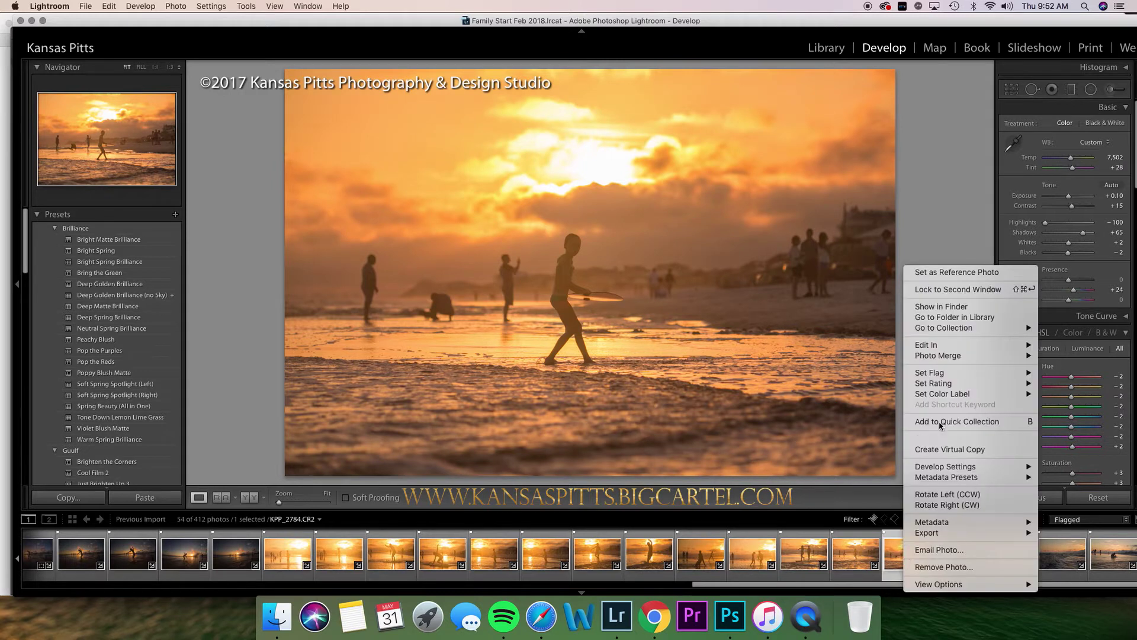
{"action": "mouse_move", "coordinate": [930, 345]}
{"action": "left_click", "coordinate": [837, 418]}
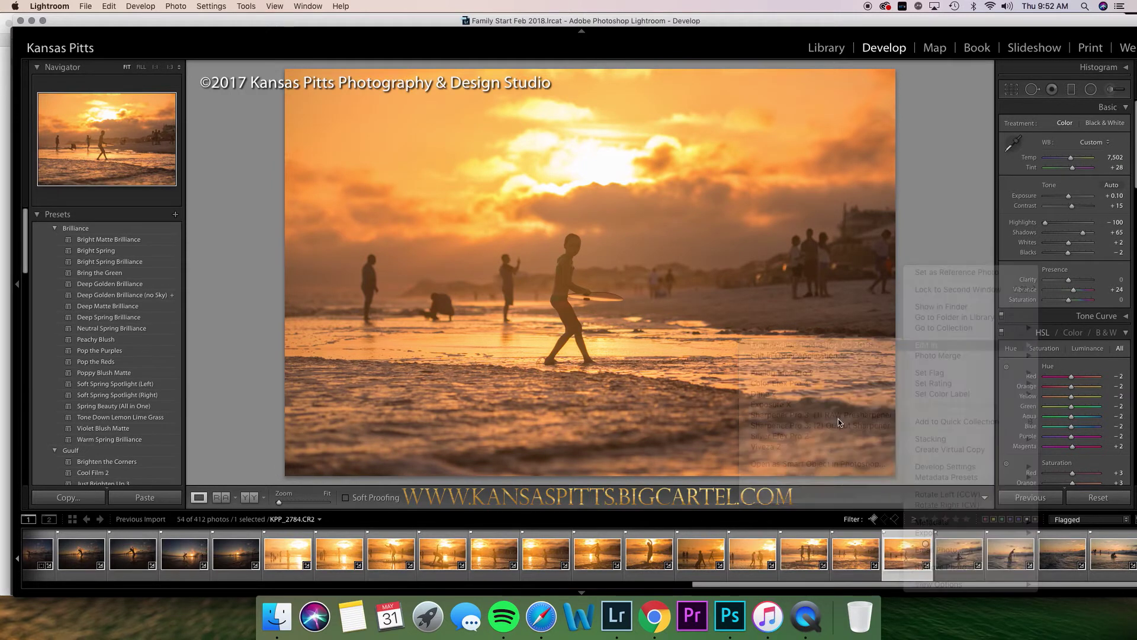
{"action": "left_click", "coordinate": [727, 620]}
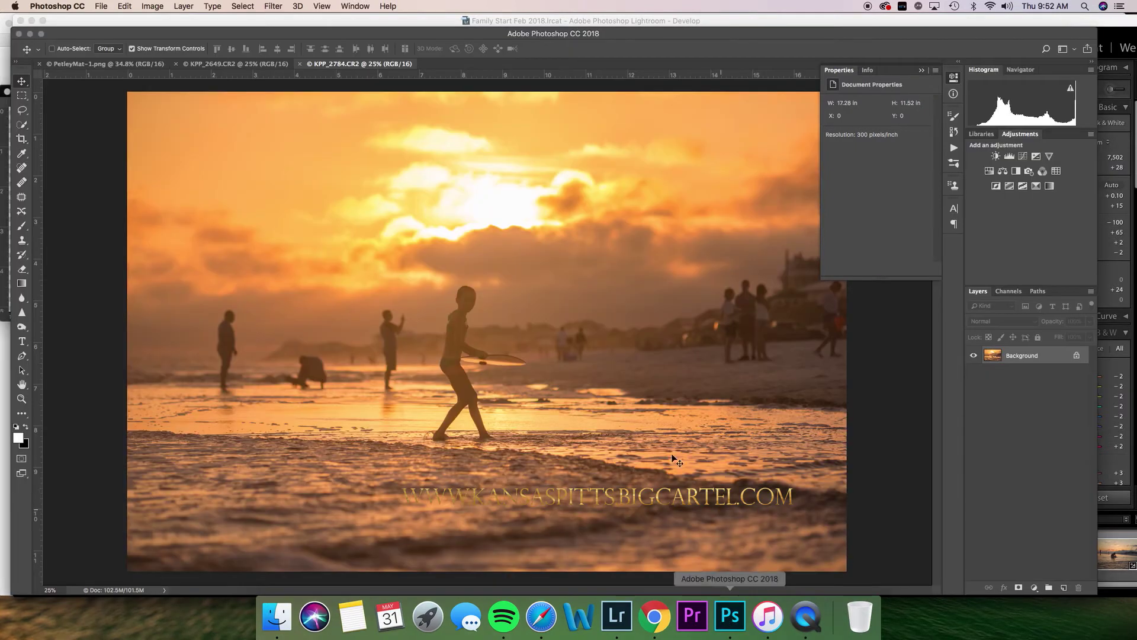
{"action": "left_click", "coordinate": [256, 64]}
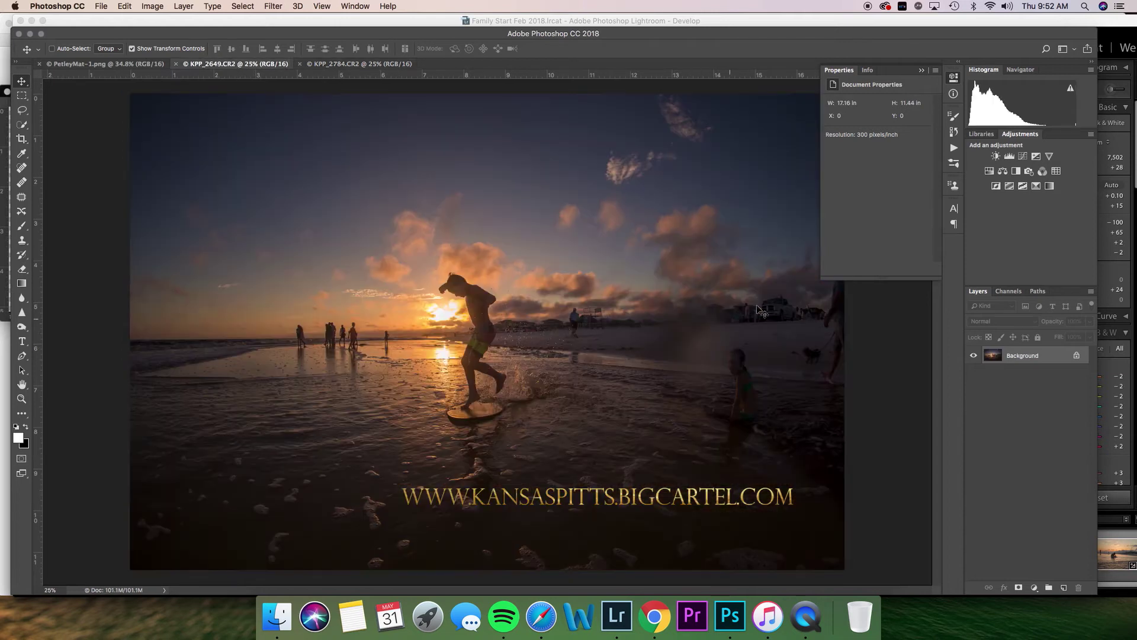
{"action": "left_click", "coordinate": [921, 70]}
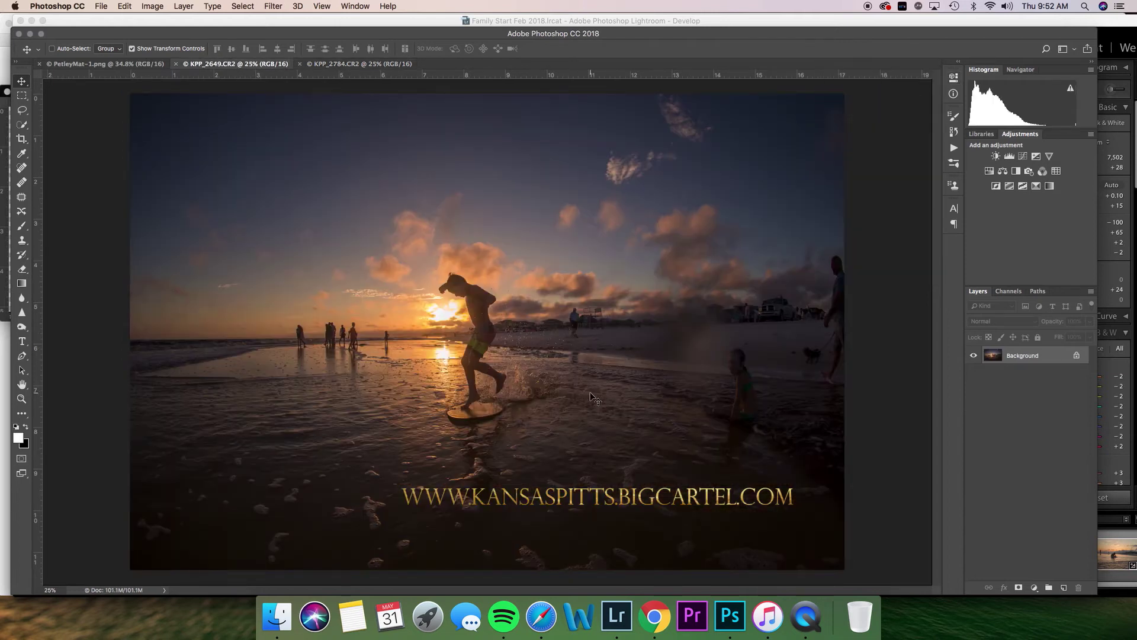
Remove the distant person behind the skimboarder and the standing person and dog at the photo's right edge with the Spot Healing Brush.
{"action": "key", "text": "j"}
{"action": "mouse_move", "coordinate": [578, 334]}
{"action": "left_mouse_down"}
{"action": "mouse_move", "coordinate": [574, 334]}
{"action": "mouse_move", "coordinate": [574, 309]}
{"action": "mouse_move", "coordinate": [603, 330]}
{"action": "mouse_move", "coordinate": [578, 354]}
{"action": "left_mouse_up"}
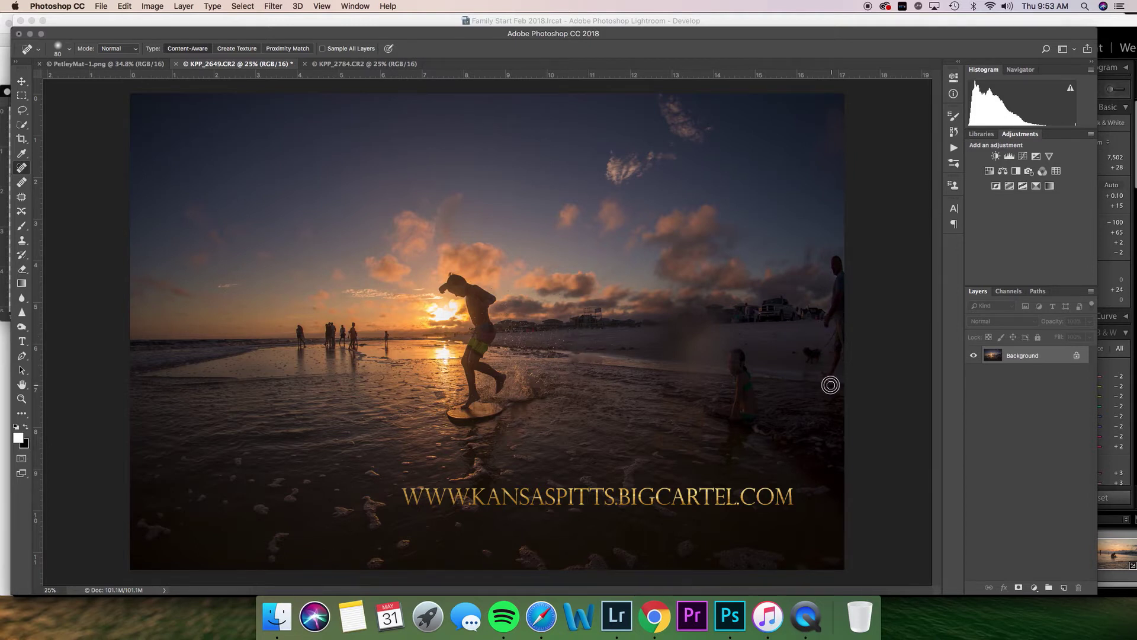
{"action": "mouse_move", "coordinate": [827, 320]}
{"action": "left_mouse_down"}
{"action": "mouse_move", "coordinate": [836, 257]}
{"action": "mouse_move", "coordinate": [845, 287]}
{"action": "mouse_move", "coordinate": [836, 324]}
{"action": "mouse_move", "coordinate": [832, 267]}
{"action": "mouse_move", "coordinate": [834, 339]}
{"action": "mouse_move", "coordinate": [815, 357]}
{"action": "left_mouse_up"}
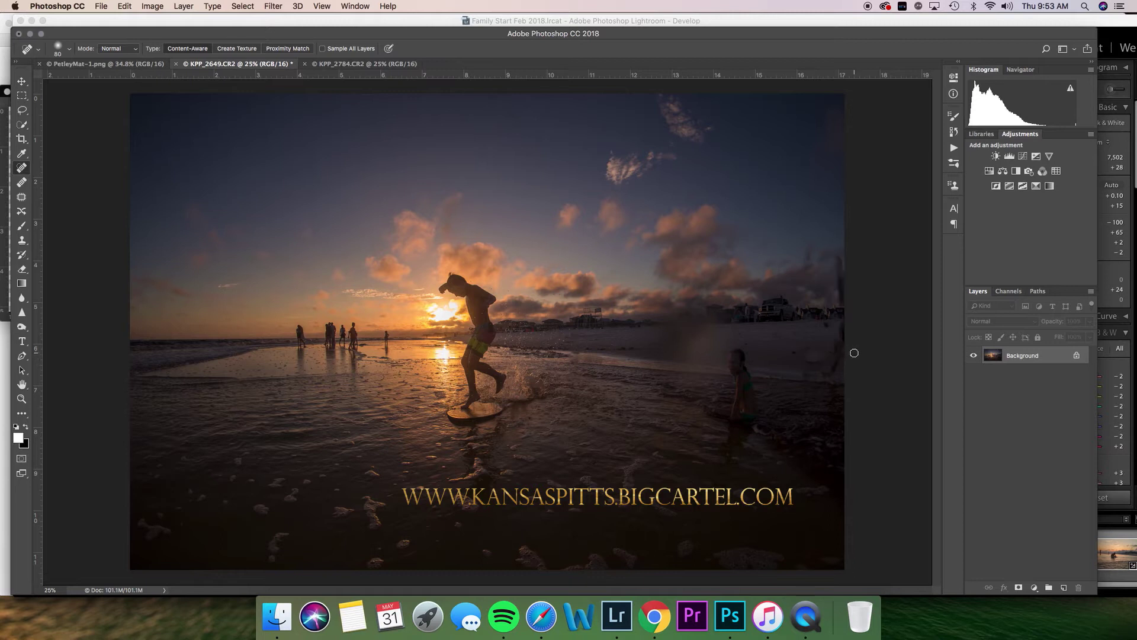
Clone clean sky and beach over the healing residue along the photo's right edge, raising the Clone Stamp opacity to 100% for the beach.
{"action": "key", "text": "s"}
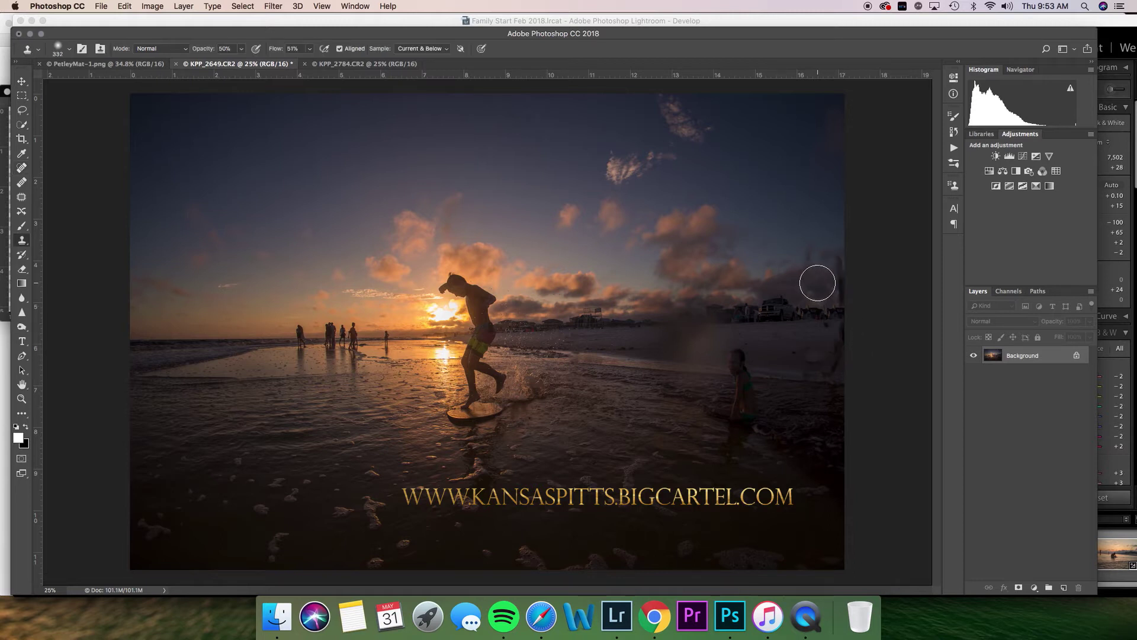
{"action": "left_click", "coordinate": [819, 286], "text": "alt"}
{"action": "left_click_drag", "start_coordinate": [844, 283], "coordinate": [839, 263]}
{"action": "key", "text": "0"}
{"action": "left_click", "coordinate": [780, 350], "text": "alt"}
{"action": "mouse_move", "coordinate": [833, 345]}
{"action": "left_mouse_down"}
{"action": "mouse_move", "coordinate": [845, 342]}
{"action": "mouse_move", "coordinate": [783, 373]}
{"action": "left_mouse_up"}
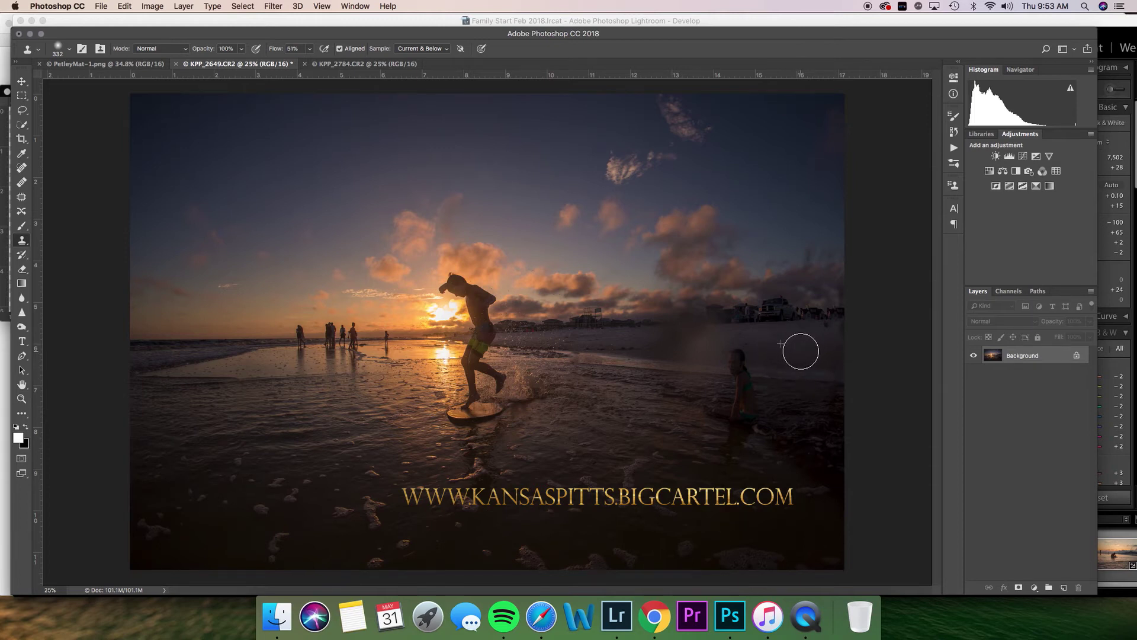
{"action": "left_click_drag", "start_coordinate": [831, 359], "coordinate": [827, 342]}
Remove the distant people on the shoreline left of the skimboarder with the Spot Healing Brush.
{"action": "key", "text": "j"}
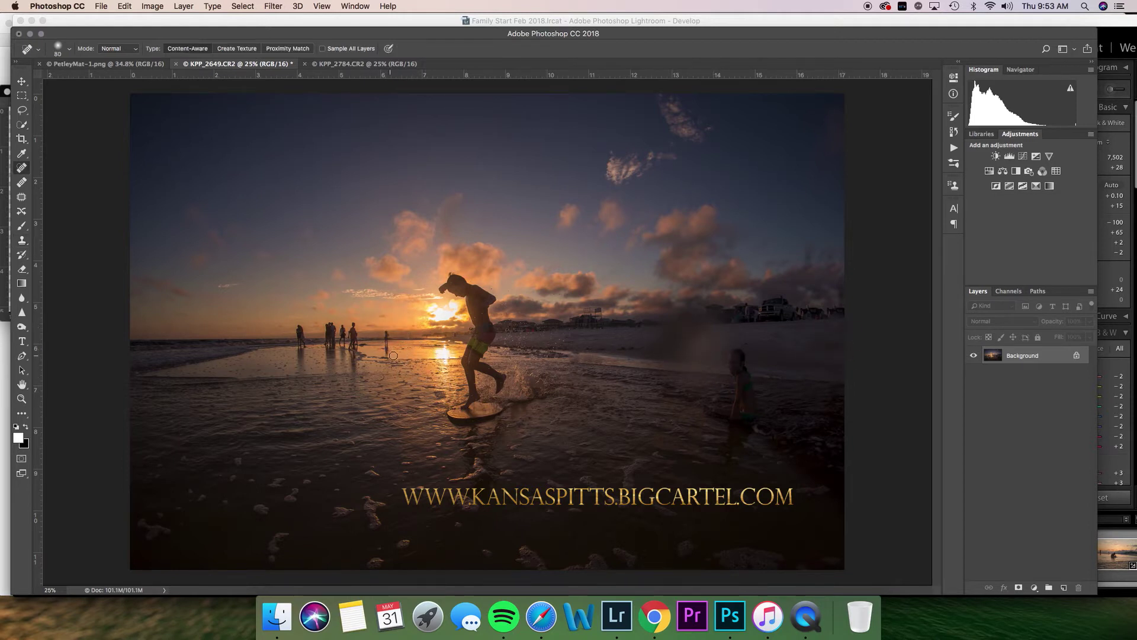
{"action": "mouse_move", "coordinate": [385, 355]}
{"action": "left_mouse_down"}
{"action": "mouse_move", "coordinate": [386, 335]}
{"action": "mouse_move", "coordinate": [386, 351]}
{"action": "left_mouse_up"}
{"action": "mouse_move", "coordinate": [304, 359]}
{"action": "left_mouse_down"}
{"action": "mouse_move", "coordinate": [298, 327]}
{"action": "mouse_move", "coordinate": [302, 362]}
{"action": "mouse_move", "coordinate": [307, 354]}
{"action": "left_mouse_up"}
{"action": "mouse_move", "coordinate": [327, 350]}
{"action": "left_mouse_down"}
{"action": "mouse_move", "coordinate": [329, 323]}
{"action": "mouse_move", "coordinate": [332, 358]}
{"action": "left_mouse_up"}
{"action": "mouse_move", "coordinate": [357, 354]}
{"action": "left_mouse_down"}
{"action": "mouse_move", "coordinate": [353, 327]}
{"action": "mouse_move", "coordinate": [345, 348]}
{"action": "mouse_move", "coordinate": [342, 331]}
{"action": "mouse_move", "coordinate": [323, 343]}
{"action": "mouse_move", "coordinate": [324, 324]}
{"action": "mouse_move", "coordinate": [337, 350]}
{"action": "mouse_move", "coordinate": [369, 347]}
{"action": "left_mouse_up"}
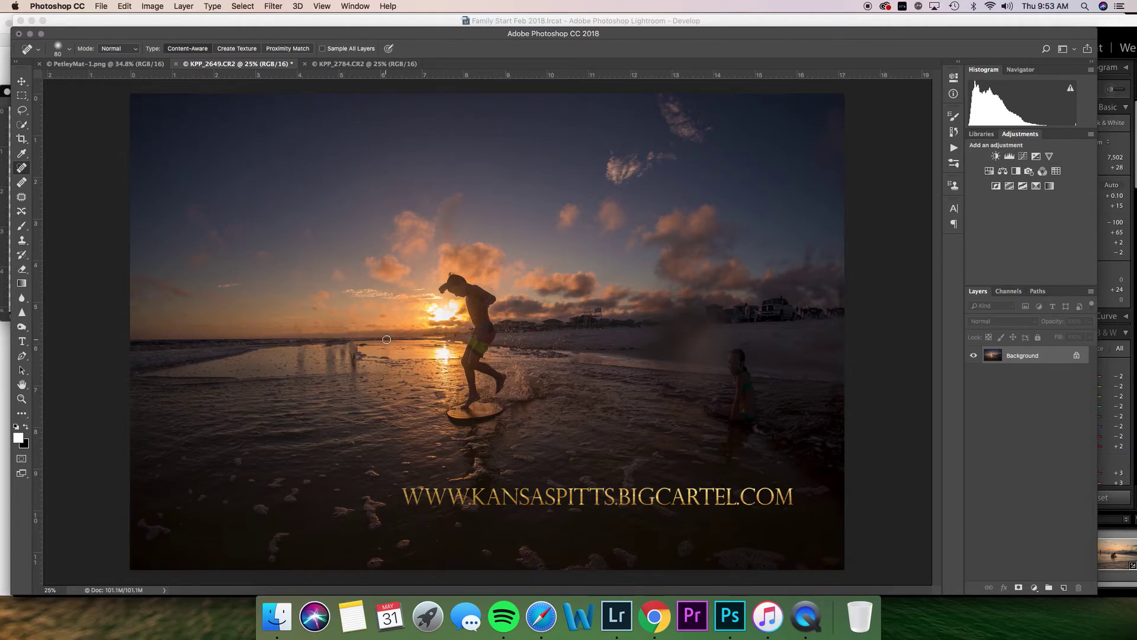
Clone clean water over the removed people's remaining reflections left of the skimboarder.
{"action": "key", "text": "s"}
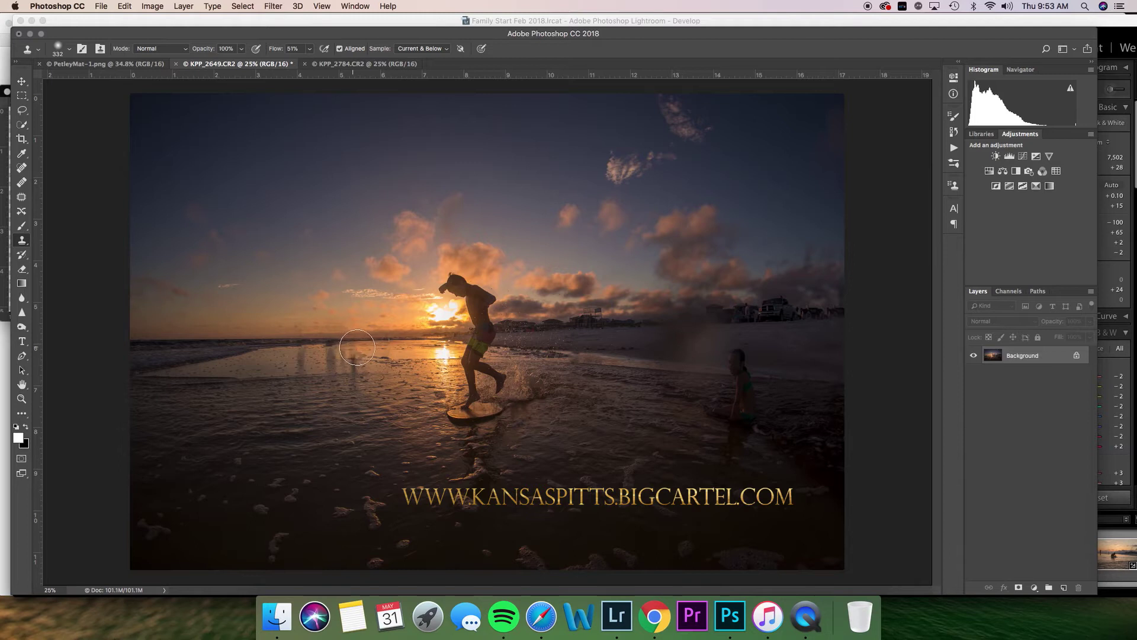
{"action": "left_click", "coordinate": [278, 364], "text": "alt"}
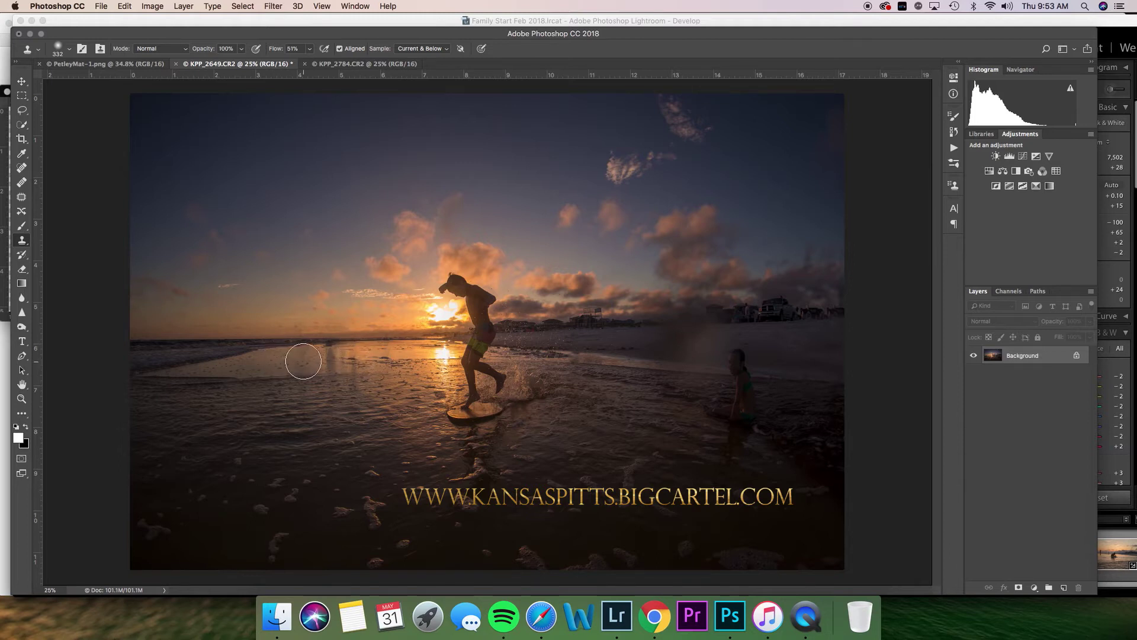
{"action": "left_click", "coordinate": [300, 362]}
{"action": "left_click_drag", "start_coordinate": [300, 363], "coordinate": [325, 363]}
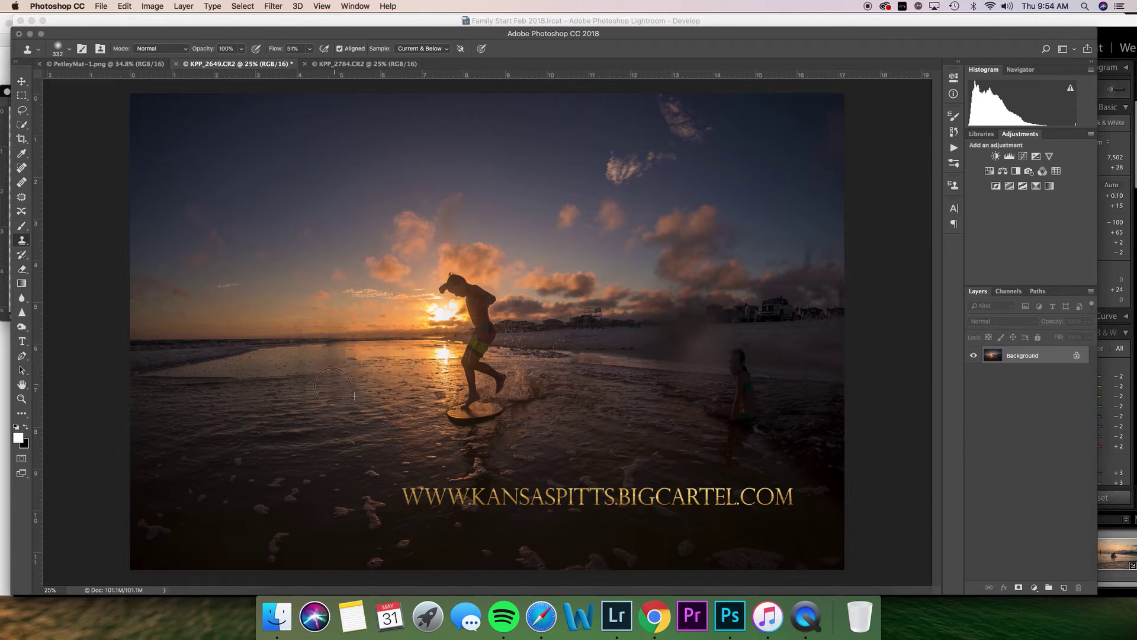
Undo the last clone stroke, then clone the water and horizon there again, reducing the brush size to 200.
{"action": "key", "text": "super+z"}
{"action": "left_click", "coordinate": [266, 383], "text": "alt"}
{"action": "mouse_move", "coordinate": [298, 378]}
{"action": "left_mouse_down"}
{"action": "mouse_move", "coordinate": [308, 415]}
{"action": "mouse_move", "coordinate": [406, 408]}
{"action": "mouse_move", "coordinate": [315, 347]}
{"action": "left_mouse_up"}
{"action": "left_click", "coordinate": [406, 405], "text": "alt"}
{"action": "key", "text": "bracketleft"}
{"action": "key", "text": "bracketleft"}
{"action": "key", "text": "bracketleft"}
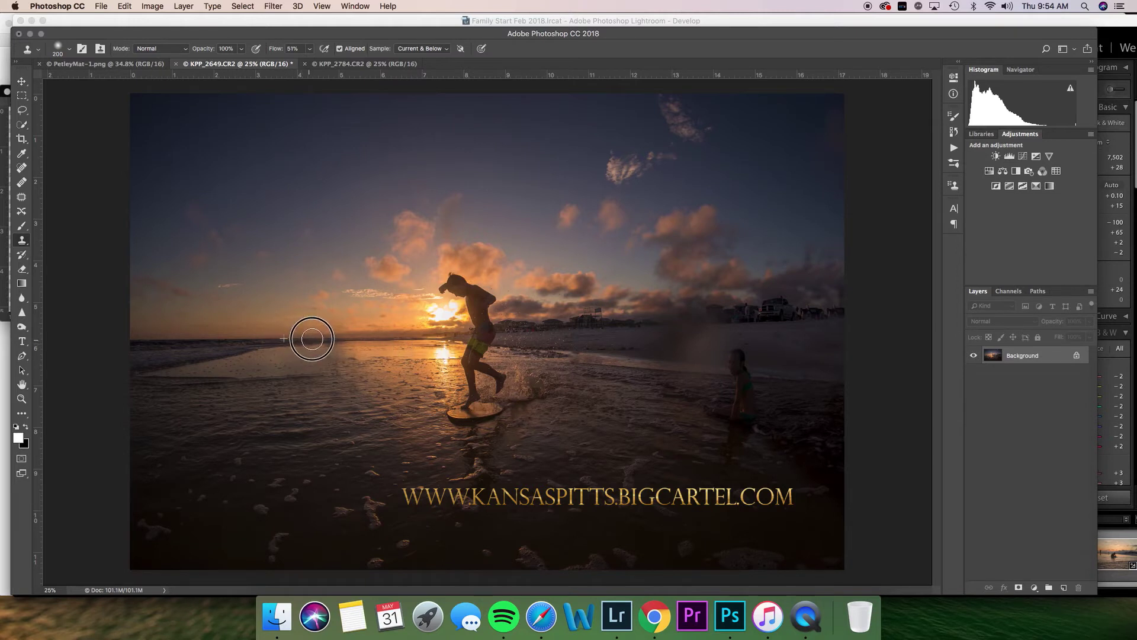
Heal the blemishes in the upper-right sky with the Spot Healing Brush.
{"action": "key", "text": "z"}
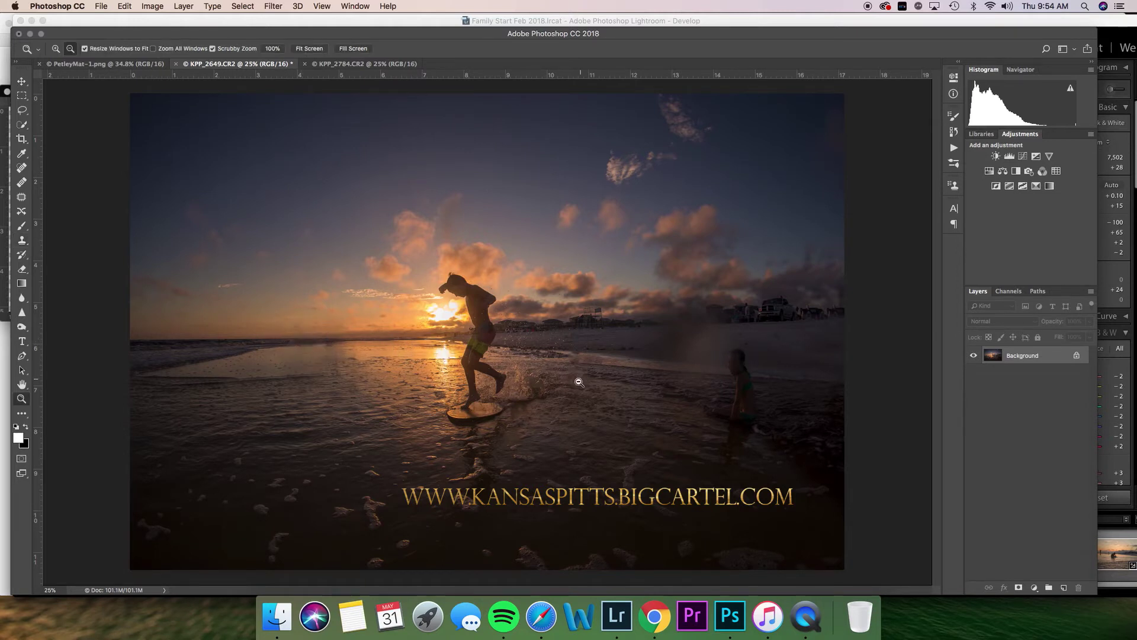
{"action": "left_click", "coordinate": [584, 377], "text": "alt"}
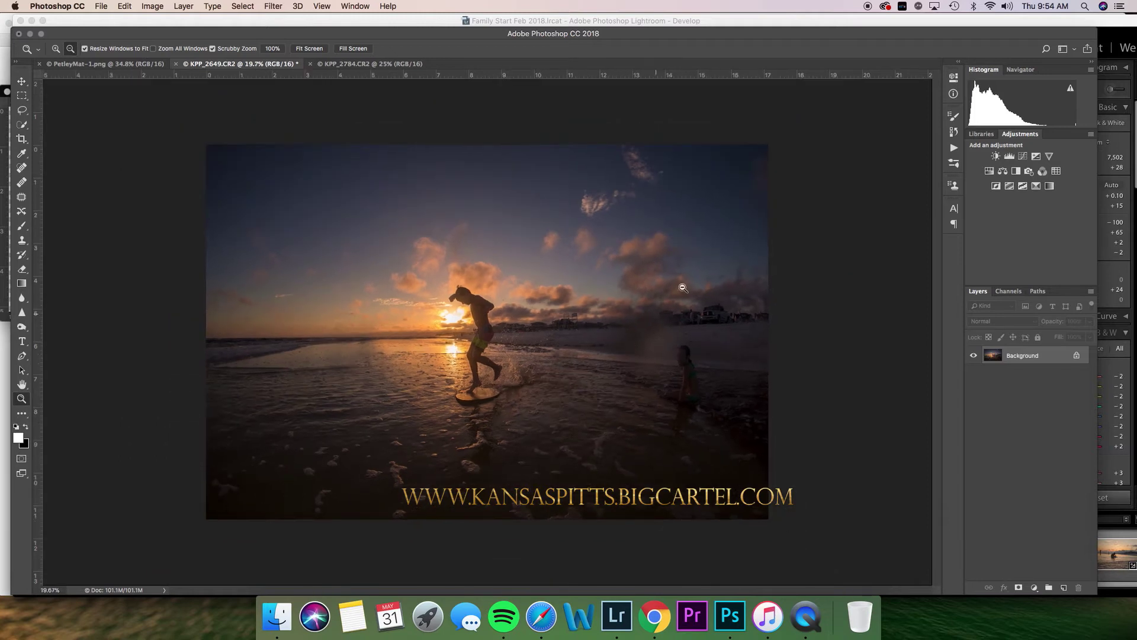
{"action": "key", "text": "j"}
{"action": "left_click_drag", "start_coordinate": [738, 205], "coordinate": [746, 208]}
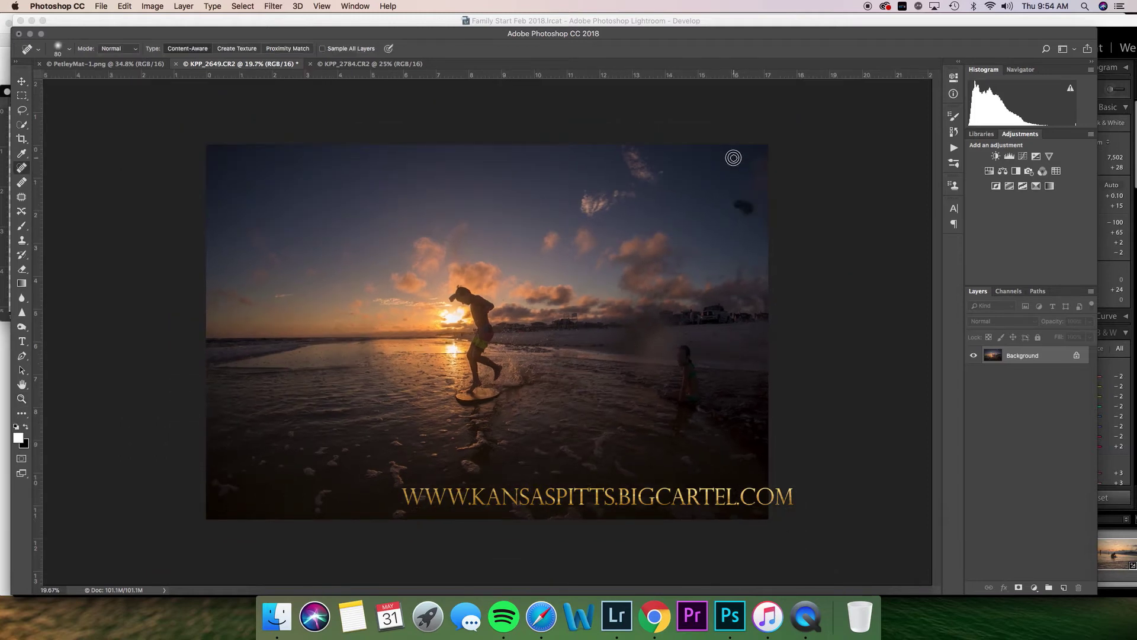
{"action": "left_click", "coordinate": [734, 157]}
Select the boy and his skimboard with the Quick Selection tool, subtracting and re-adding areas around the board.
{"action": "key", "text": "w"}
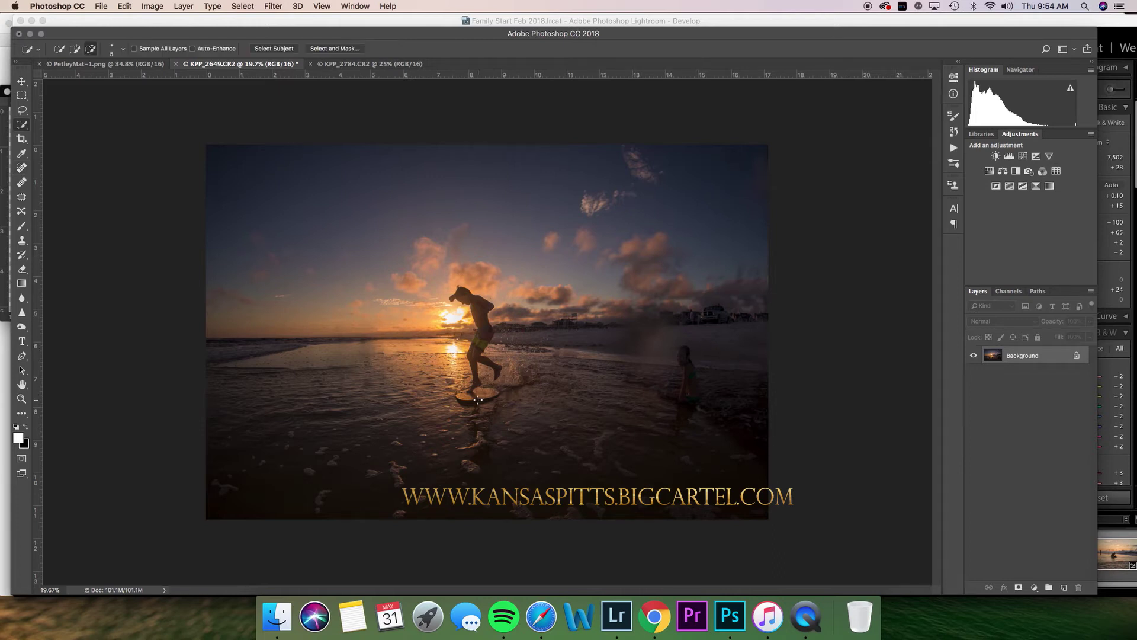
{"action": "right_click", "coordinate": [22, 124]}
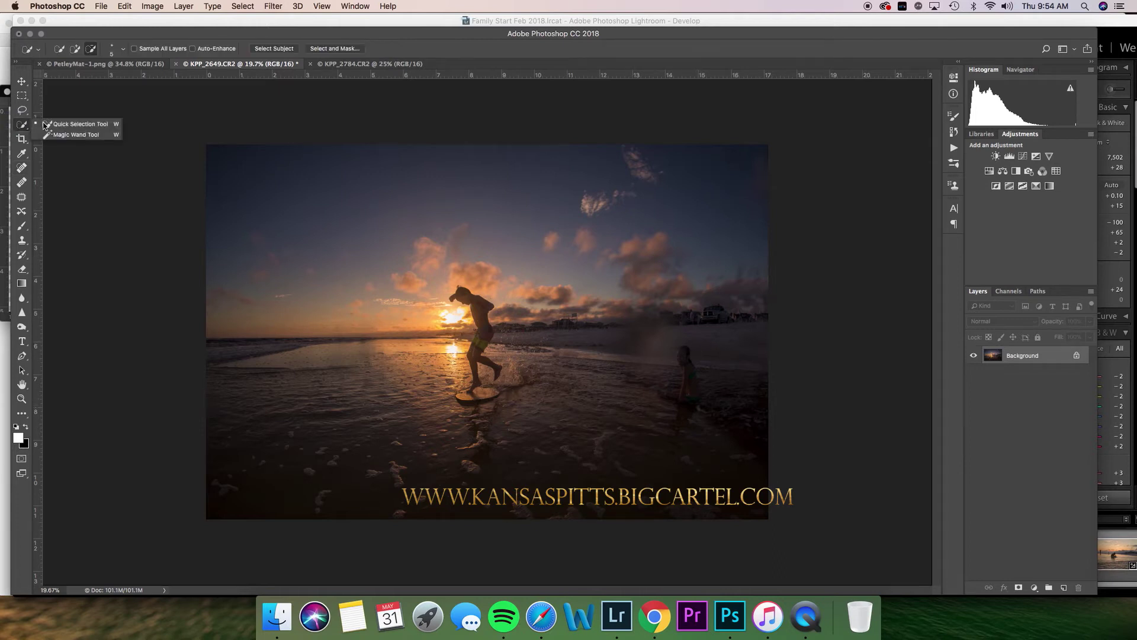
{"action": "left_click", "coordinate": [78, 125]}
{"action": "left_click_drag", "start_coordinate": [478, 398], "coordinate": [476, 309]}
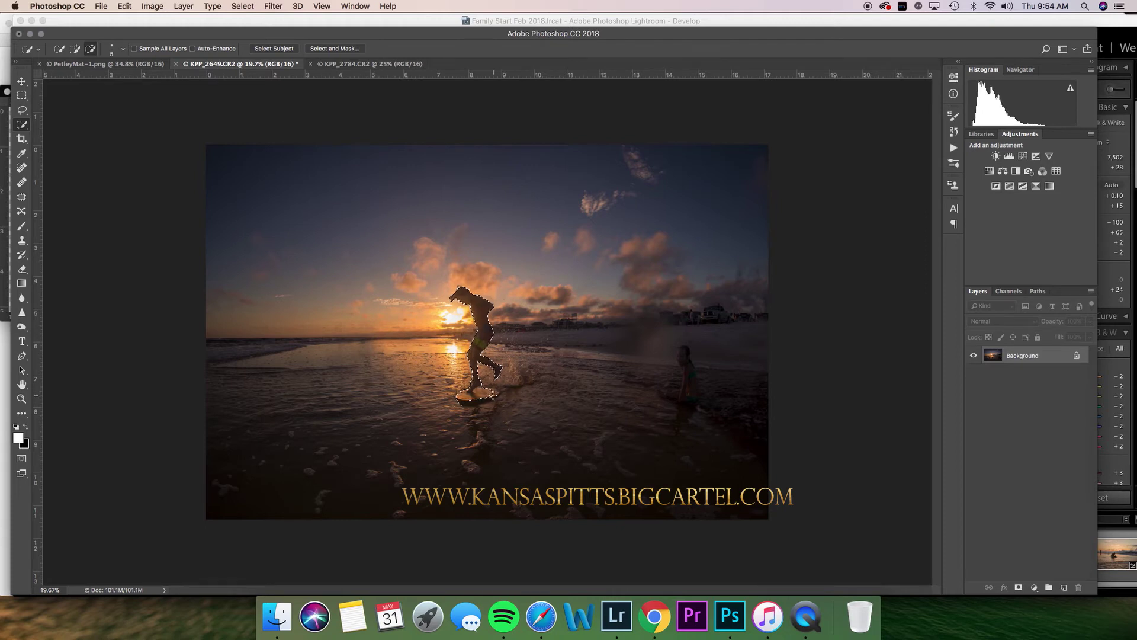
{"action": "left_click", "coordinate": [75, 49]}
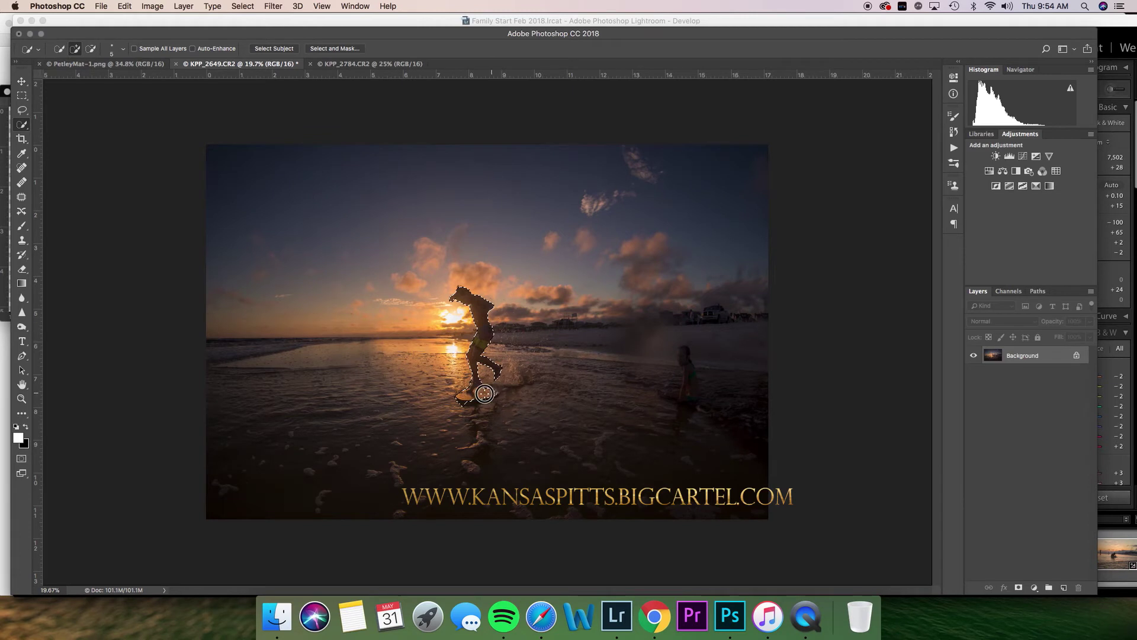
{"action": "left_click", "coordinate": [92, 49]}
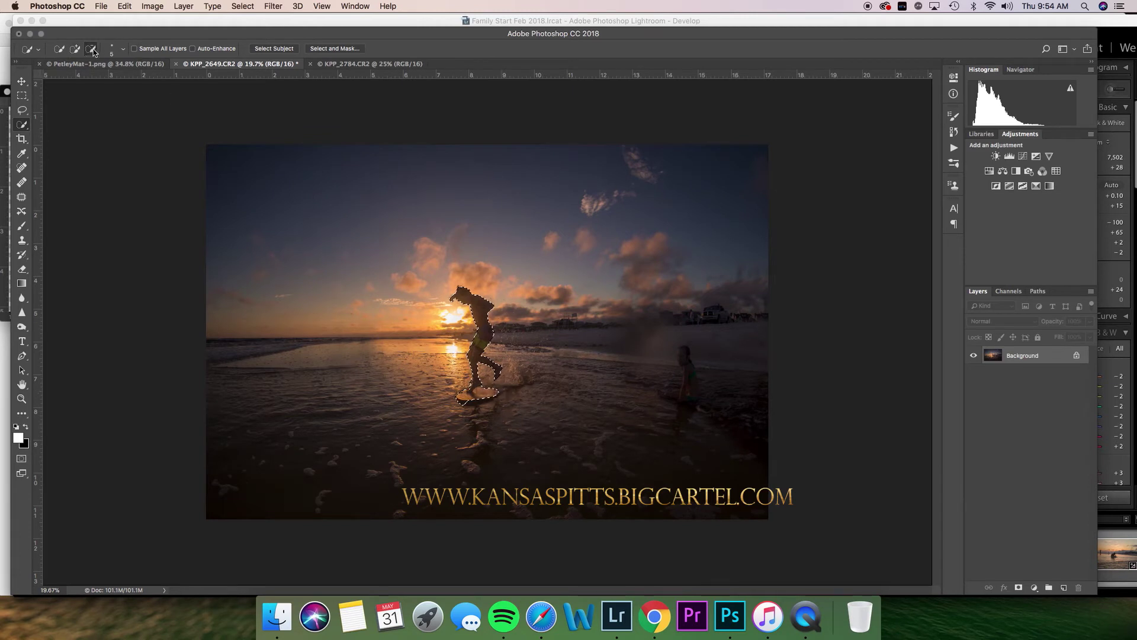
{"action": "left_click", "coordinate": [460, 404]}
Invert the selection to cover everything except the boy and board, and feather it by 2 pixels.
{"action": "left_click", "coordinate": [248, 8]}
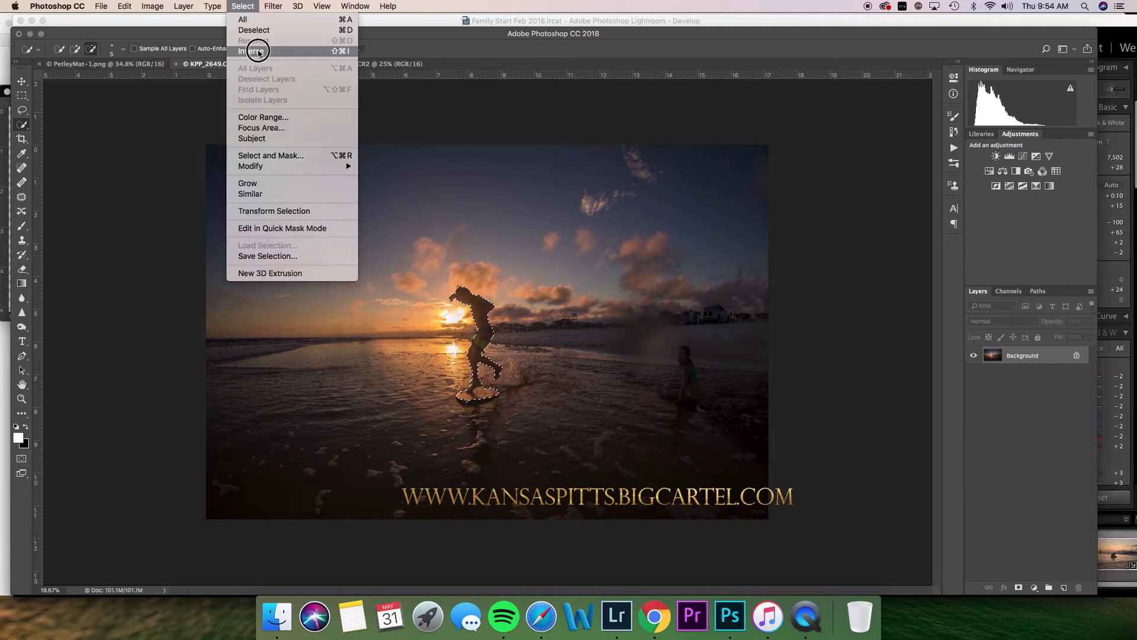
{"action": "left_click", "coordinate": [257, 52]}
{"action": "key", "text": "shift+F6"}
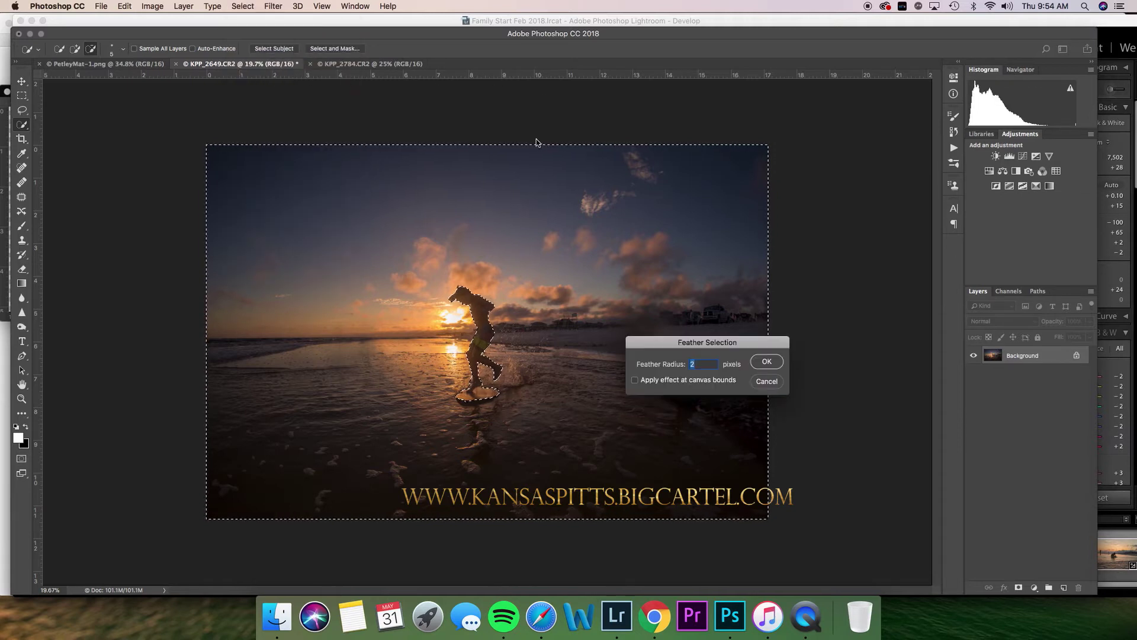
{"action": "key", "text": "Return"}
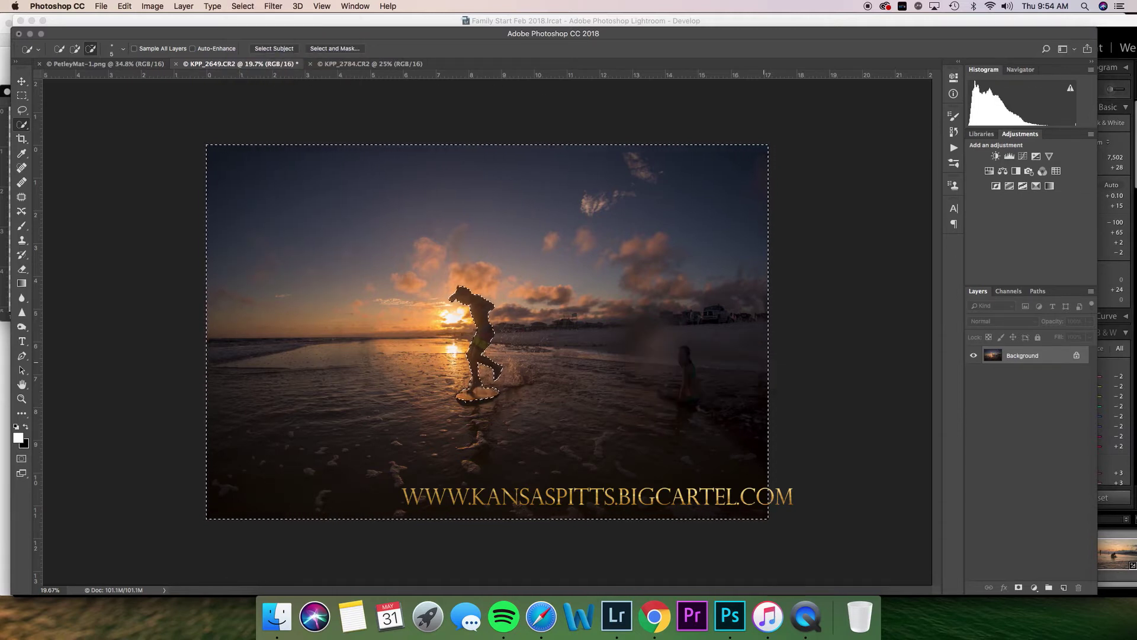
Open the Photoshop actions list, look through the preset and action products on kansaspitts.bigcartel.com in Safari, and return to Photoshop.
{"action": "left_click", "coordinate": [954, 148]}
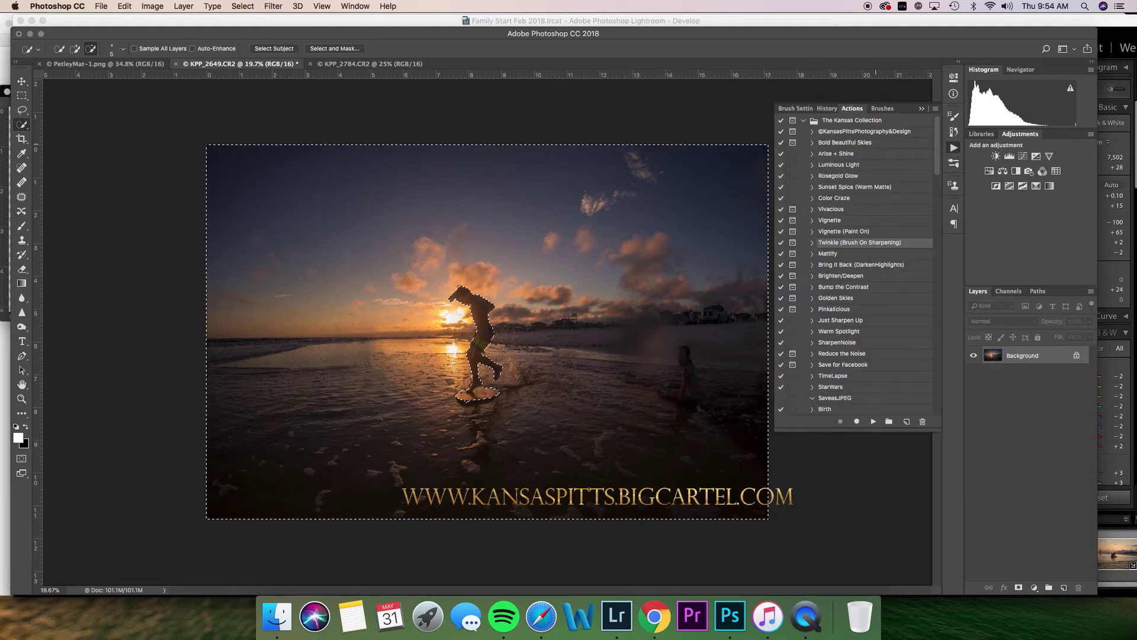
{"action": "left_click", "coordinate": [541, 617]}
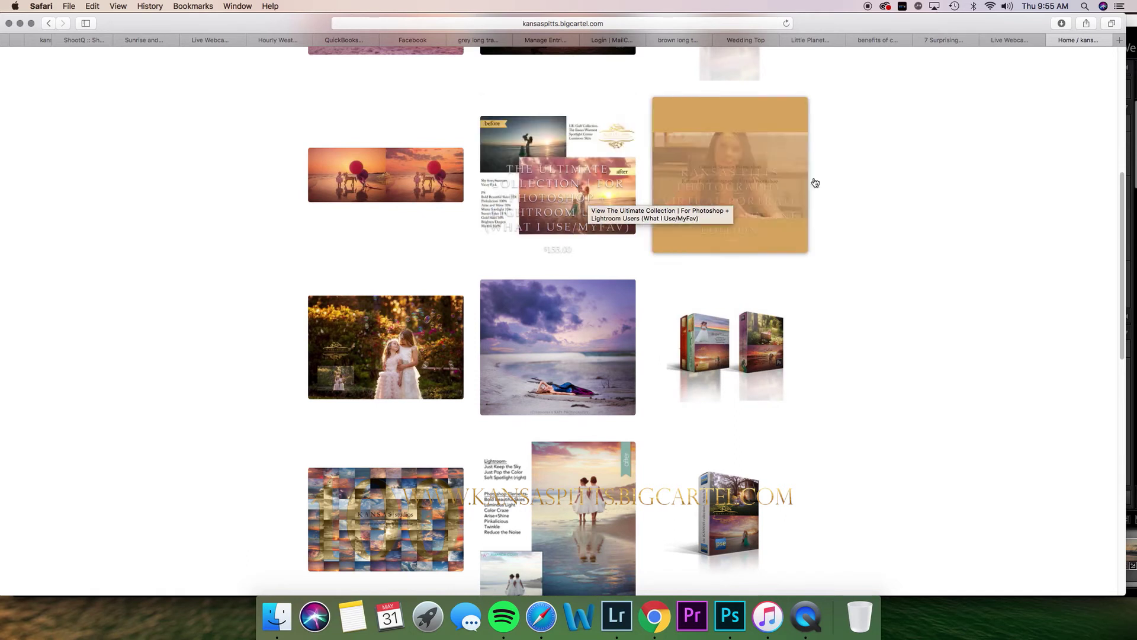
{"action": "left_click_drag", "start_coordinate": [1122, 177], "coordinate": [1117, 93]}
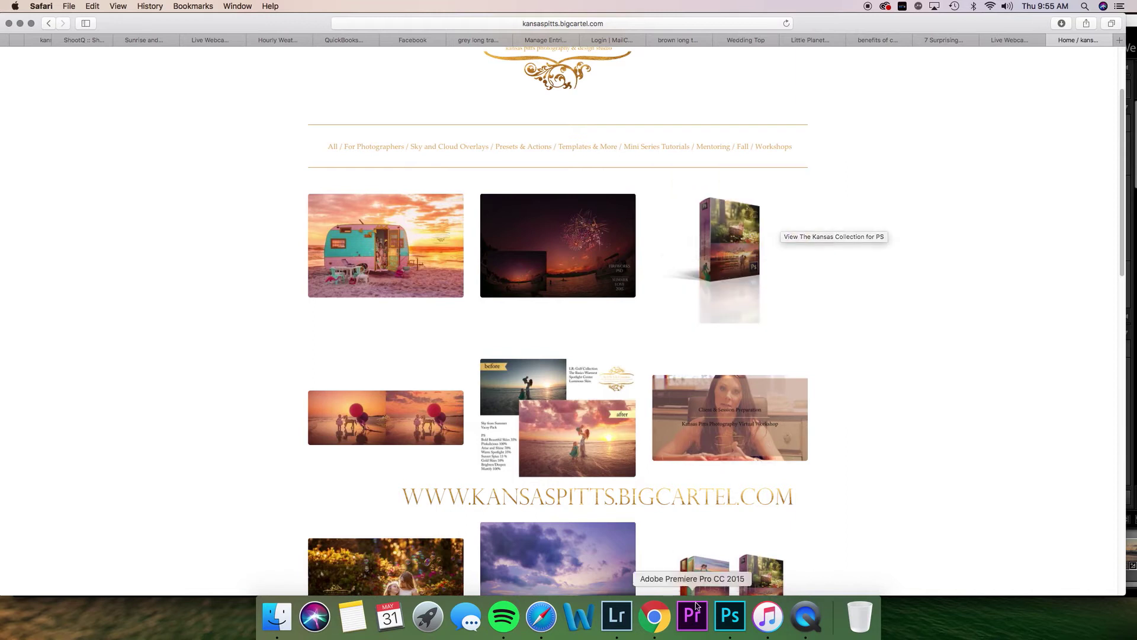
{"action": "left_click", "coordinate": [729, 616]}
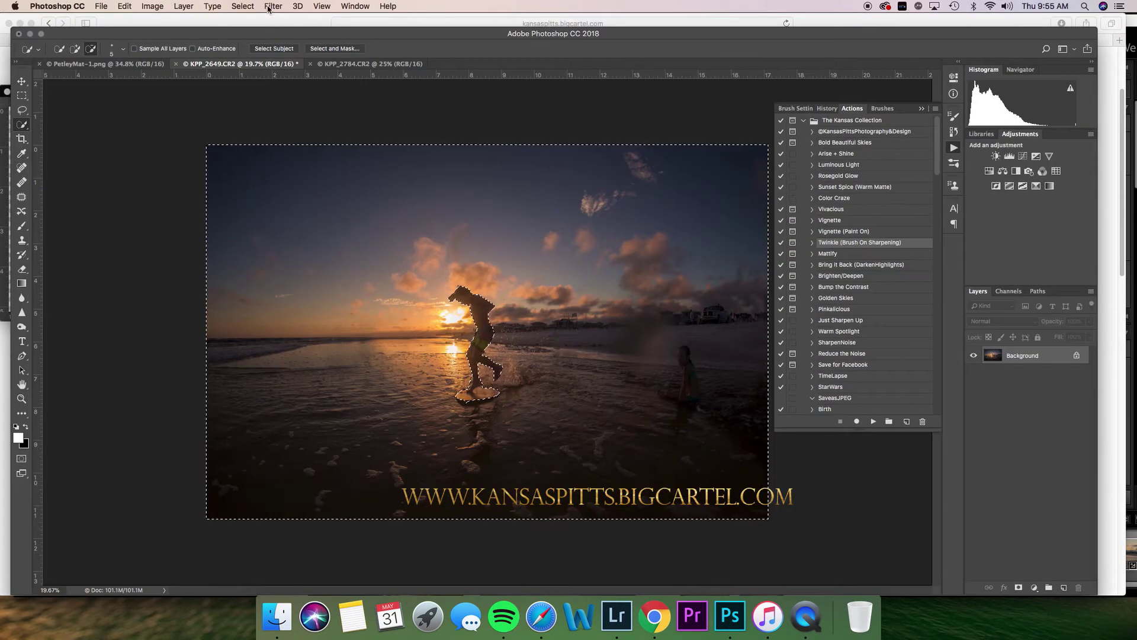
Run the Bold Beautiful Skies action from The Kansas Collection on the selected background.
{"action": "left_click", "coordinate": [879, 147]}
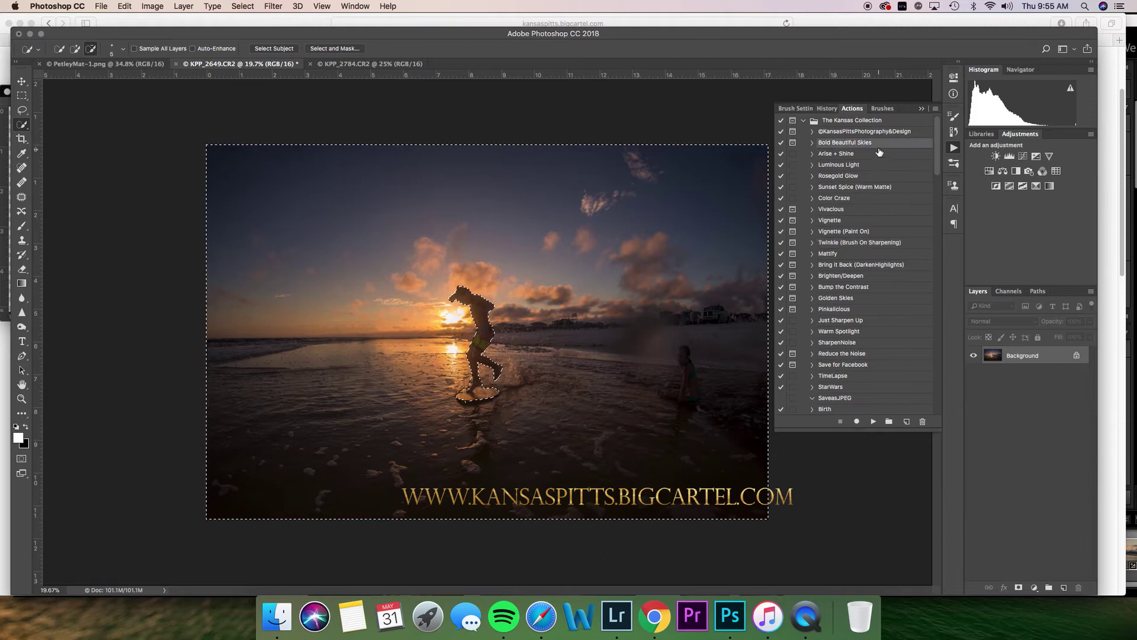
{"action": "double_click", "coordinate": [864, 144], "text": "super"}
{"action": "key", "text": "Return"}
{"action": "key", "text": "super+i"}
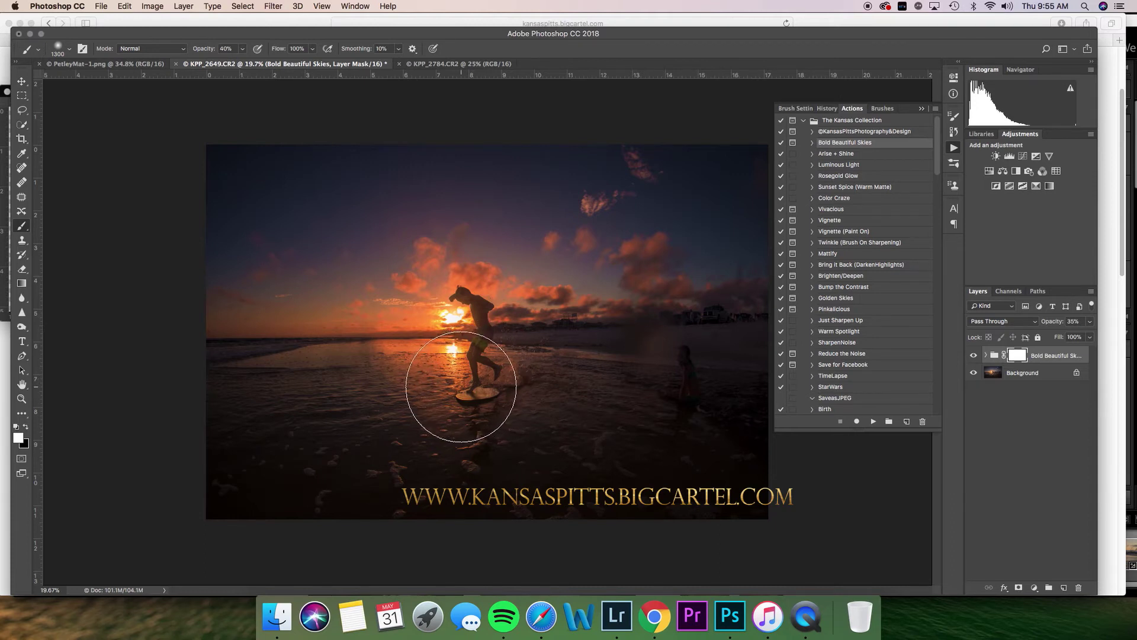
Paint black on the Bold Beautiful Skies mask around the boy and surrounding water, lowering the brush opacity to 20%, and restore white as foreground.
{"action": "key", "text": "x"}
{"action": "mouse_move", "coordinate": [377, 395]}
{"action": "left_mouse_down"}
{"action": "mouse_move", "coordinate": [474, 328]}
{"action": "mouse_move", "coordinate": [400, 397]}
{"action": "mouse_move", "coordinate": [472, 343]}
{"action": "mouse_move", "coordinate": [466, 325]}
{"action": "mouse_move", "coordinate": [485, 349]}
{"action": "mouse_move", "coordinate": [370, 210]}
{"action": "mouse_move", "coordinate": [529, 381]}
{"action": "mouse_move", "coordinate": [494, 337]}
{"action": "mouse_move", "coordinate": [490, 373]}
{"action": "mouse_move", "coordinate": [517, 384]}
{"action": "mouse_move", "coordinate": [466, 405]}
{"action": "mouse_move", "coordinate": [480, 343]}
{"action": "mouse_move", "coordinate": [502, 316]}
{"action": "left_mouse_up"}
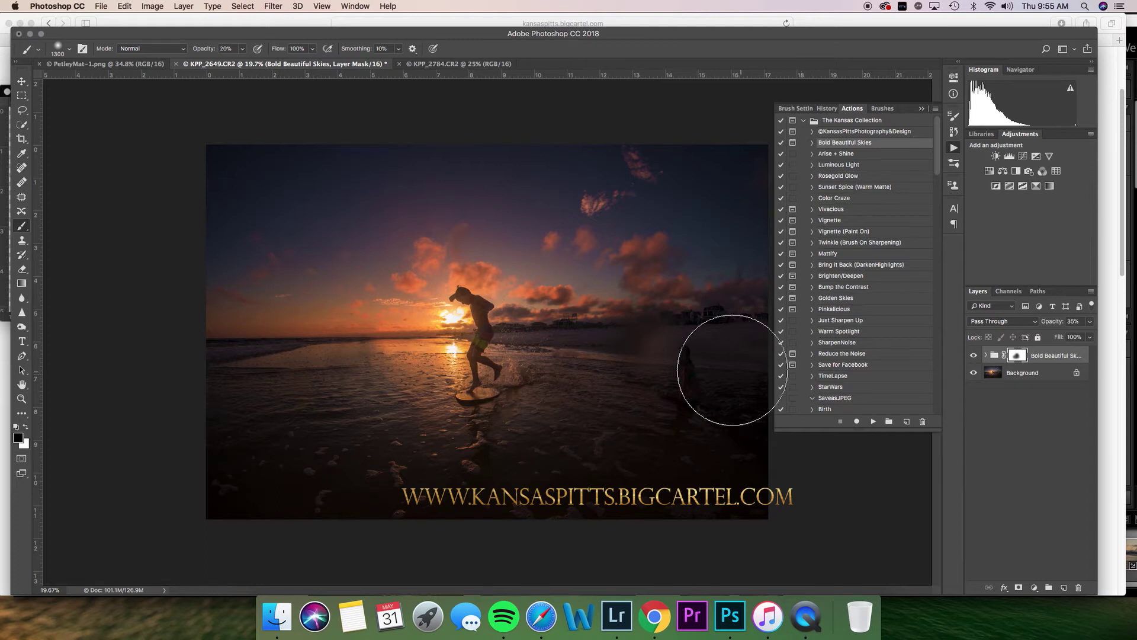
{"action": "key", "text": "x"}
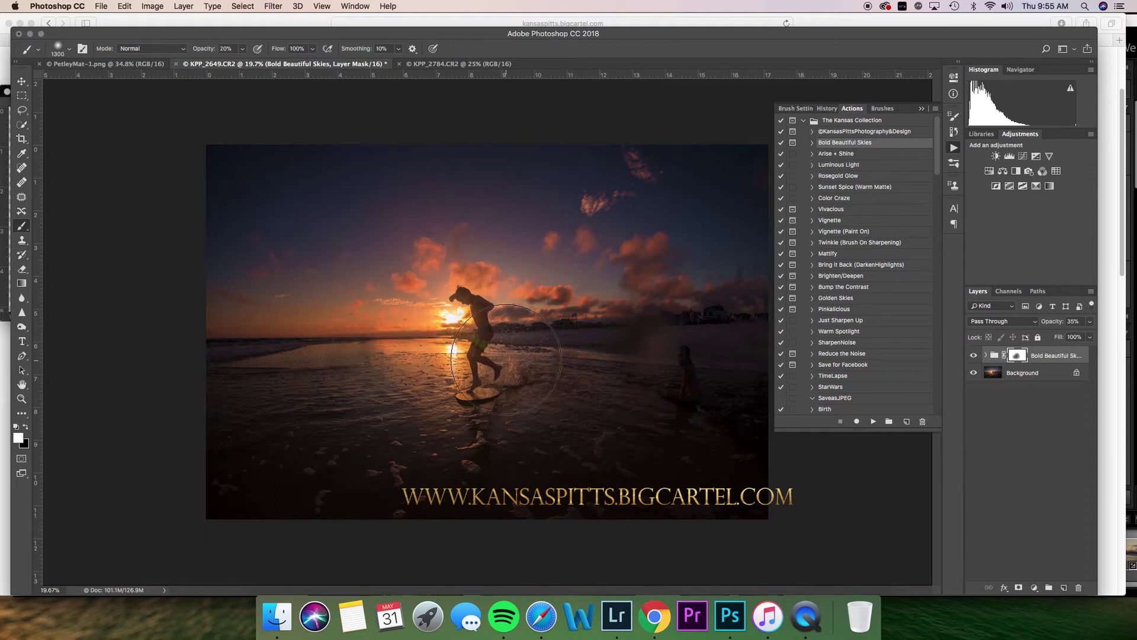
Merge the visible layers and run the Arise + Shine action.
{"action": "key", "text": "super+shift+e"}
{"action": "left_click", "coordinate": [853, 154]}
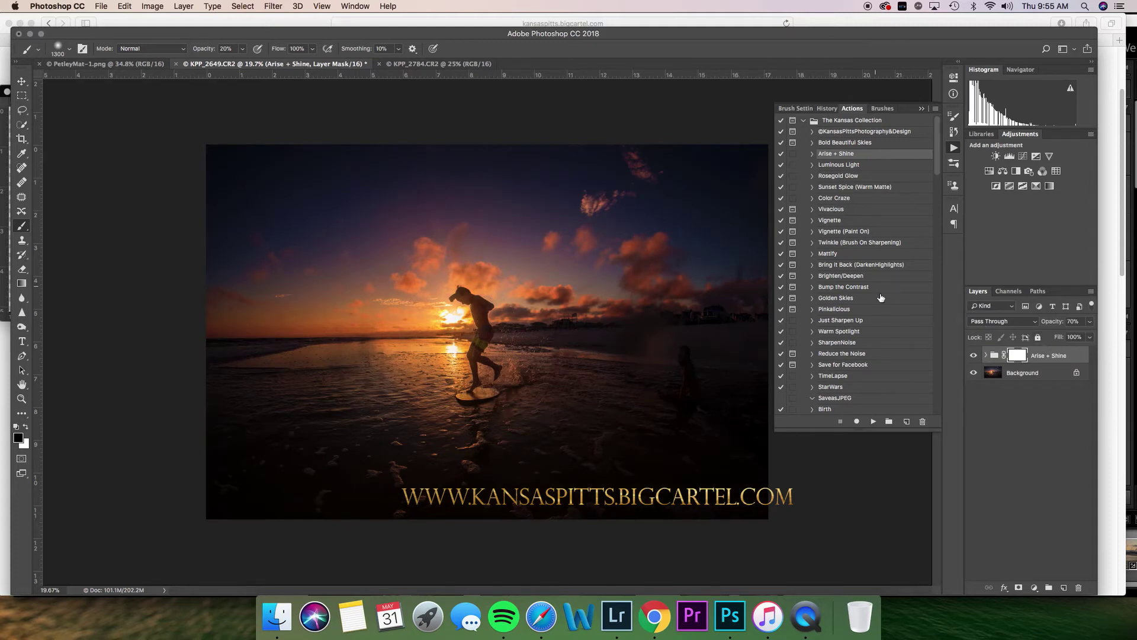
Try the Warm Spotlight action on top of the Arise + Shine group, and undo it.
{"action": "left_click", "coordinate": [847, 344]}
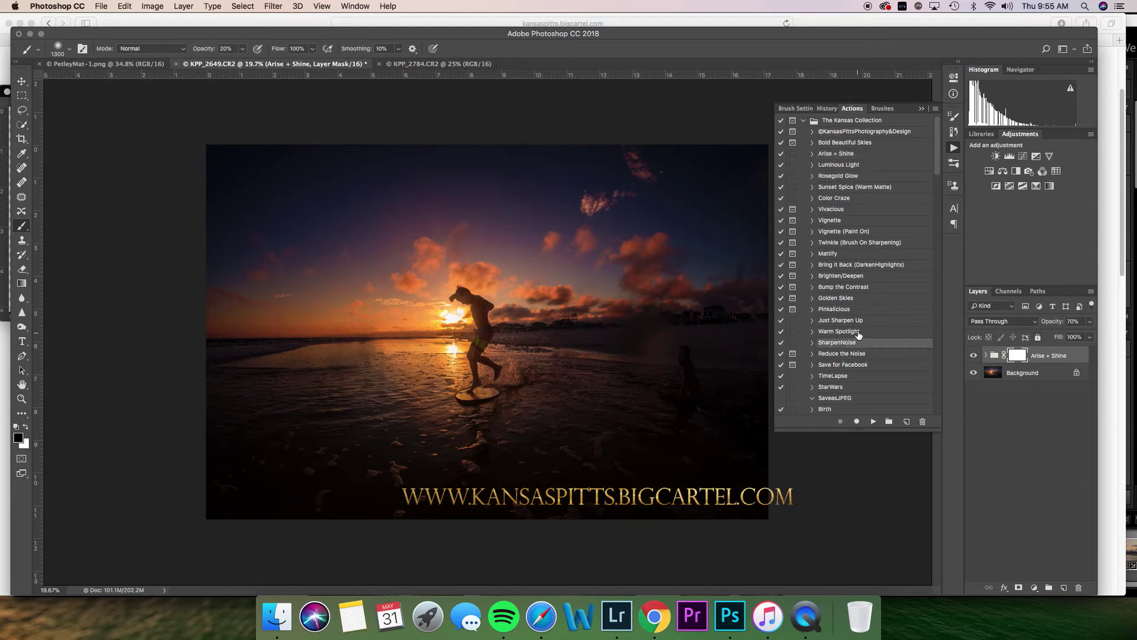
{"action": "left_click", "coordinate": [858, 332]}
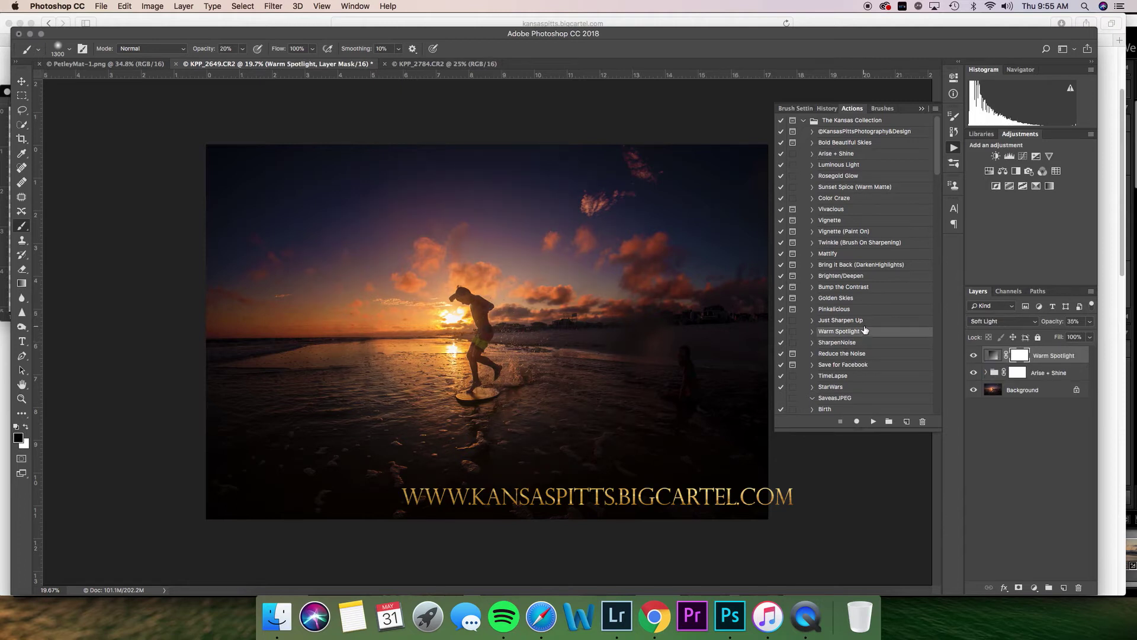
{"action": "key", "text": "super+z"}
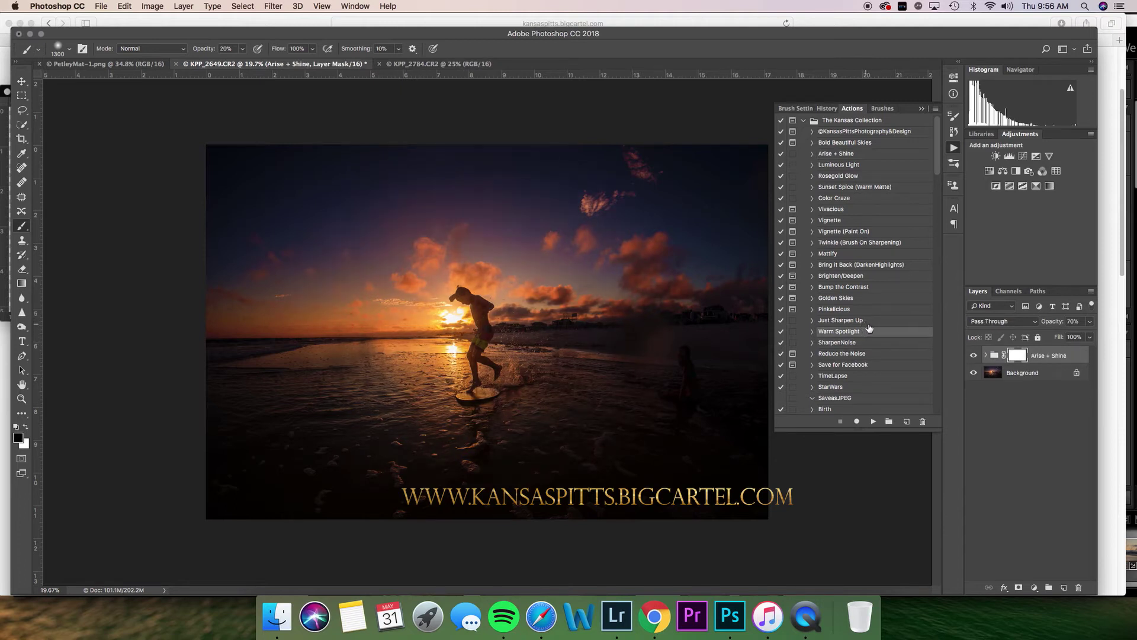
Merge the visible layers, then run the SharpenNoise action and merge its layer down at reduced opacity.
{"action": "key", "text": "super+shift+e"}
{"action": "left_click", "coordinate": [866, 343]}
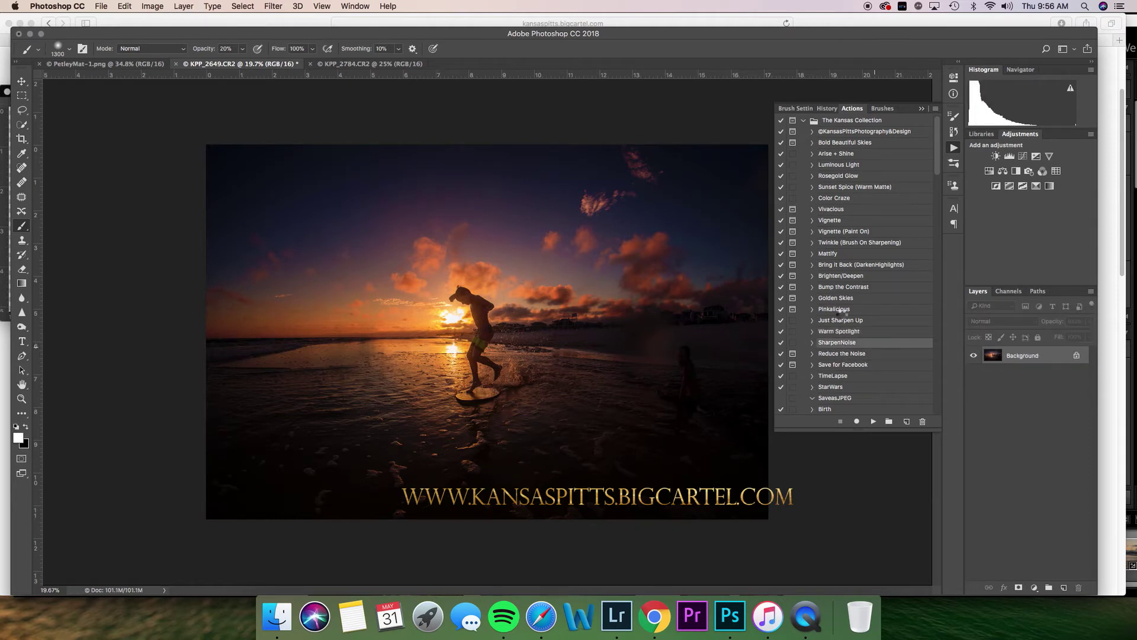
{"action": "left_click", "coordinate": [1090, 321]}
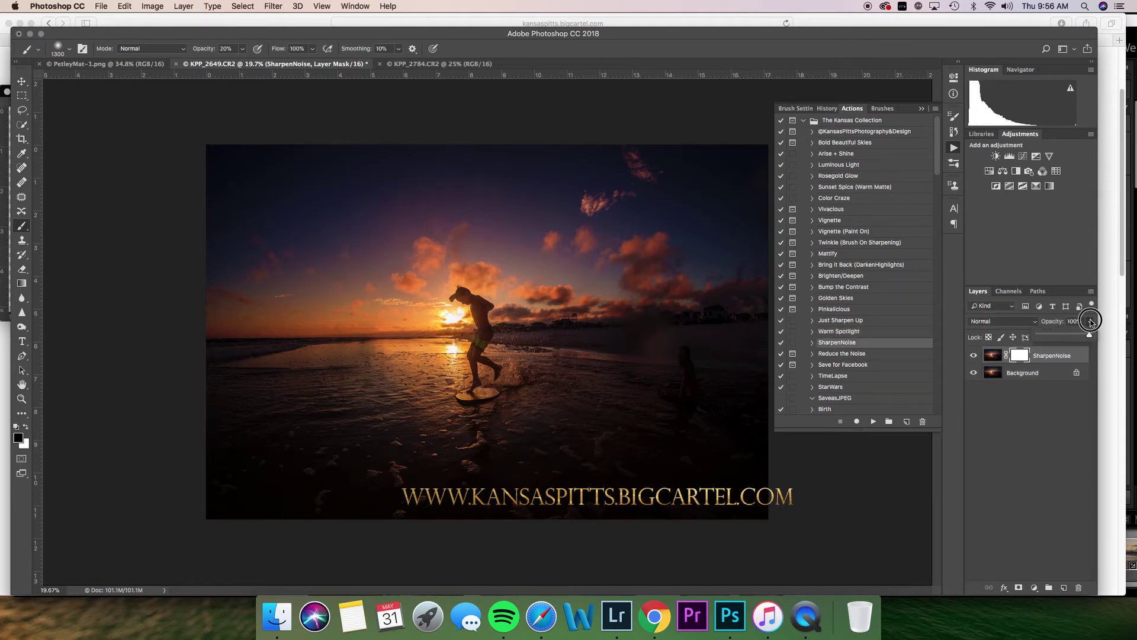
{"action": "left_click", "coordinate": [1071, 336]}
{"action": "key", "text": "super+e"}
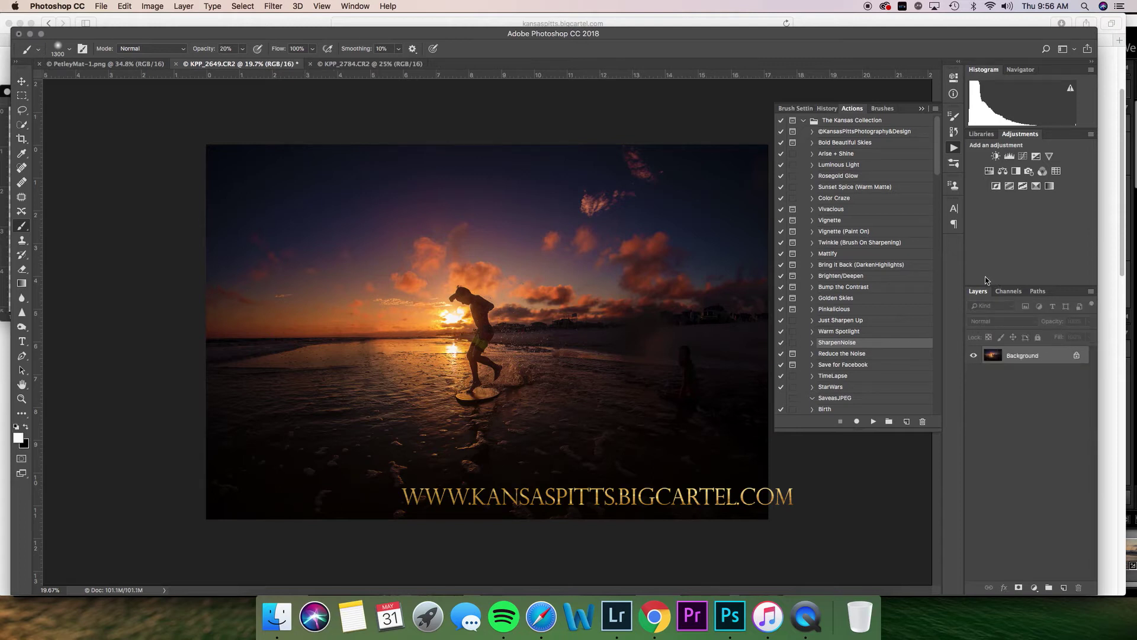
Duplicate the background layer and open the copy in the HDR Efex Pro 2 filter.
{"action": "key", "text": "super+j"}
{"action": "left_click", "coordinate": [273, 6]}
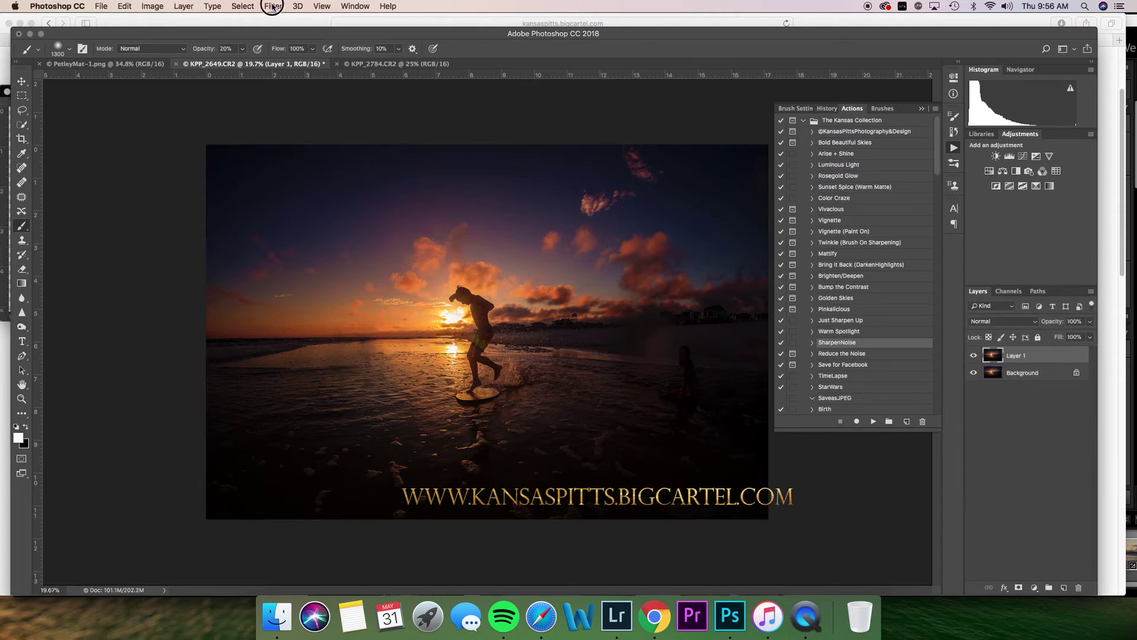
{"action": "mouse_move", "coordinate": [327, 279]}
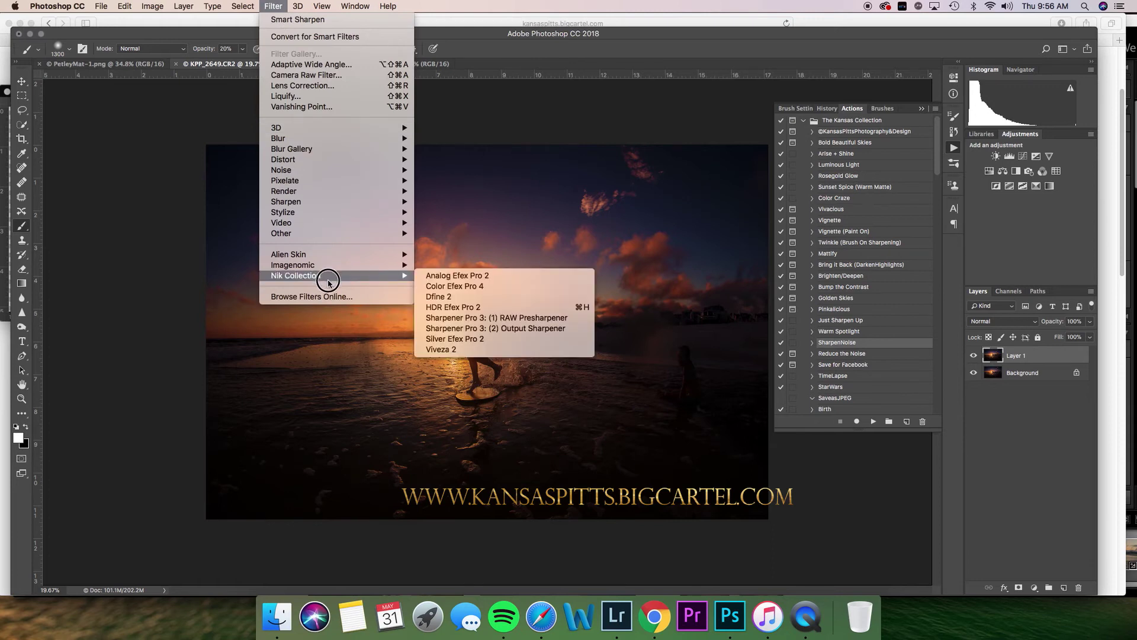
{"action": "left_click", "coordinate": [460, 307]}
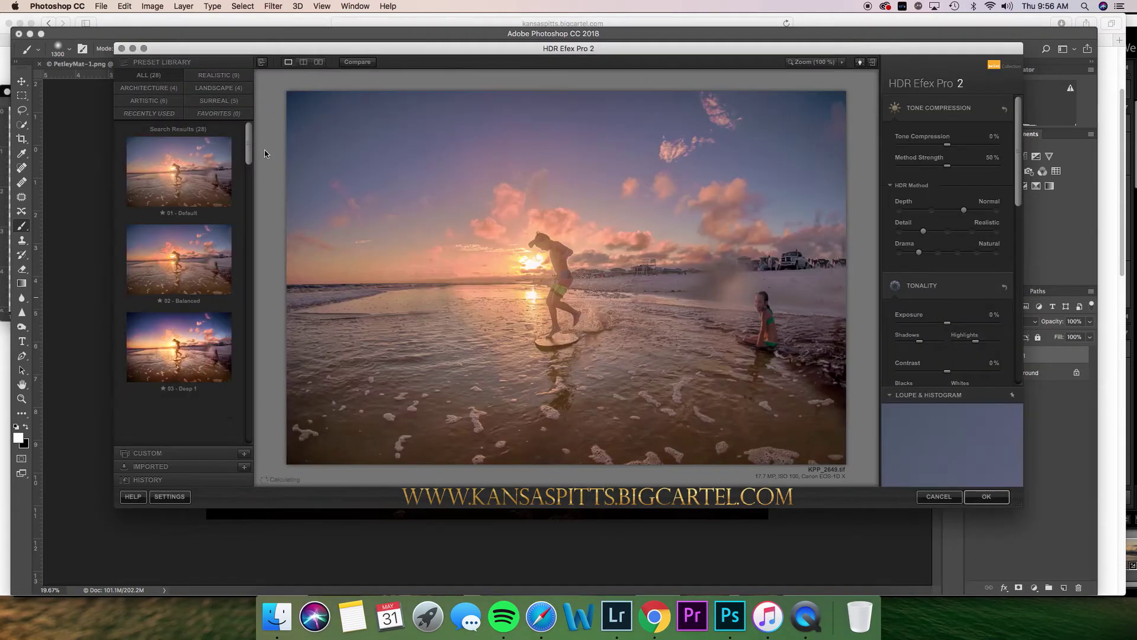
Compare several HDR presets on the photo, including 08 - Dark and 11 - Structurized 2.
{"action": "left_click_drag", "start_coordinate": [245, 127], "coordinate": [245, 213]}
{"action": "left_click", "coordinate": [199, 237]}
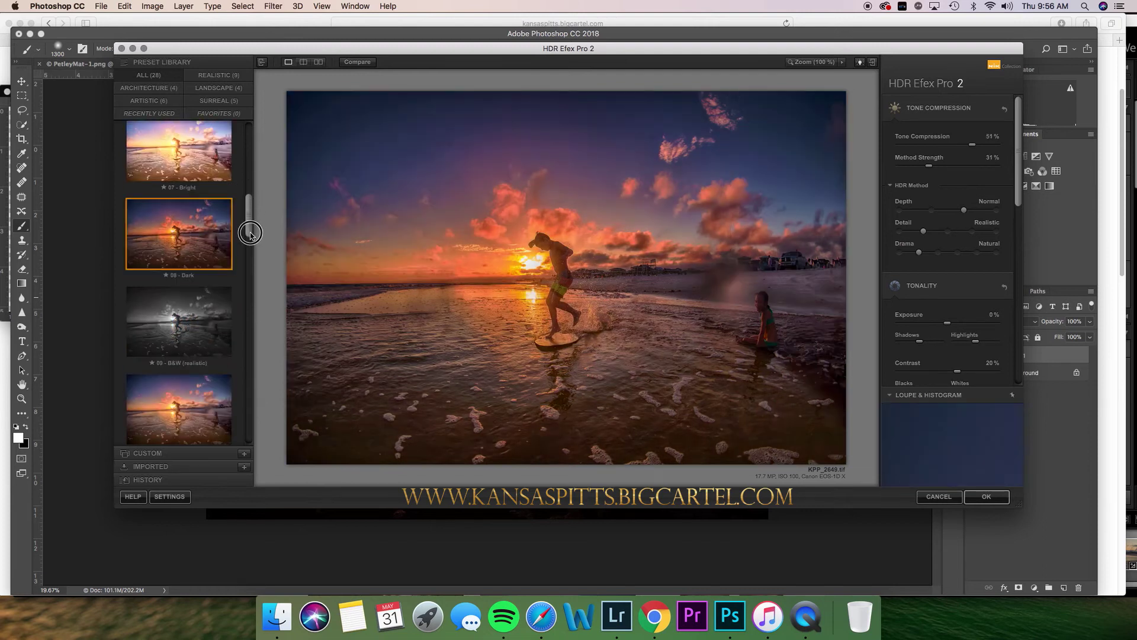
{"action": "scroll", "coordinate": [249, 236], "scroll_direction": "down", "scroll_amount": 5}
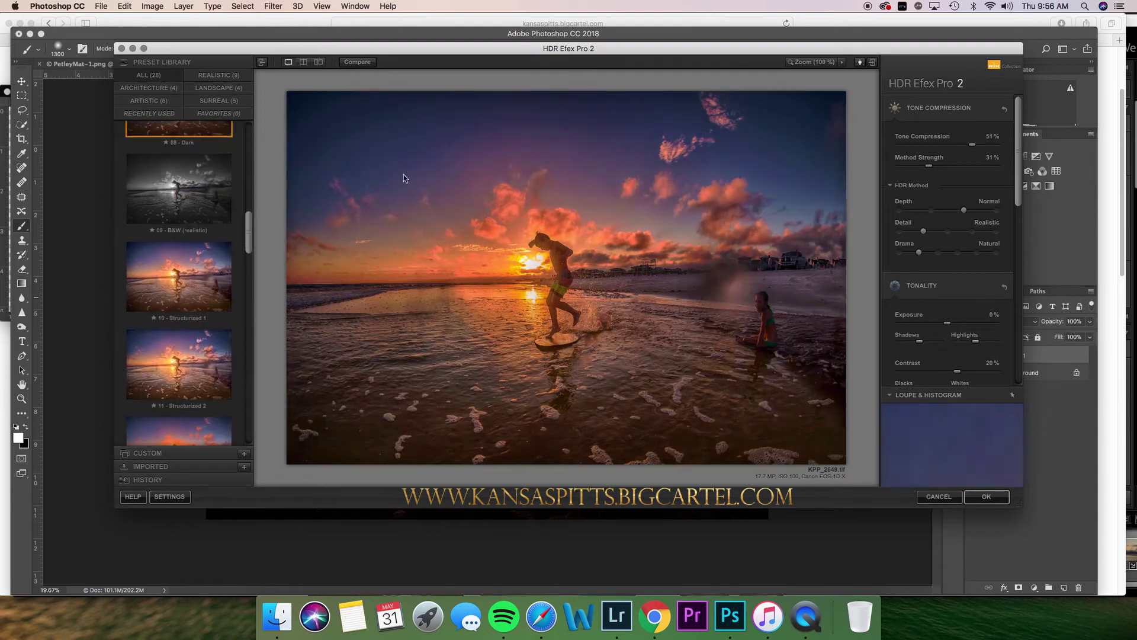
{"action": "left_click", "coordinate": [187, 365]}
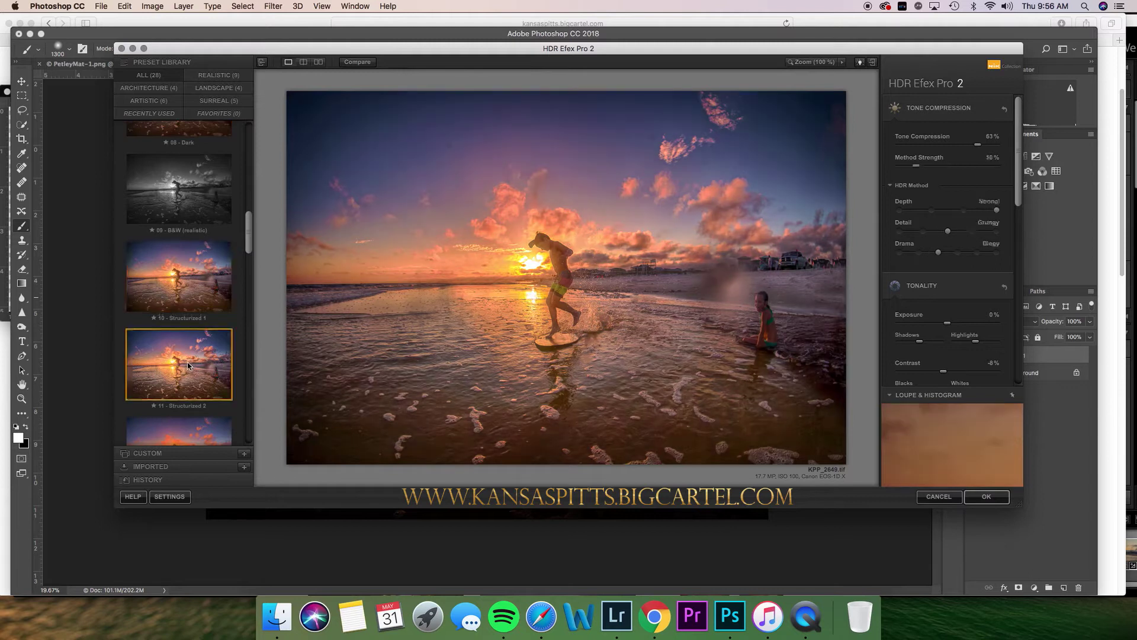
{"action": "left_click_drag", "start_coordinate": [250, 244], "coordinate": [248, 204]}
{"action": "left_click", "coordinate": [224, 241]}
{"action": "left_click", "coordinate": [221, 199]}
{"action": "left_click", "coordinate": [206, 278]}
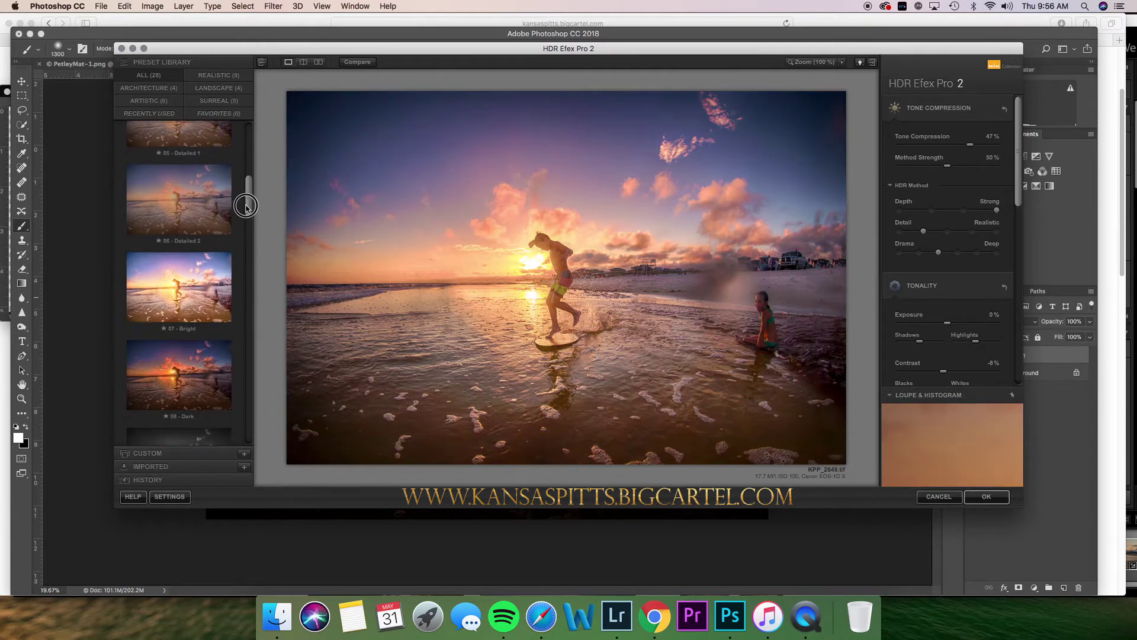
{"action": "left_click", "coordinate": [177, 290]}
Apply the 08 - Dark HDR preset to the duplicated layer and set the layer's opacity to 18%.
{"action": "left_click", "coordinate": [195, 377]}
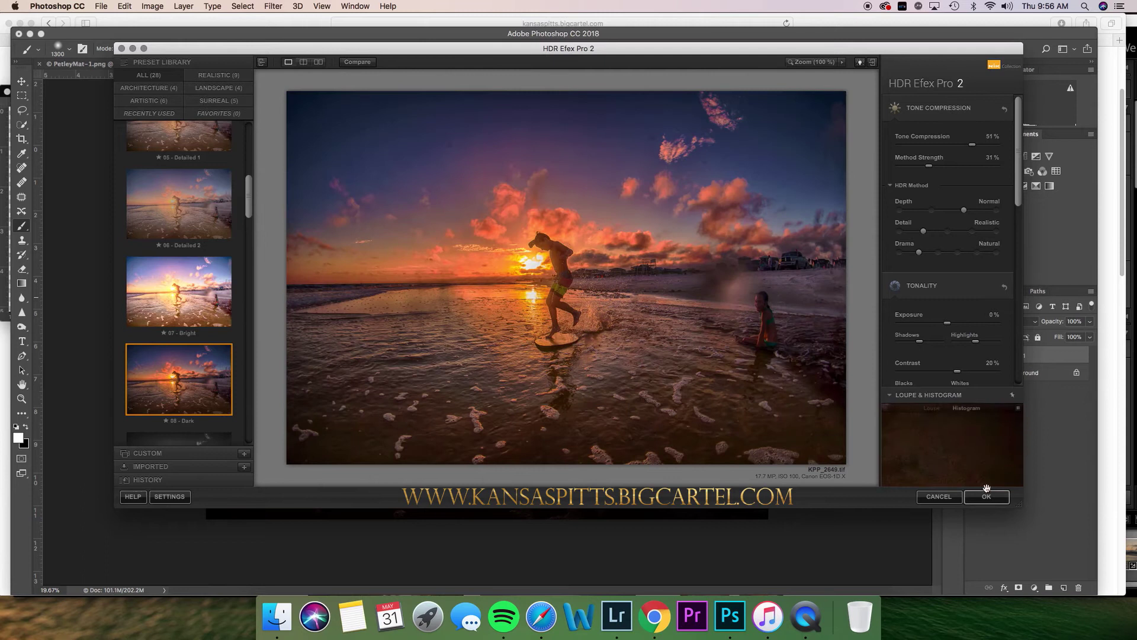
{"action": "left_click", "coordinate": [994, 500]}
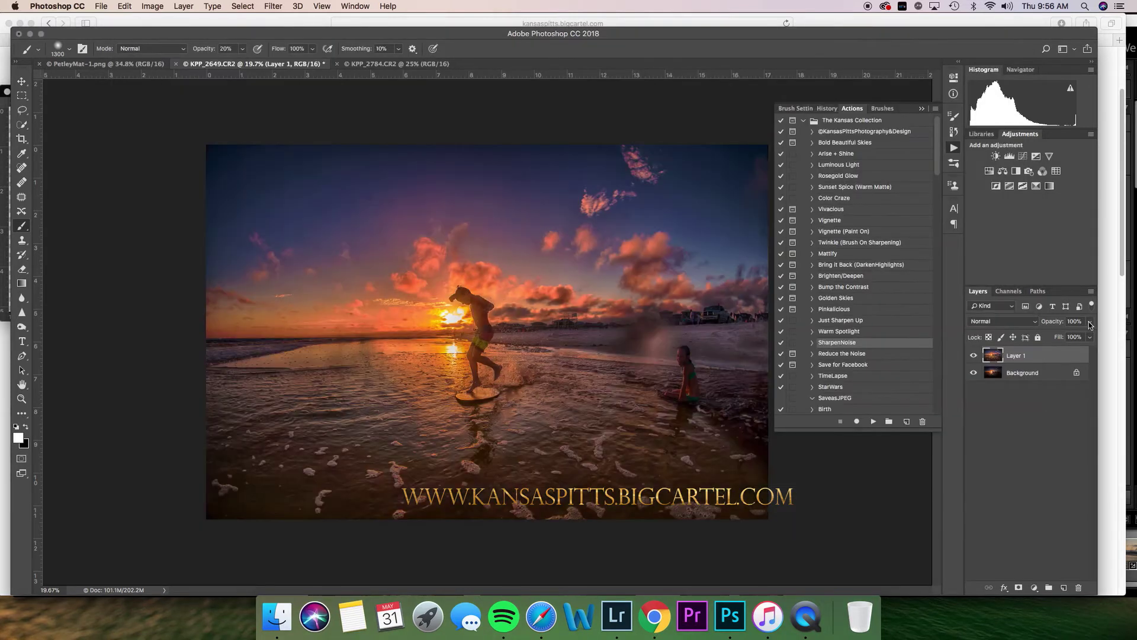
{"action": "left_click", "coordinate": [1089, 321]}
{"action": "left_click", "coordinate": [1047, 336]}
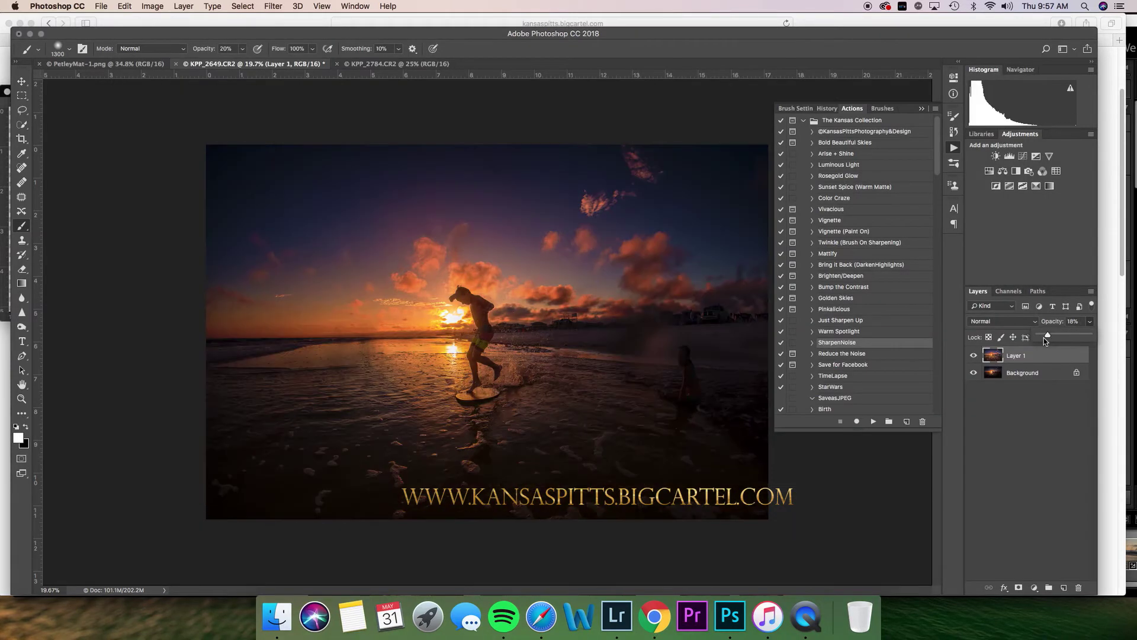
Toggle the HDR layer's visibility to compare before and after, and merge it into the background.
{"action": "left_click", "coordinate": [973, 355]}
{"action": "left_click", "coordinate": [973, 357]}
{"action": "key", "text": "super+e"}
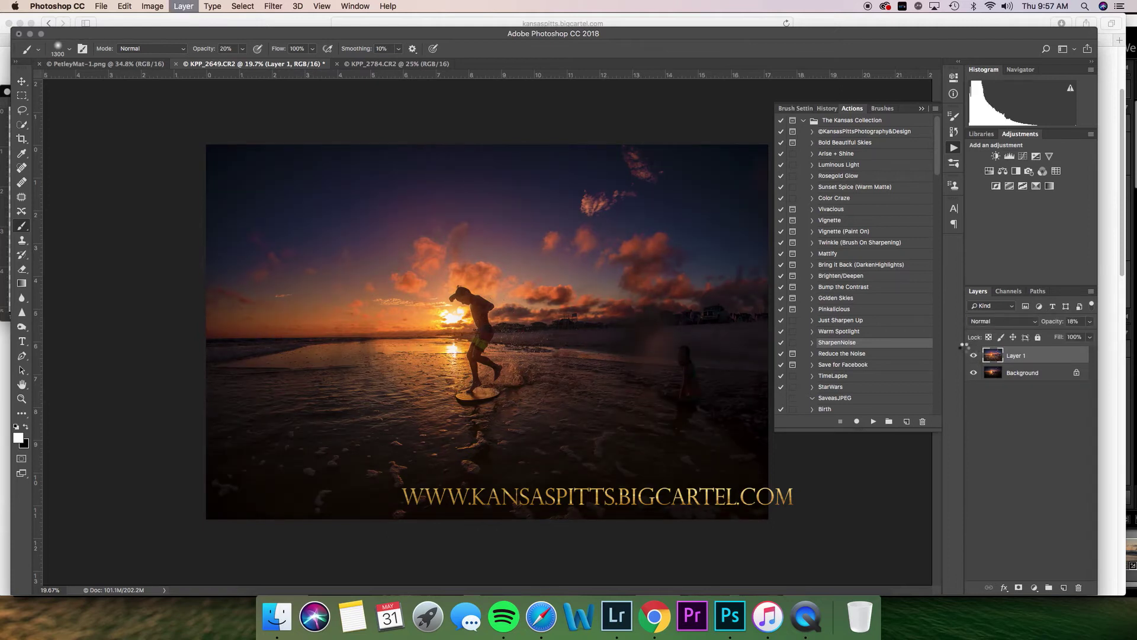
Run the Warm Spotlight action and merge its layer into the background at about 15% opacity.
{"action": "left_click", "coordinate": [850, 335]}
{"action": "left_click", "coordinate": [873, 421]}
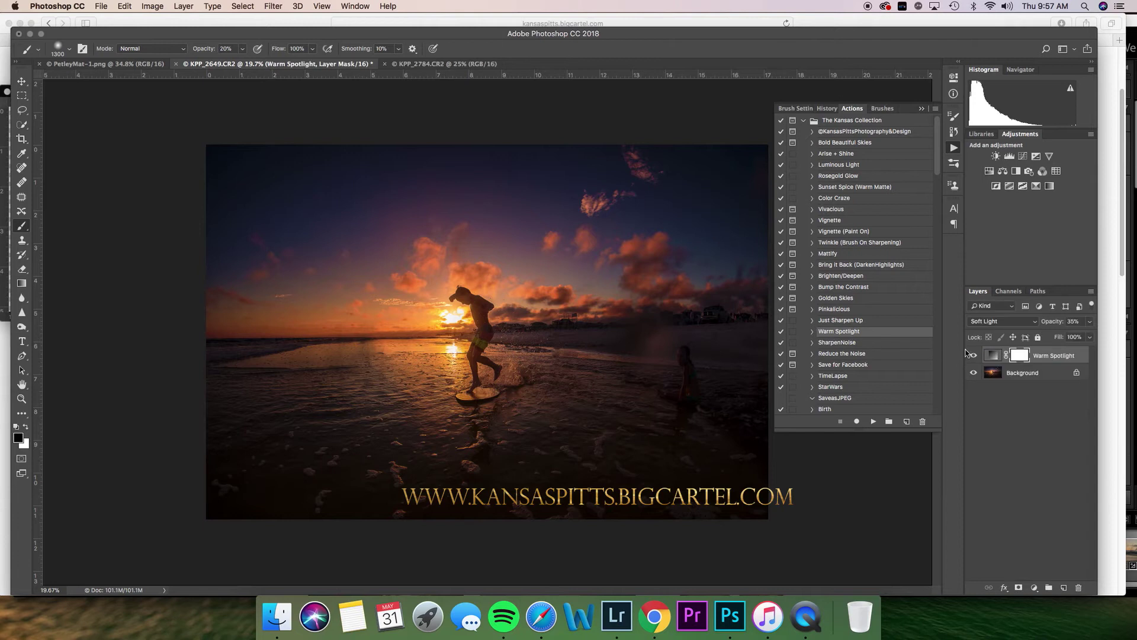
{"action": "left_click", "coordinate": [1044, 336]}
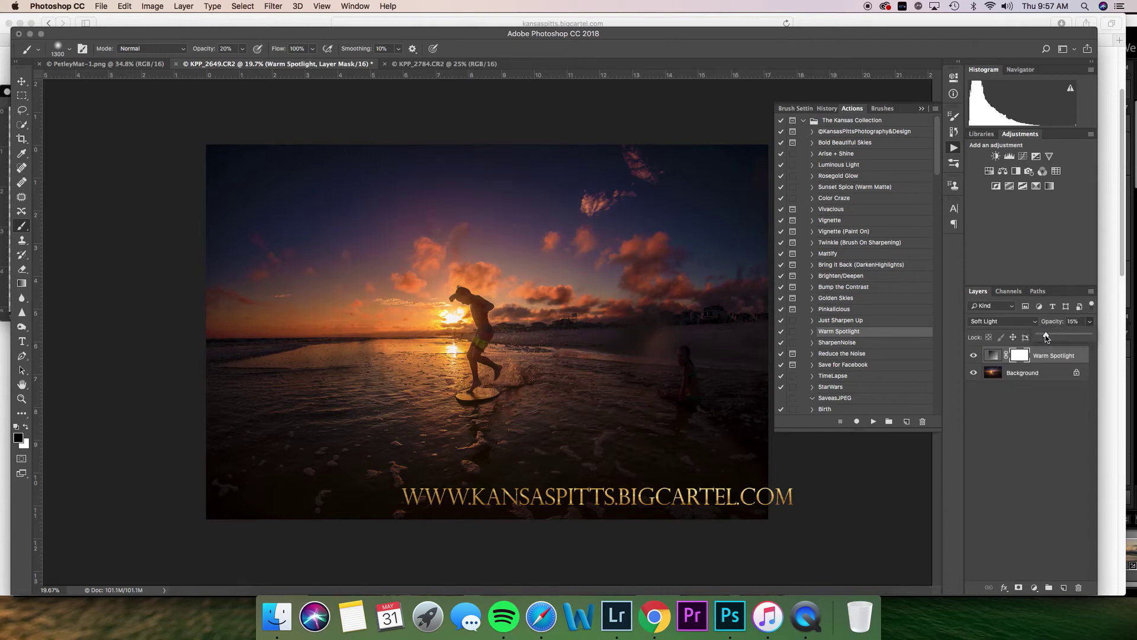
{"action": "left_click", "coordinate": [1043, 336]}
{"action": "key", "text": "super+e"}
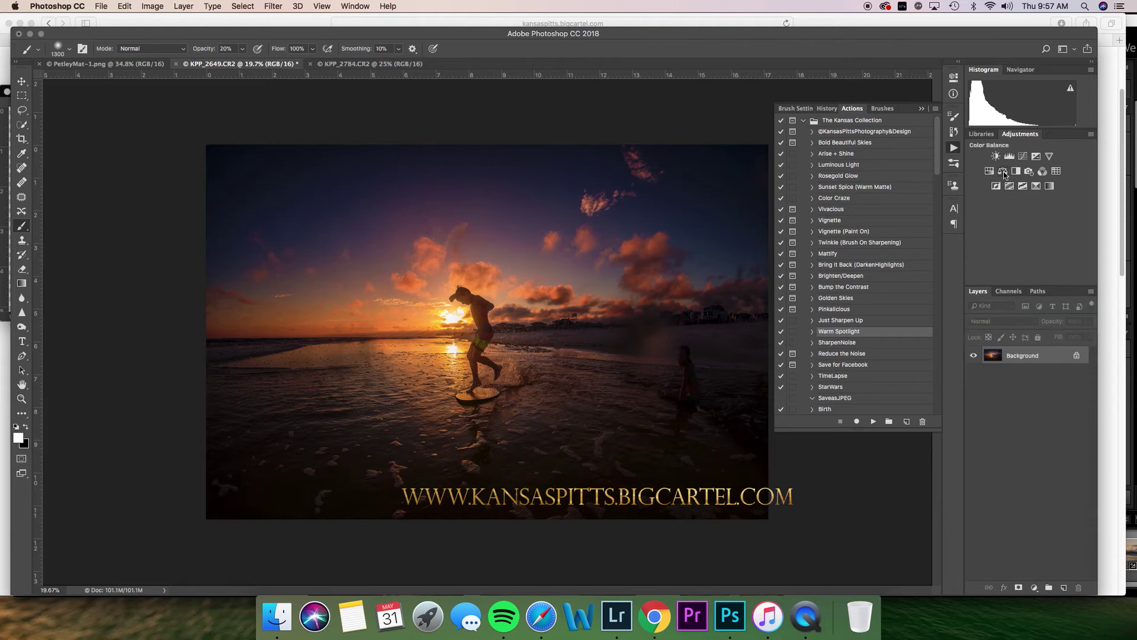
Add a Color Balance adjustment with midtones at red 1, green -1 and blue 1, and merge it down at 70% opacity.
{"action": "left_click", "coordinate": [1003, 171]}
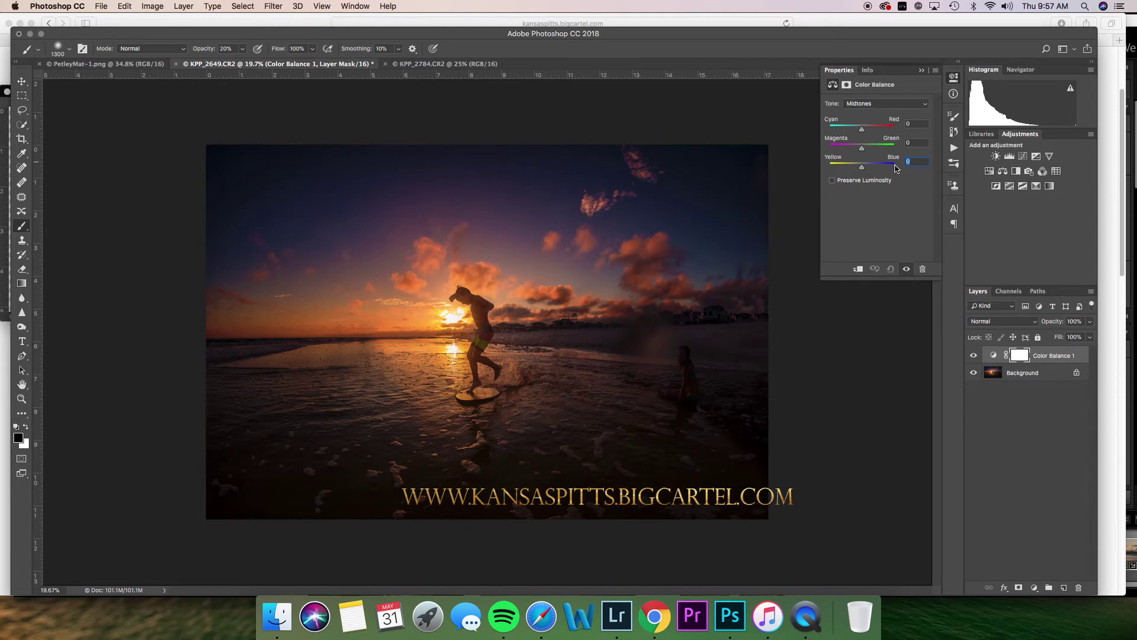
{"action": "left_click", "coordinate": [922, 143]}
{"action": "type", "text": "-1"}
{"action": "left_click", "coordinate": [973, 356]}
{"action": "left_click", "coordinate": [973, 355]}
{"action": "left_click", "coordinate": [1089, 322]}
{"action": "key", "text": "Delete"}
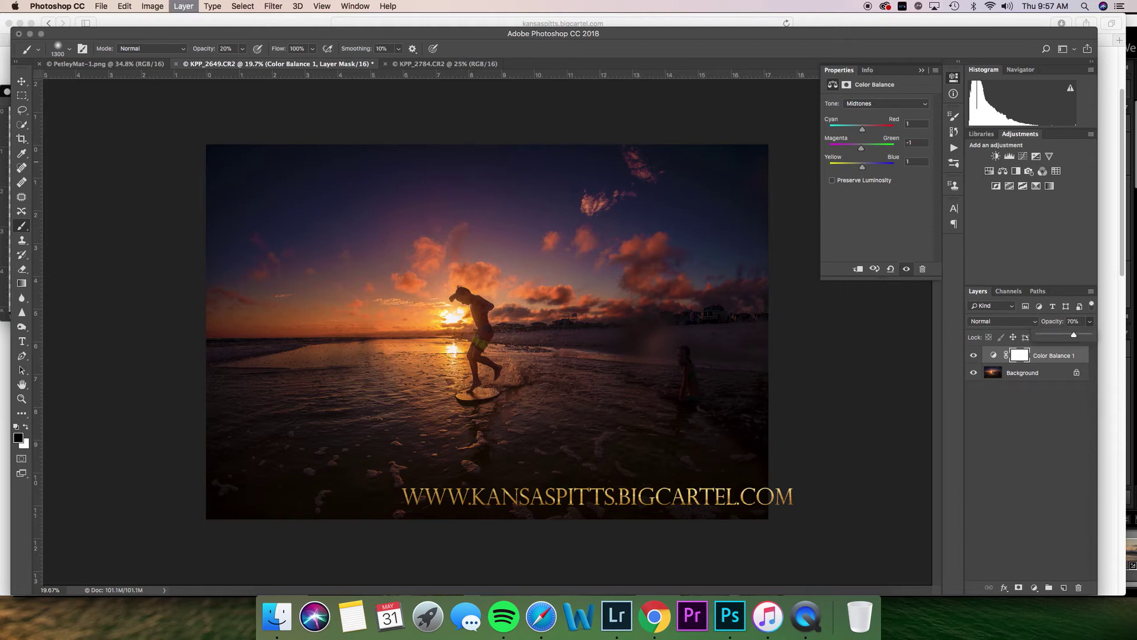
{"action": "key", "text": "x"}
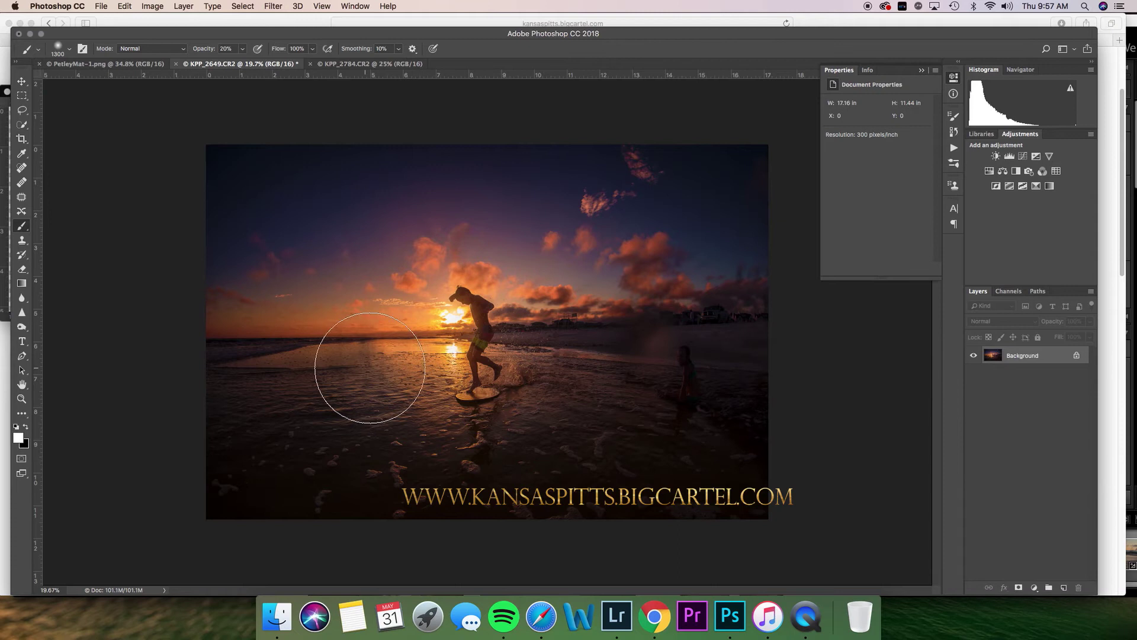
Run the Twinkle (Brush On Sharpening) action on the merged background.
{"action": "key", "text": "z"}
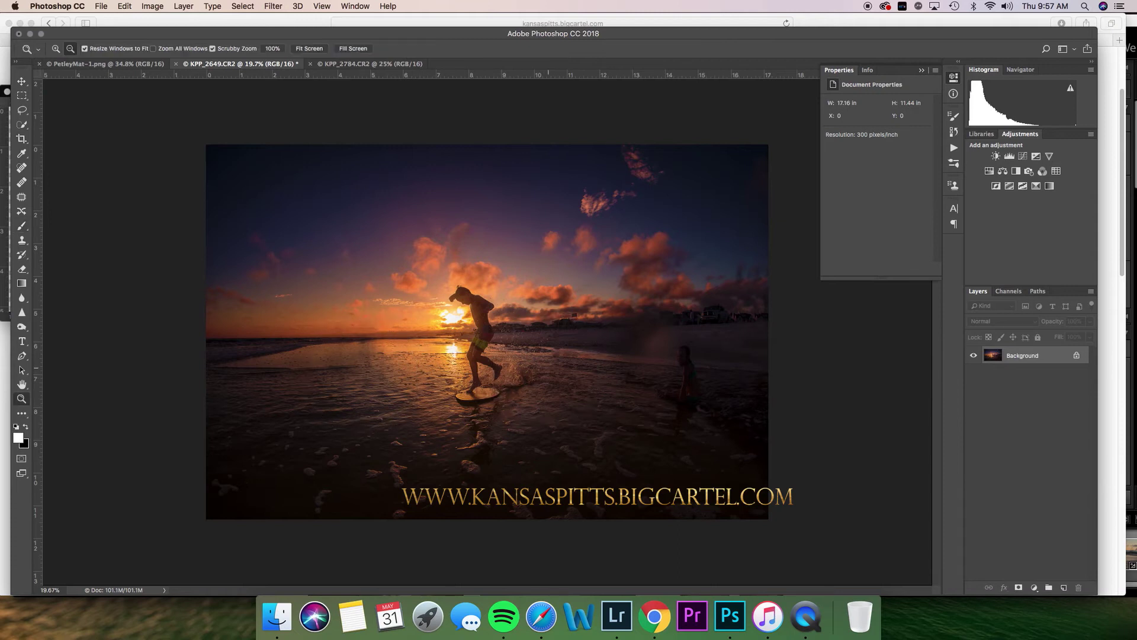
{"action": "mouse_move", "coordinate": [548, 369]}
{"action": "left_mouse_down"}
{"action": "mouse_move", "coordinate": [524, 368]}
{"action": "mouse_move", "coordinate": [549, 368]}
{"action": "left_mouse_up"}
{"action": "left_click", "coordinate": [953, 148]}
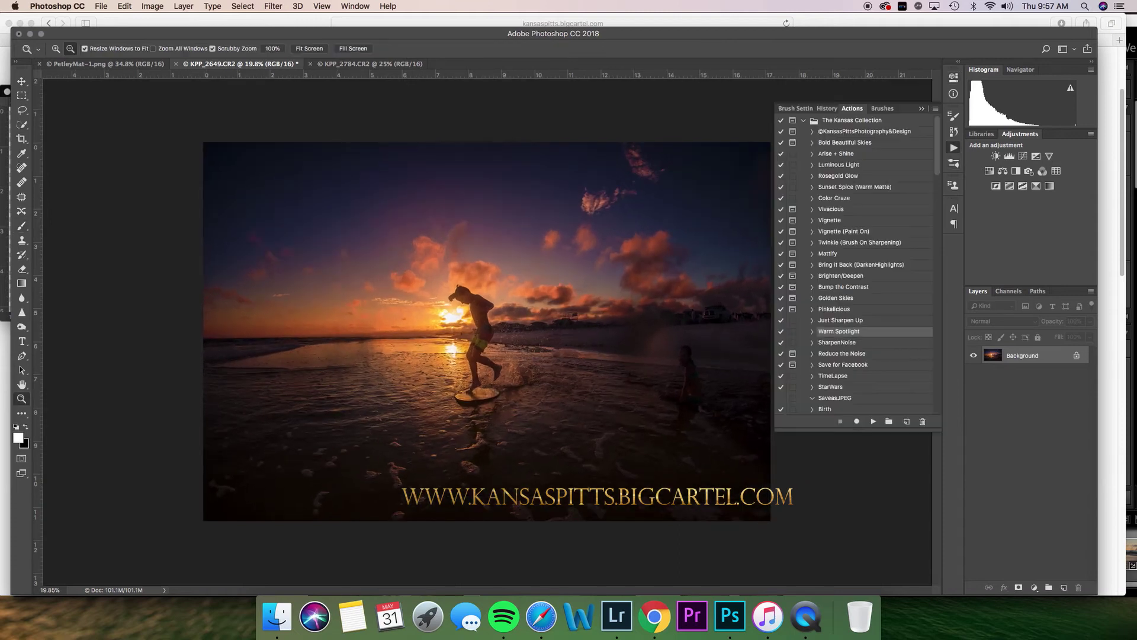
{"action": "left_click", "coordinate": [843, 243]}
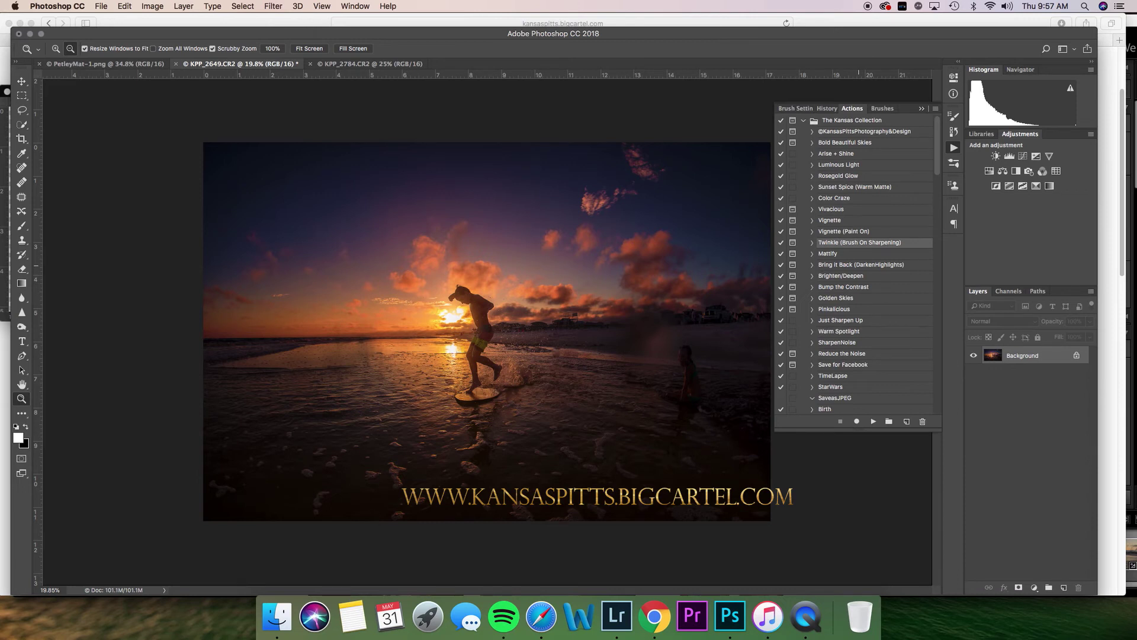
{"action": "left_click", "coordinate": [873, 421]}
{"action": "key", "text": "Return"}
Set the brush to size 700 and 60% opacity, and merge the visible layers.
{"action": "key", "text": "bracketleft"}
{"action": "key", "text": "bracketleft"}
{"action": "key", "text": "bracketleft"}
{"action": "key", "text": "bracketleft"}
{"action": "key", "text": "bracketleft"}
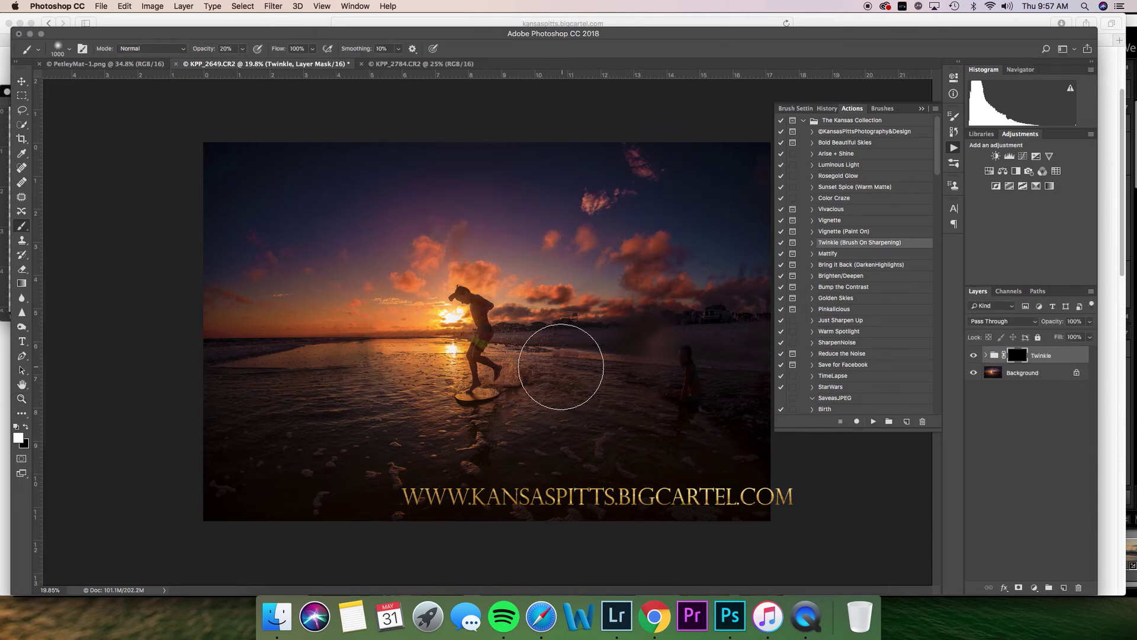
{"action": "key", "text": "bracketleft"}
{"action": "key", "text": "4"}
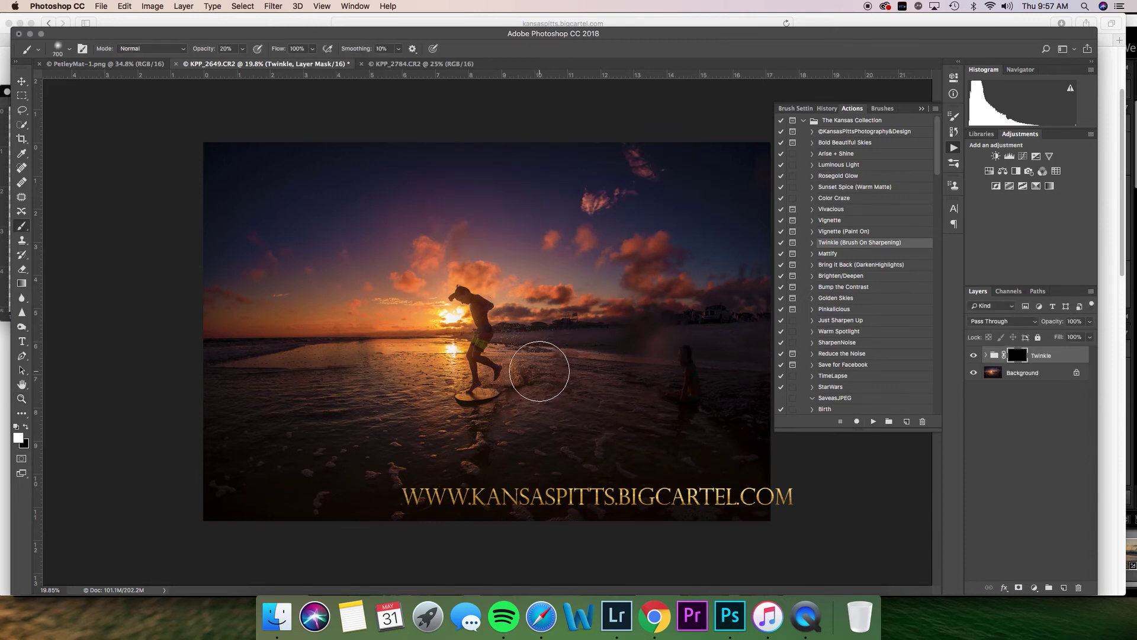
{"action": "key", "text": "6"}
{"action": "key", "text": "super+shift+e"}
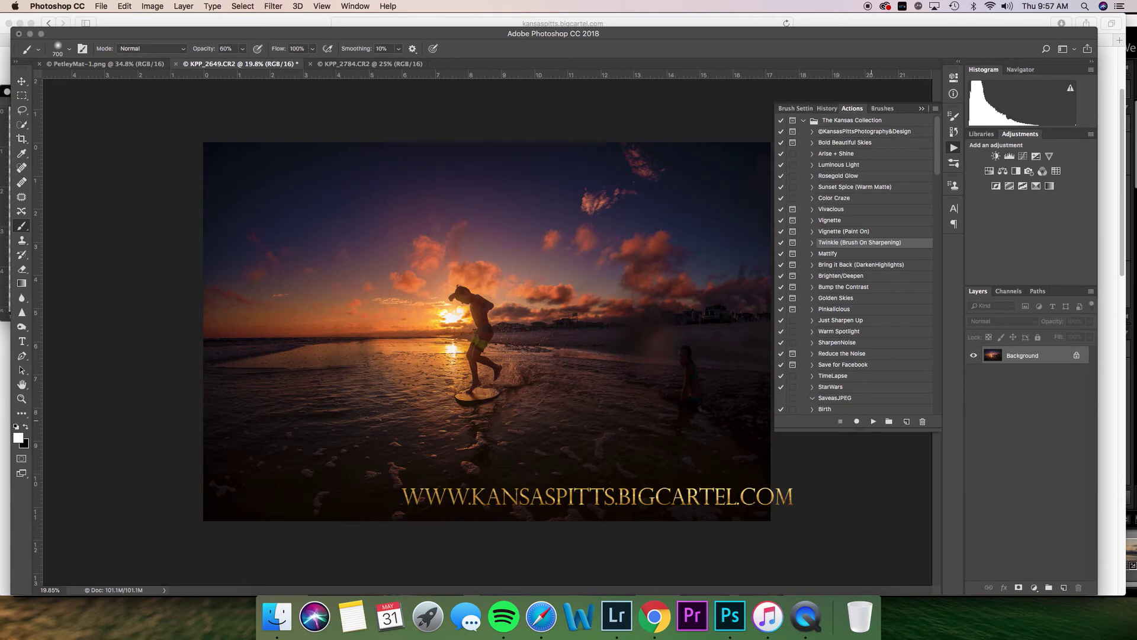
Run the Twinkle action again and paint white on its mask over the water around the boy, reducing the brush size to 500.
{"action": "left_click", "coordinate": [872, 421]}
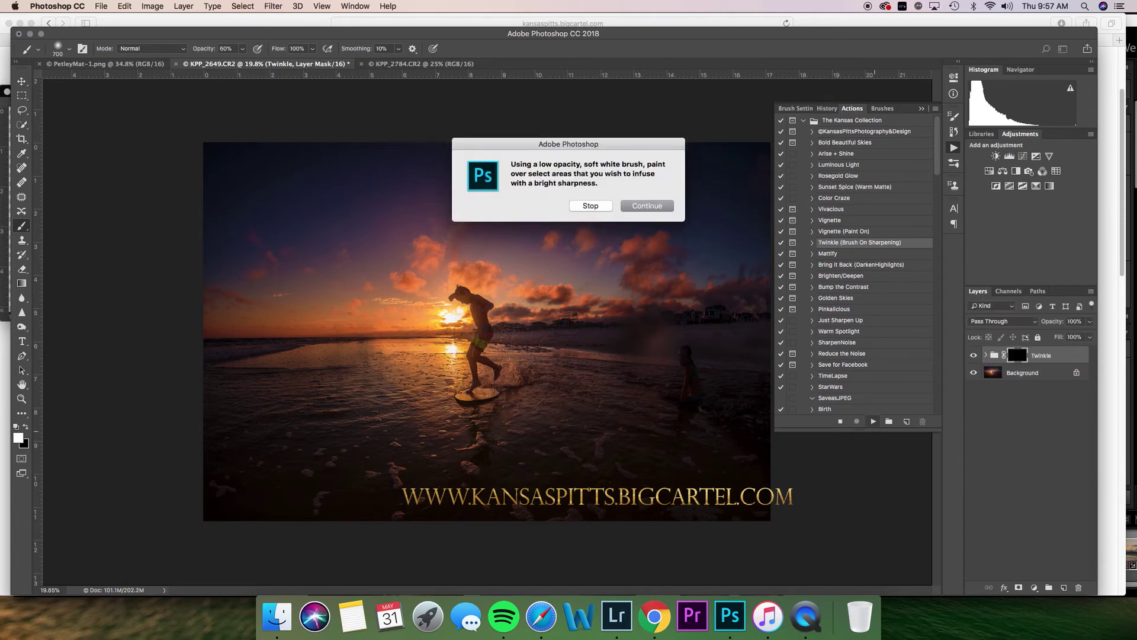
{"action": "left_click", "coordinate": [647, 206]}
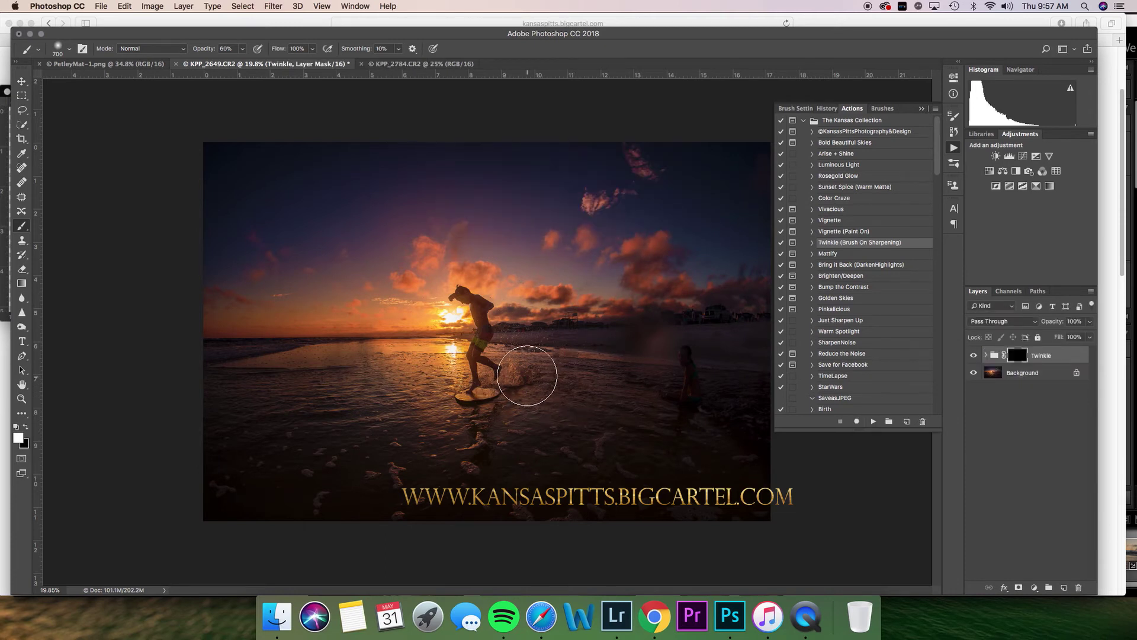
{"action": "mouse_move", "coordinate": [515, 411]}
{"action": "left_mouse_down"}
{"action": "mouse_move", "coordinate": [476, 421]}
{"action": "mouse_move", "coordinate": [546, 380]}
{"action": "mouse_move", "coordinate": [529, 358]}
{"action": "mouse_move", "coordinate": [594, 382]}
{"action": "mouse_move", "coordinate": [500, 433]}
{"action": "mouse_move", "coordinate": [465, 432]}
{"action": "mouse_move", "coordinate": [556, 412]}
{"action": "left_mouse_up"}
{"action": "key", "text": "bracketleft"}
{"action": "key", "text": "bracketleft"}
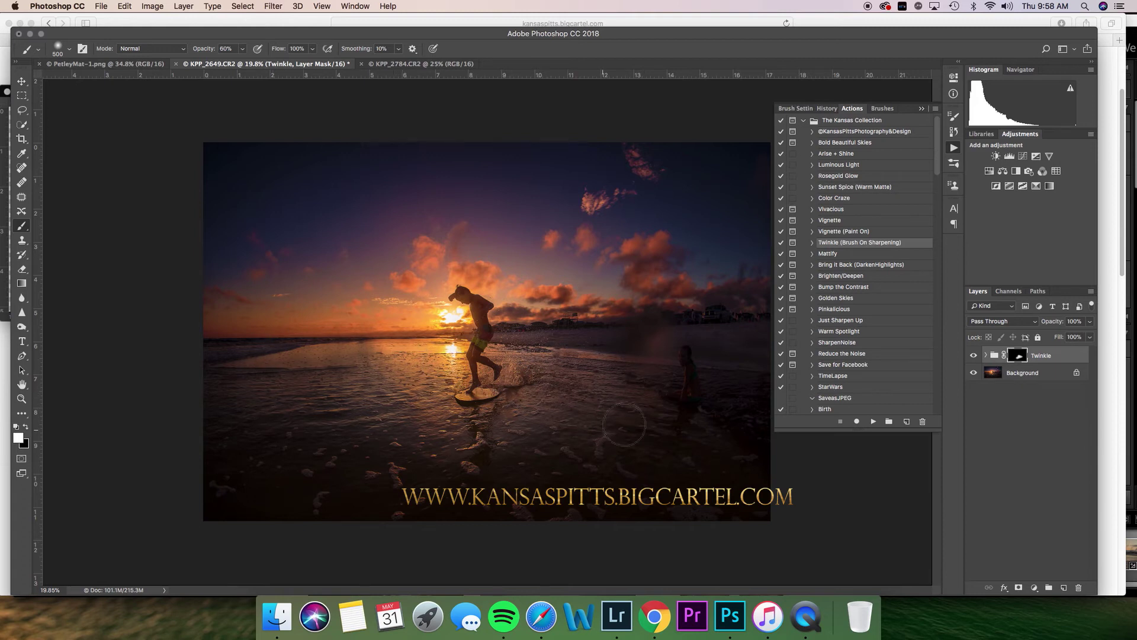
{"action": "left_click_drag", "start_coordinate": [661, 413], "coordinate": [538, 430]}
Set the Twinkle group's opacity to 46%, check its effect by toggling visibility, and merge the visible layers.
{"action": "left_click", "coordinate": [1090, 336]}
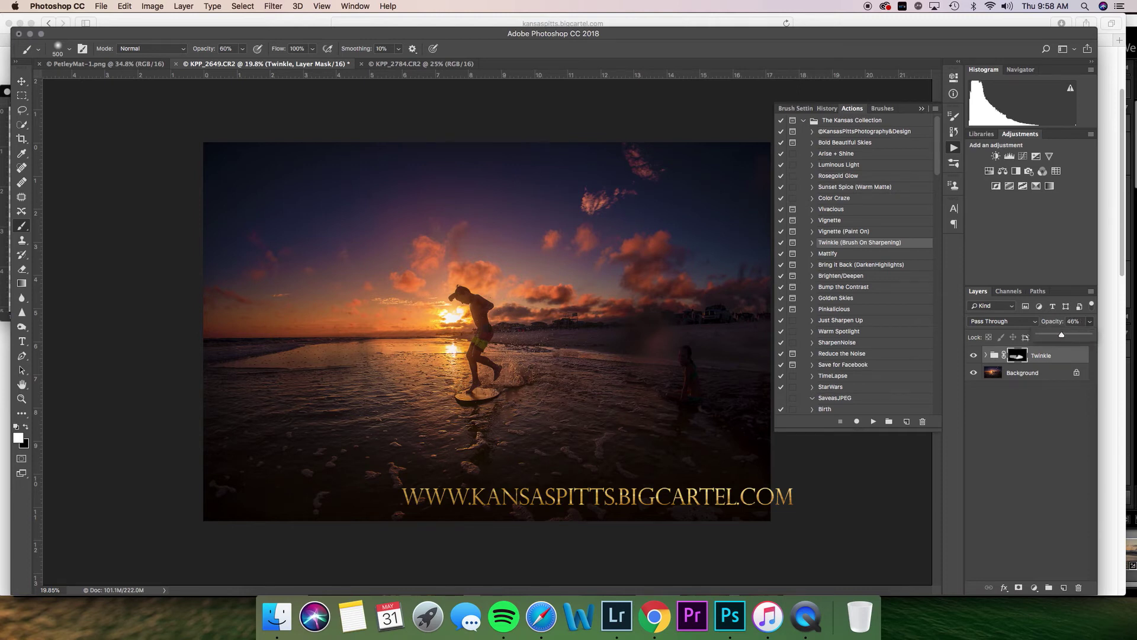
{"action": "left_click", "coordinate": [517, 378]}
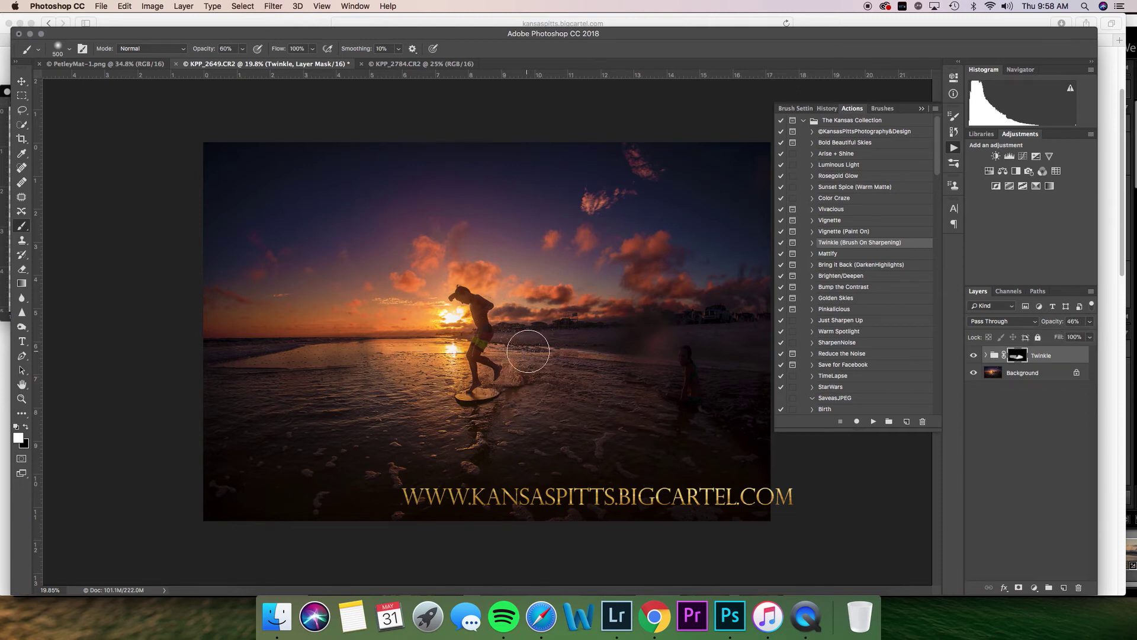
{"action": "left_click", "coordinate": [973, 356]}
{"action": "key", "text": "super+shift+e"}
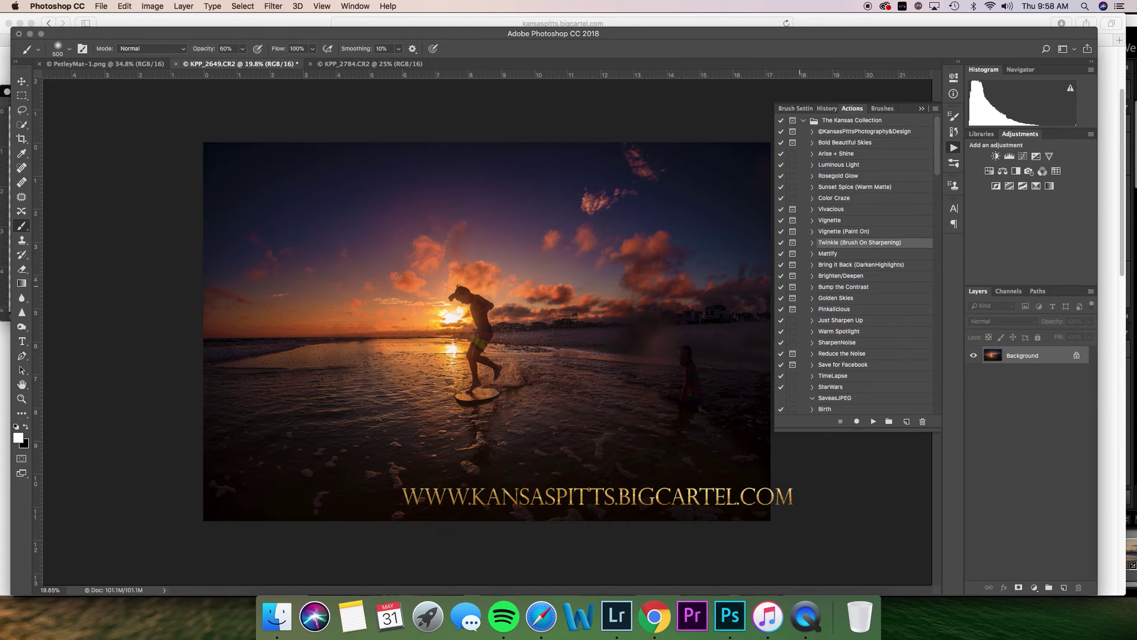
Add a Color Balance adjustment to KPP_2649.CR2, compare it by toggling visibility, and merge it into the background.
{"action": "left_click", "coordinate": [1002, 172]}
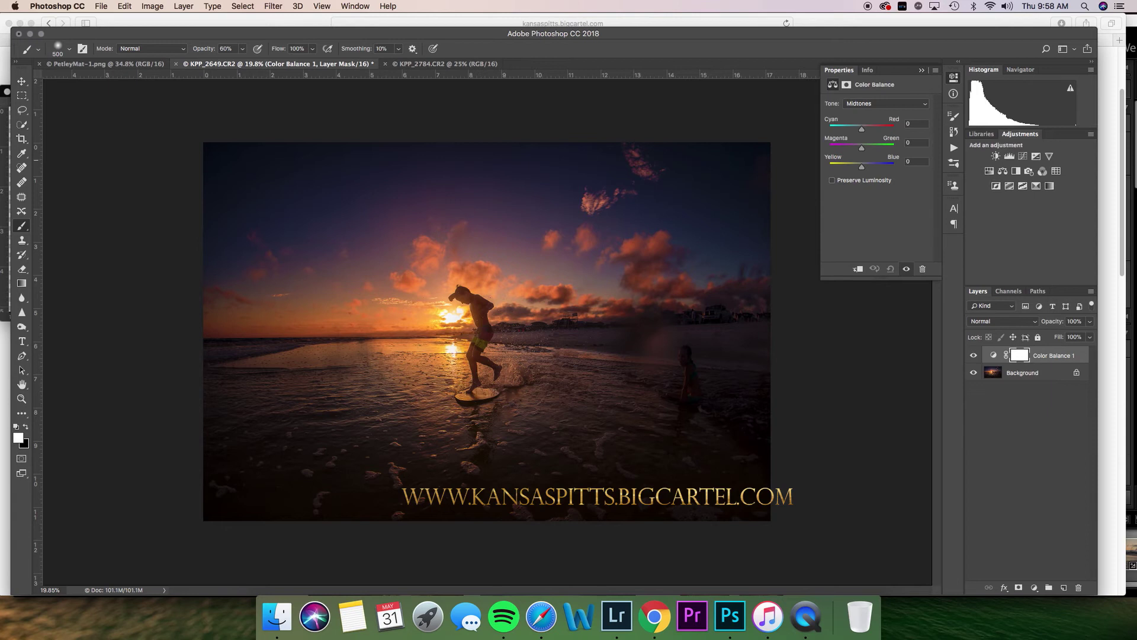
{"action": "type", "text": "2"}
{"action": "left_click", "coordinate": [906, 268]}
{"action": "key", "text": "super+e"}
Try a second Color Balance adjustment on the merged background, compare it by toggling visibility, and delete it.
{"action": "left_click", "coordinate": [1003, 172]}
{"action": "type", "text": "2"}
{"action": "left_click", "coordinate": [974, 355]}
{"action": "left_click", "coordinate": [973, 356]}
{"action": "key", "text": "Delete"}
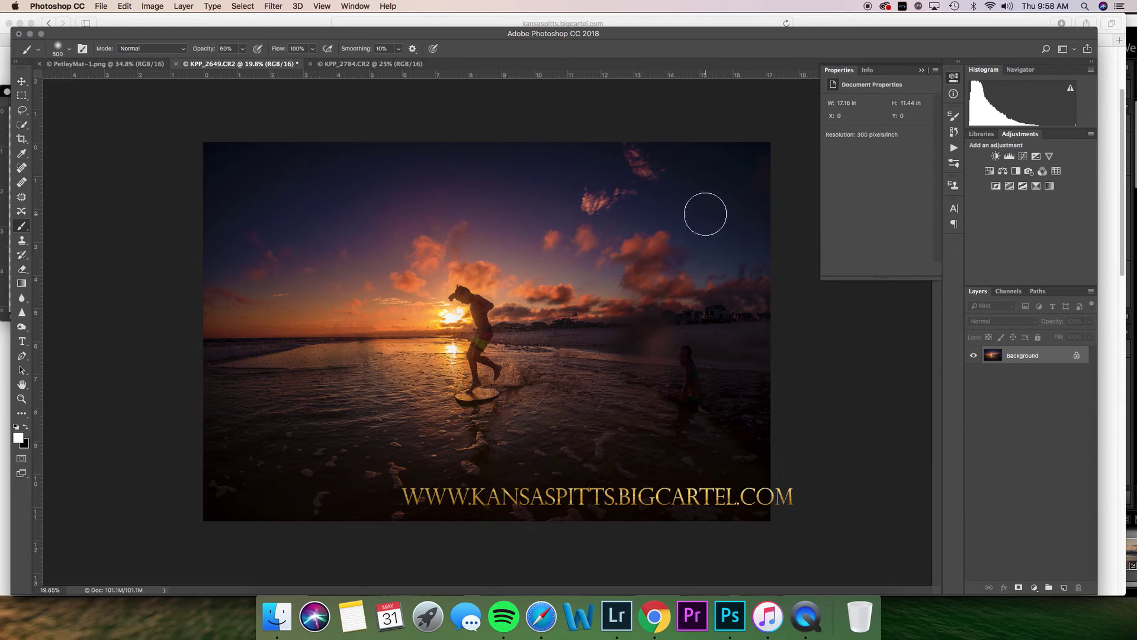
Switch to KPP_2784.CR2 and select the walking boy and his board with the Quick Selection tool.
{"action": "left_click", "coordinate": [368, 63]}
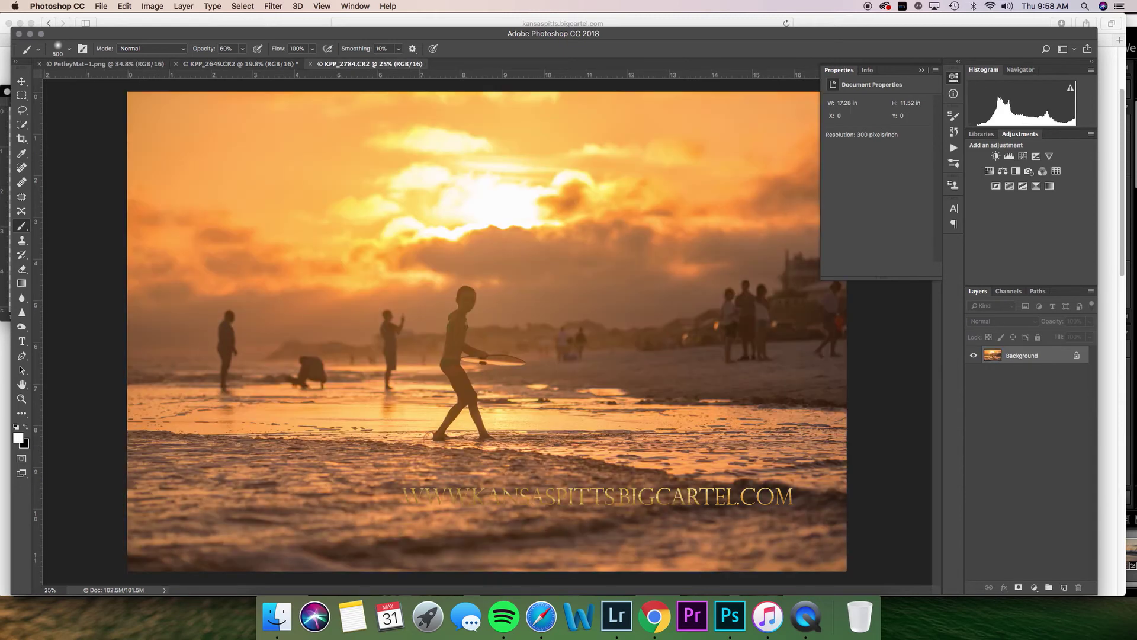
{"action": "key", "text": "z"}
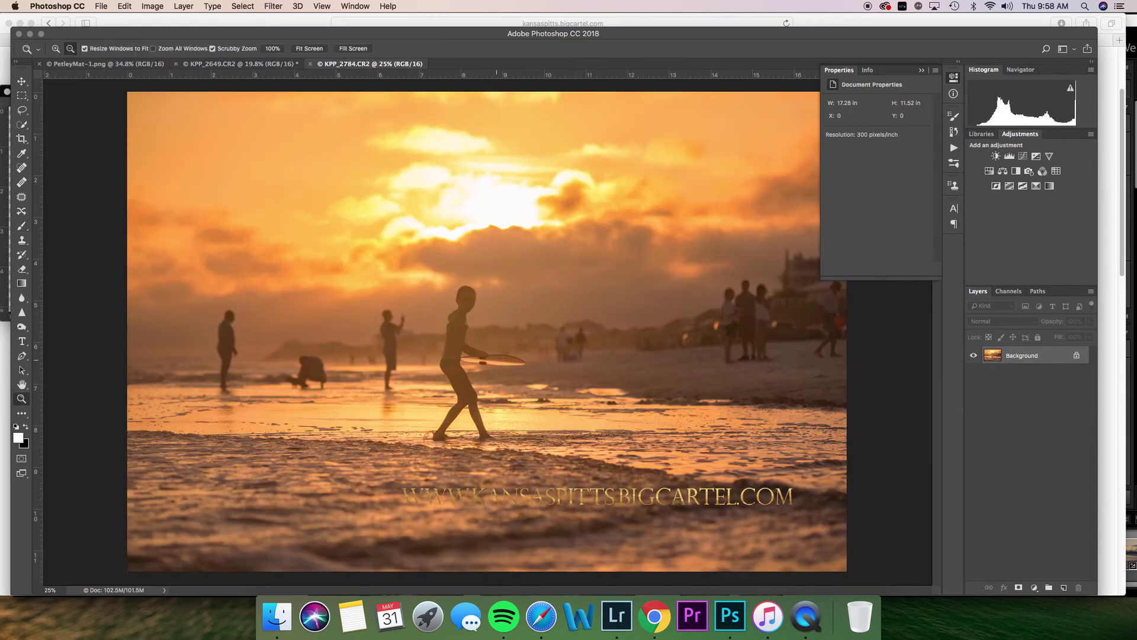
{"action": "left_click_drag", "start_coordinate": [496, 359], "coordinate": [490, 380]}
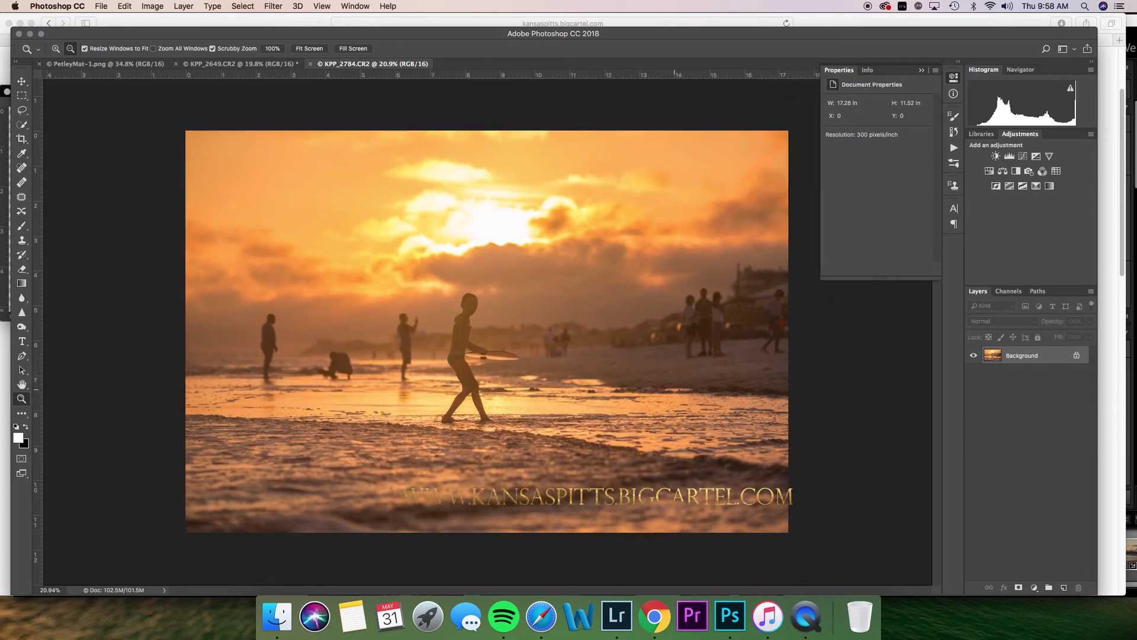
{"action": "key", "text": "w"}
{"action": "mouse_move", "coordinate": [459, 408]}
{"action": "left_mouse_down"}
{"action": "mouse_move", "coordinate": [471, 368]}
{"action": "mouse_move", "coordinate": [465, 302]}
{"action": "left_mouse_up"}
{"action": "left_click_drag", "start_coordinate": [490, 357], "coordinate": [508, 358]}
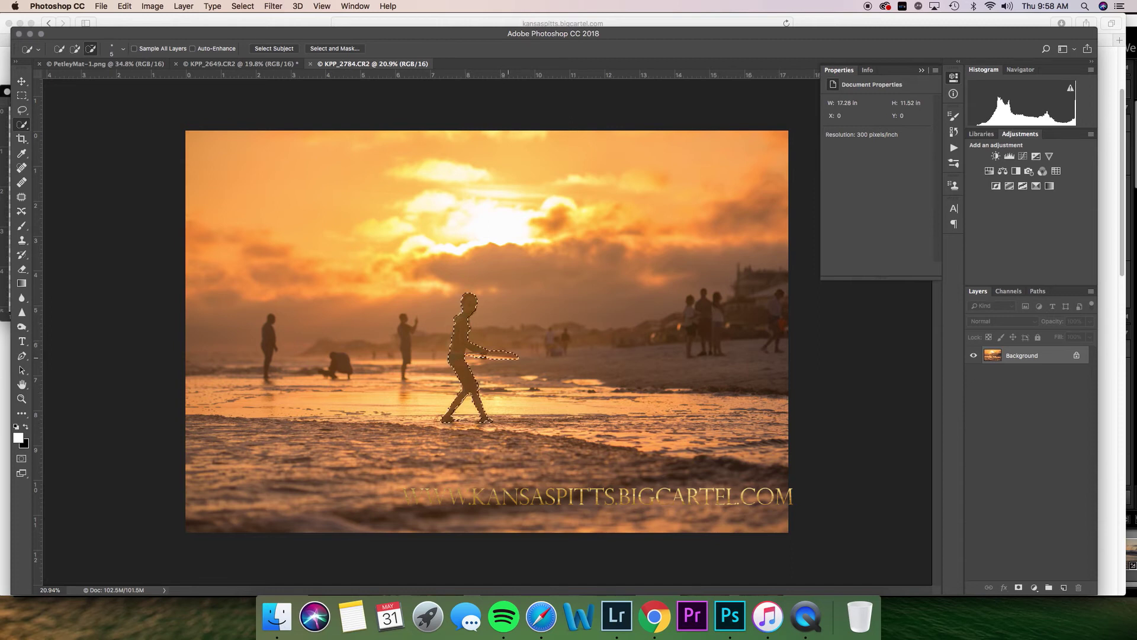
Invert the selection around the boy and feather its edge.
{"action": "left_click", "coordinate": [243, 6]}
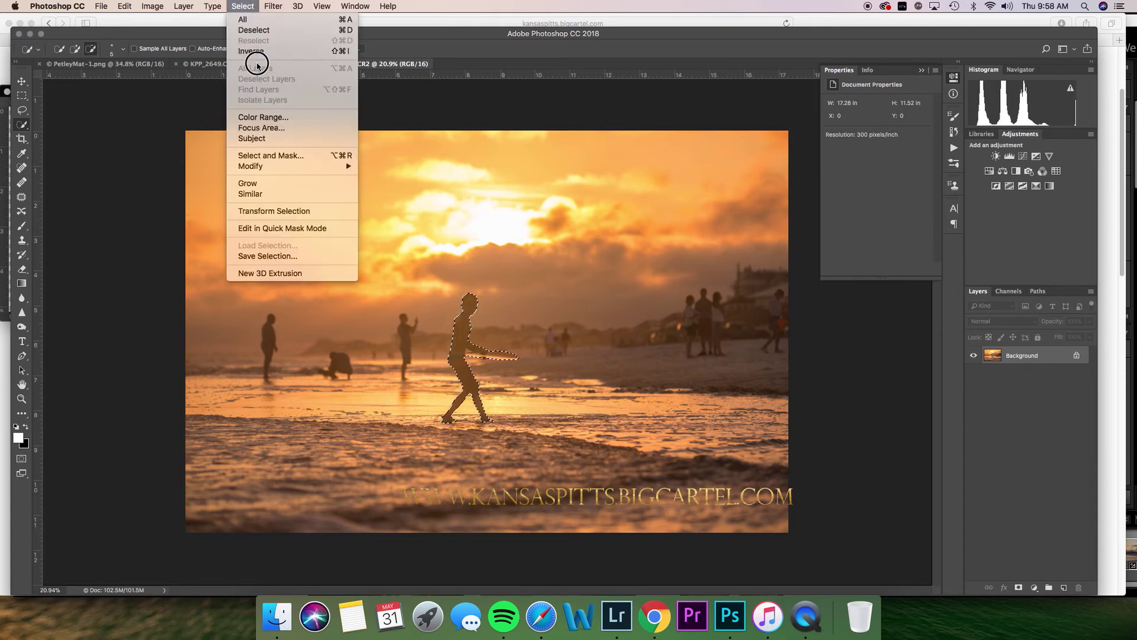
{"action": "left_click", "coordinate": [255, 57]}
{"action": "key", "text": "shift+F6"}
{"action": "key", "text": "Return"}
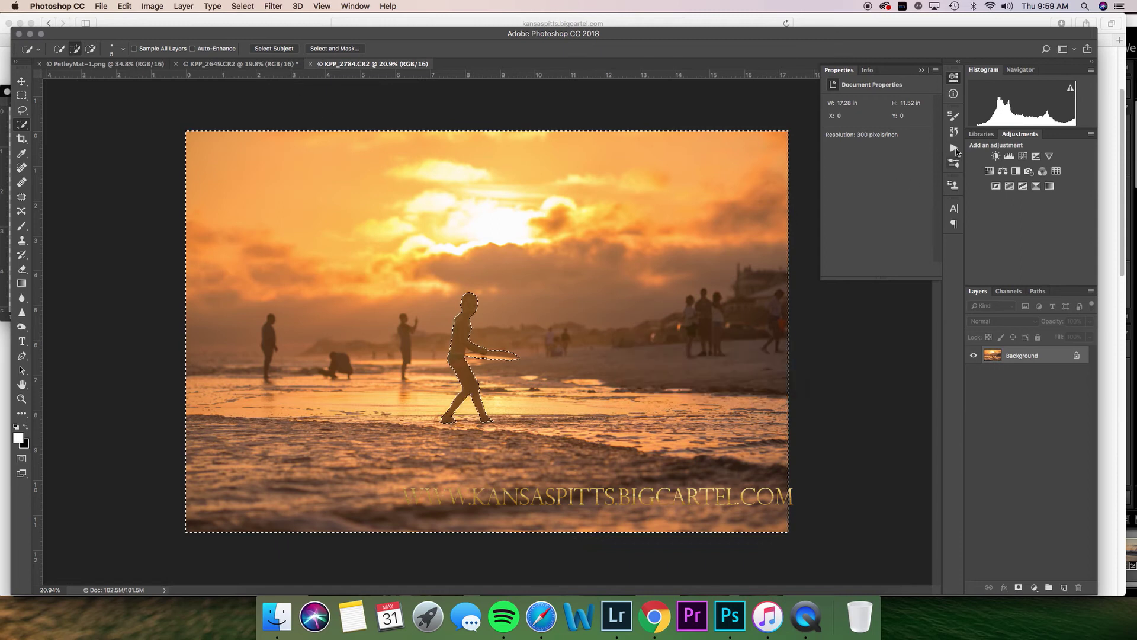
Run the Bold Beautiful Skies action and invert its group mask to white.
{"action": "left_click", "coordinate": [953, 147]}
{"action": "double_click", "coordinate": [885, 146], "text": "super"}
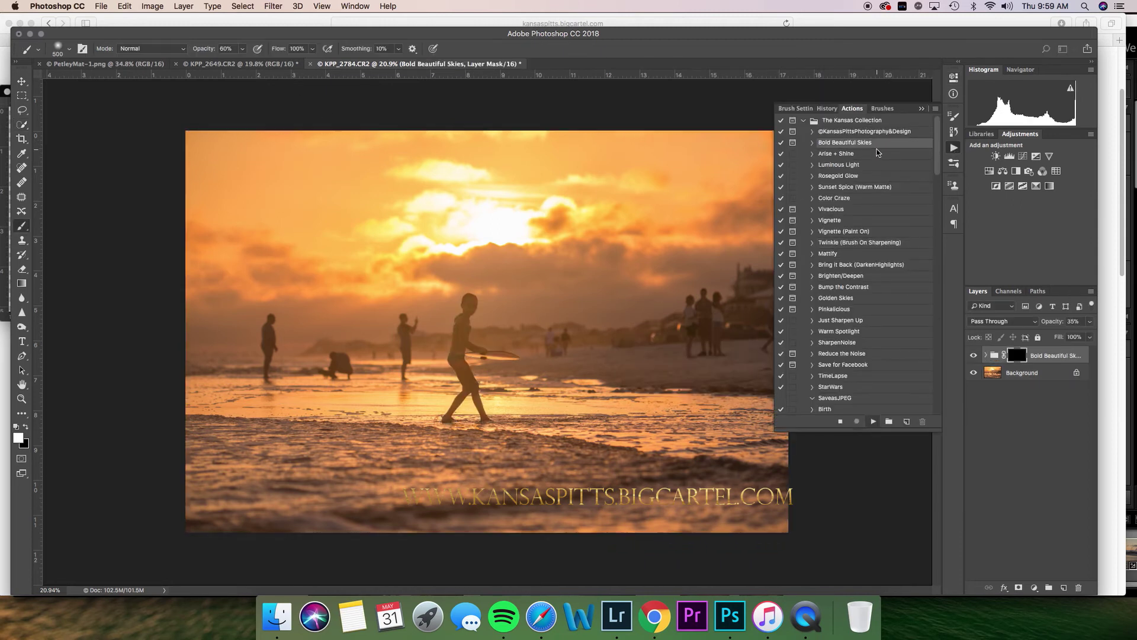
{"action": "key", "text": "Return"}
{"action": "key", "text": "super+i"}
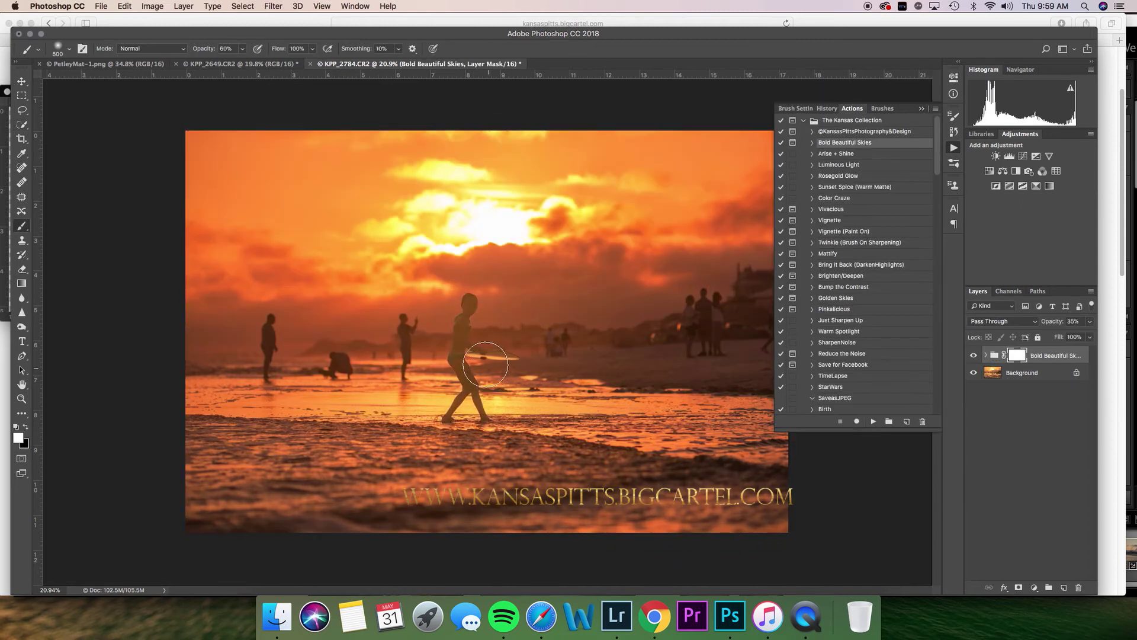
{"action": "left_click", "coordinate": [163, 22]}
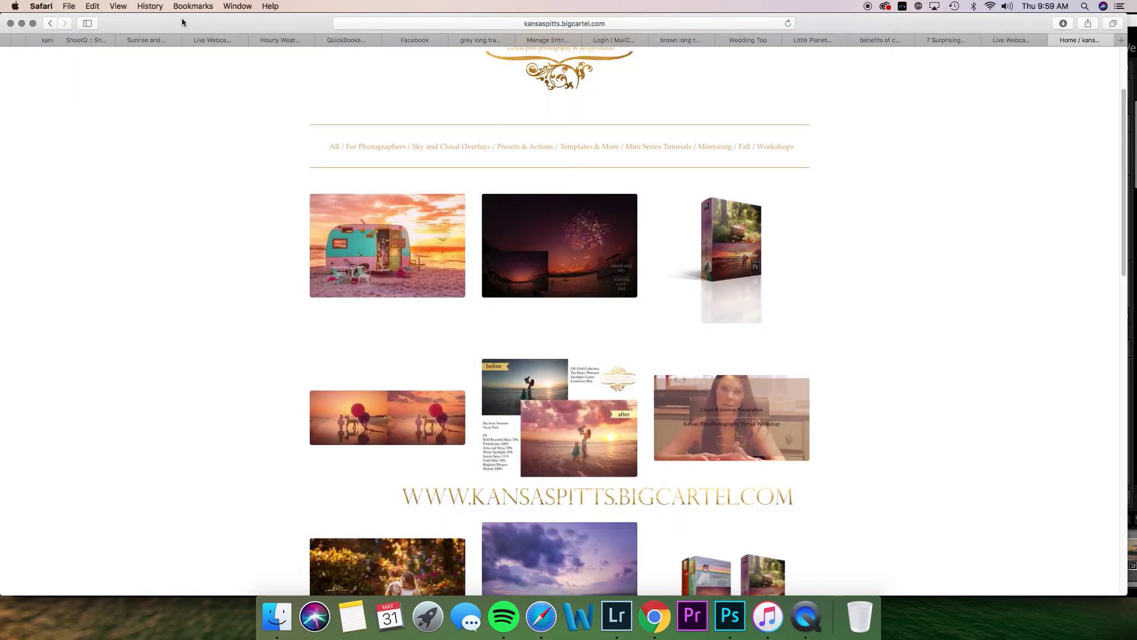
{"action": "left_click", "coordinate": [729, 616]}
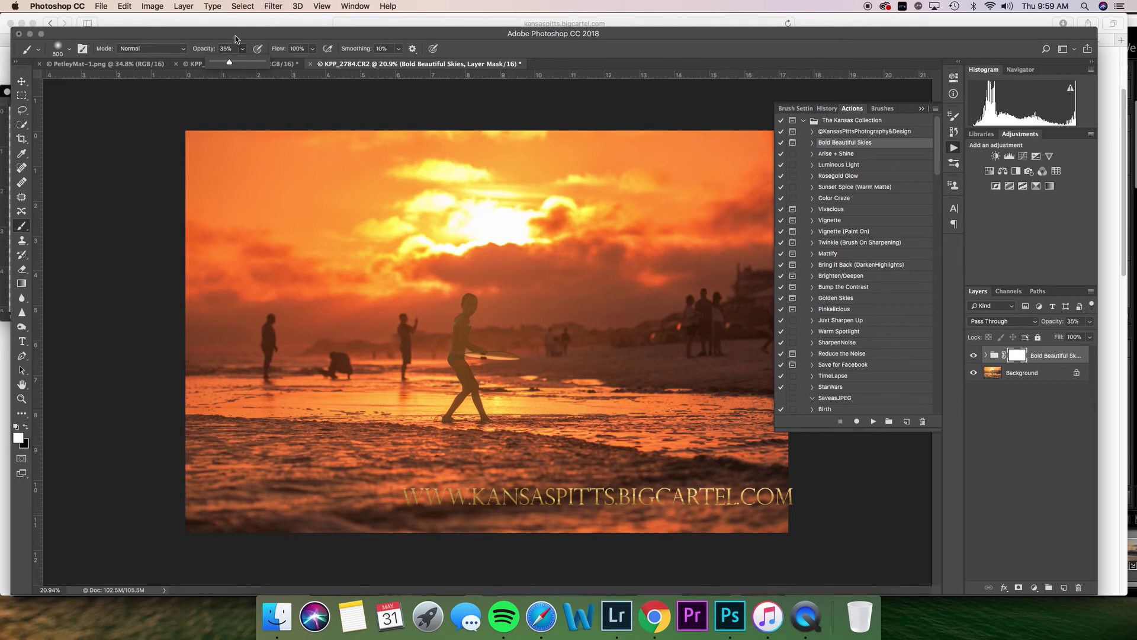
Paint black over the boy on the Bold Beautiful Skies mask with a size 1400, 35% opacity brush, and set the group's opacity to 22%.
{"action": "left_click", "coordinate": [69, 48]}
{"action": "left_click_drag", "start_coordinate": [138, 85], "coordinate": [148, 83]}
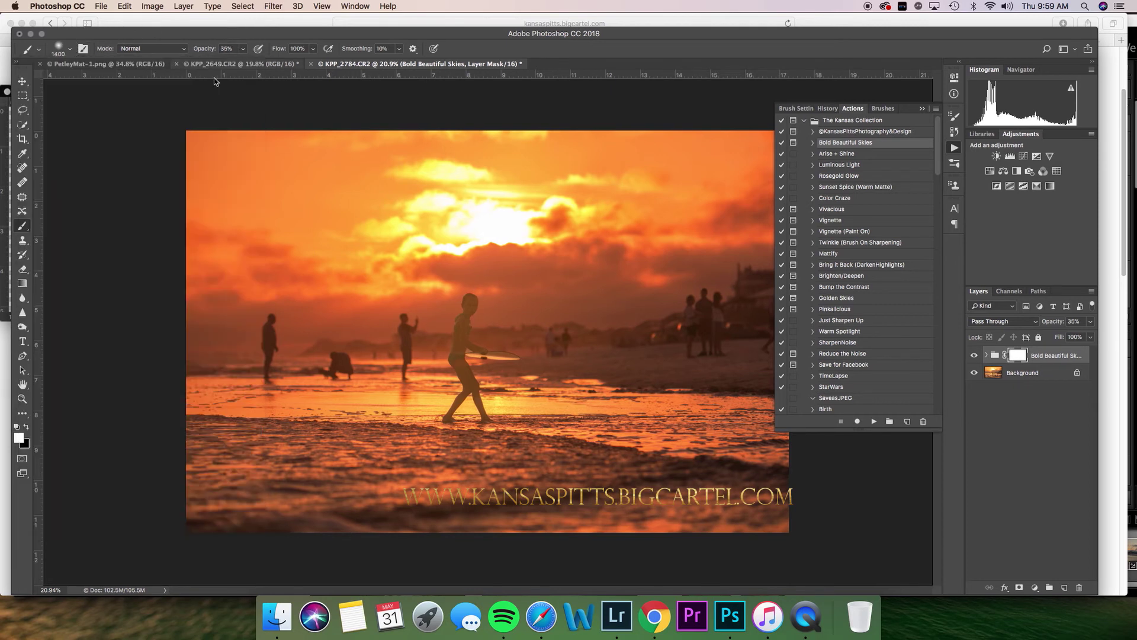
{"action": "key", "text": "Return"}
{"action": "key", "text": "x"}
{"action": "mouse_move", "coordinate": [466, 343]}
{"action": "left_mouse_down"}
{"action": "mouse_move", "coordinate": [508, 330]}
{"action": "mouse_move", "coordinate": [522, 439]}
{"action": "mouse_move", "coordinate": [491, 462]}
{"action": "mouse_move", "coordinate": [474, 340]}
{"action": "left_mouse_up"}
{"action": "left_click", "coordinate": [1091, 321]}
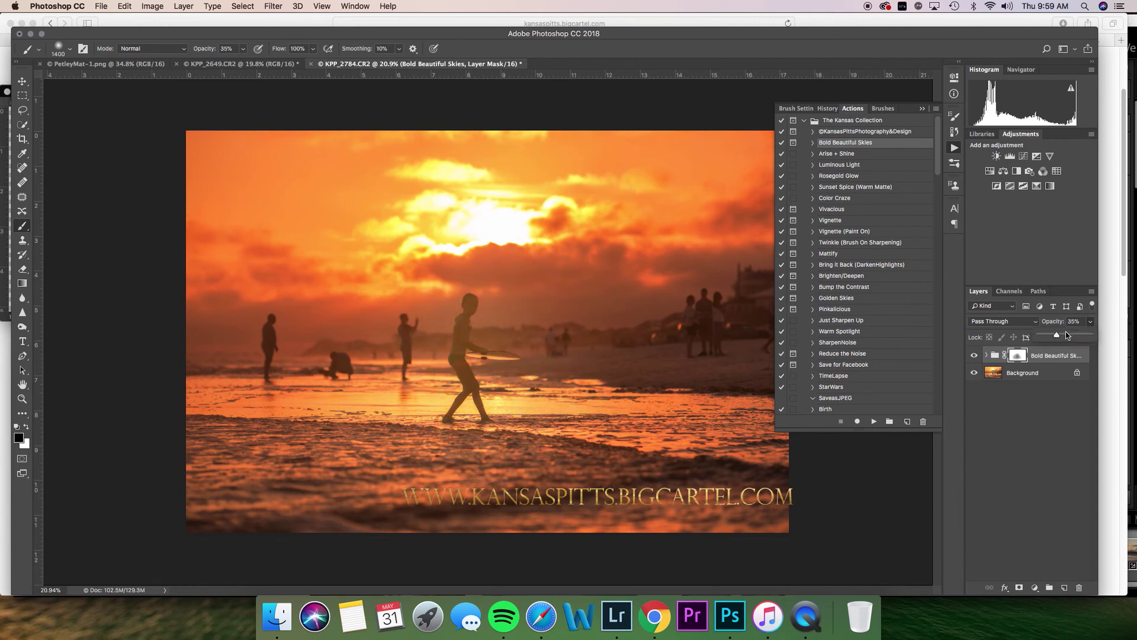
{"action": "left_click_drag", "start_coordinate": [1068, 336], "coordinate": [1049, 336]}
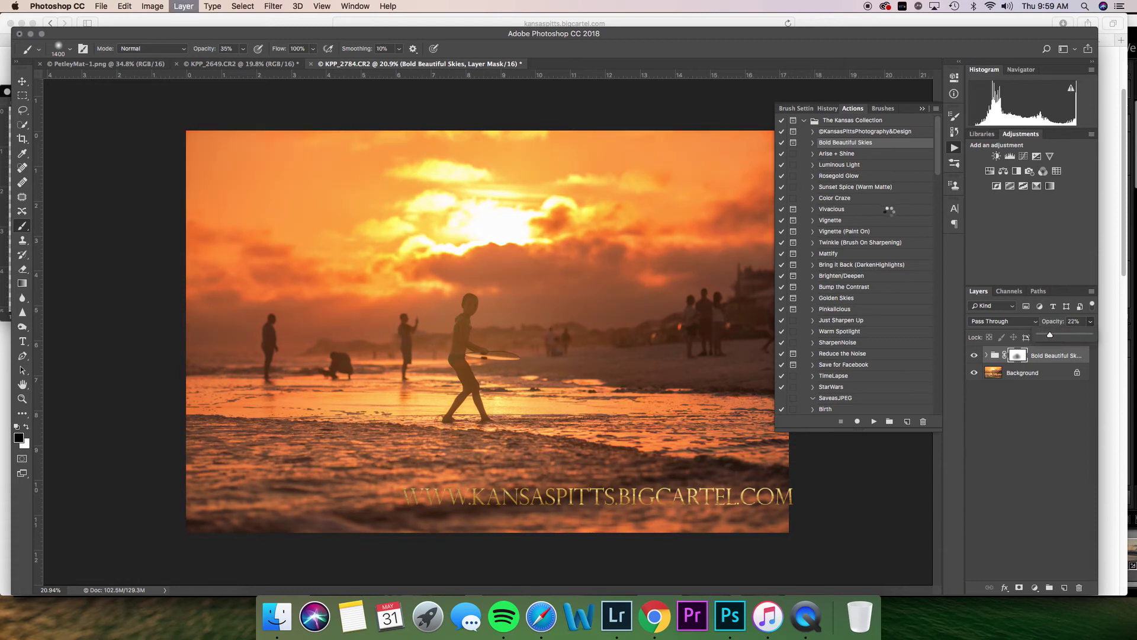
Run the Arise + Shine action and merge the visible layers.
{"action": "left_click", "coordinate": [861, 153]}
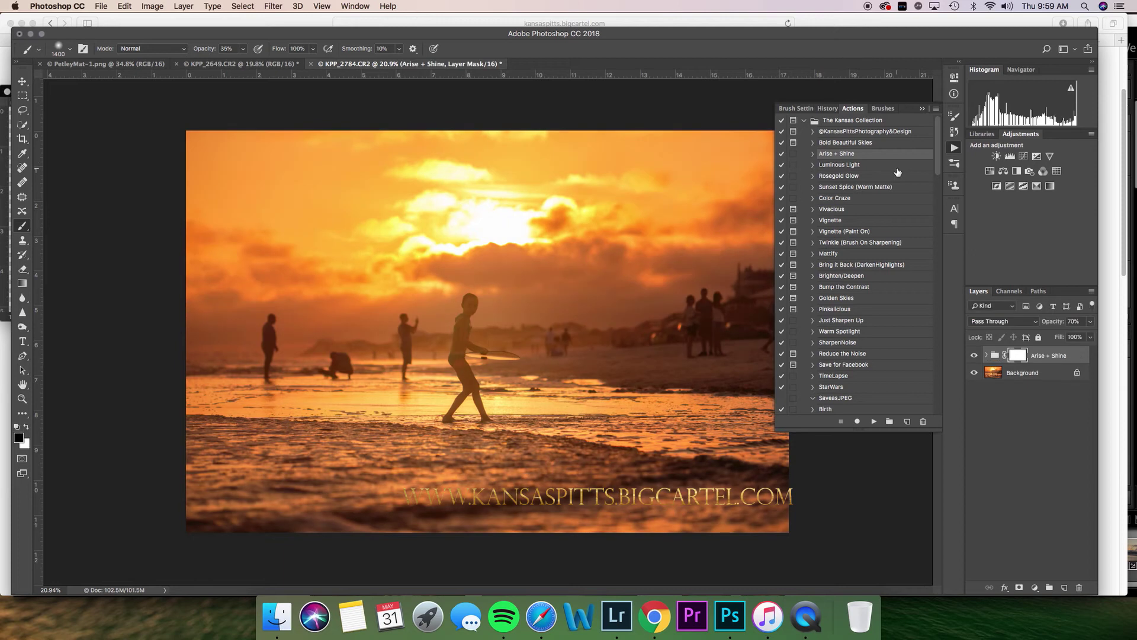
{"action": "key", "text": "super+shift+e"}
Add a Color Balance adjustment with midtones at +5 cyan-red, -3 magenta-green and +3 yellow-blue.
{"action": "left_click", "coordinate": [1003, 172]}
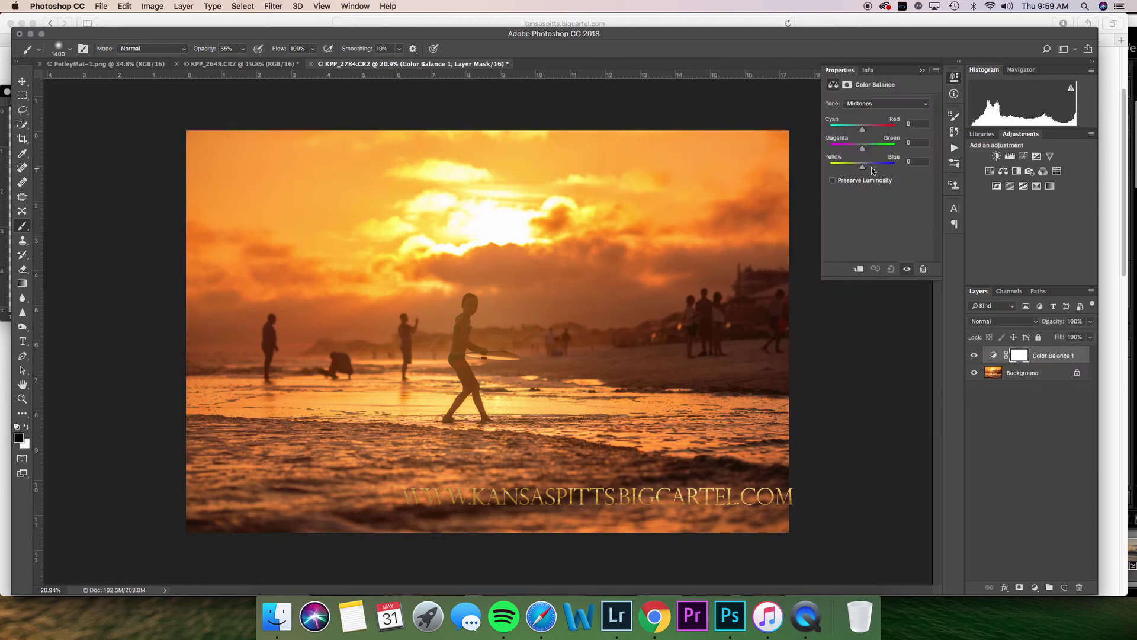
{"action": "left_click_drag", "start_coordinate": [862, 167], "coordinate": [864, 168]}
{"action": "left_click_drag", "start_coordinate": [864, 134], "coordinate": [861, 148]}
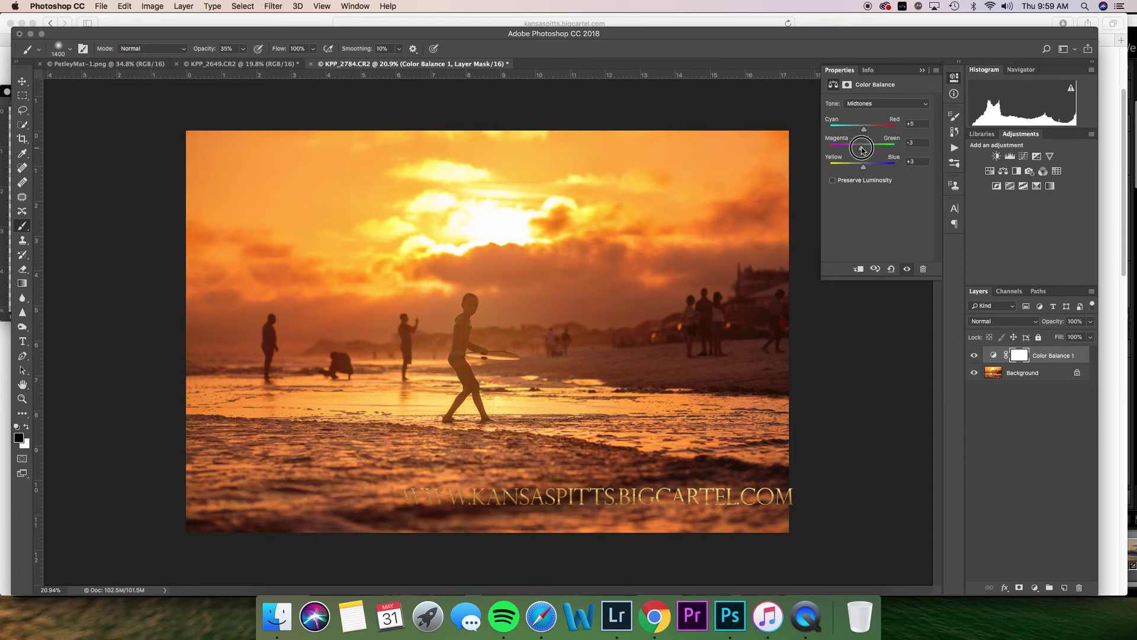
Compare the Color Balance layer by toggling visibility, lower its opacity, and merge it into the background.
{"action": "left_click", "coordinate": [974, 356]}
{"action": "left_click", "coordinate": [974, 355]}
{"action": "left_click_drag", "start_coordinate": [1091, 323], "coordinate": [1068, 335]}
{"action": "key", "text": "super+e"}
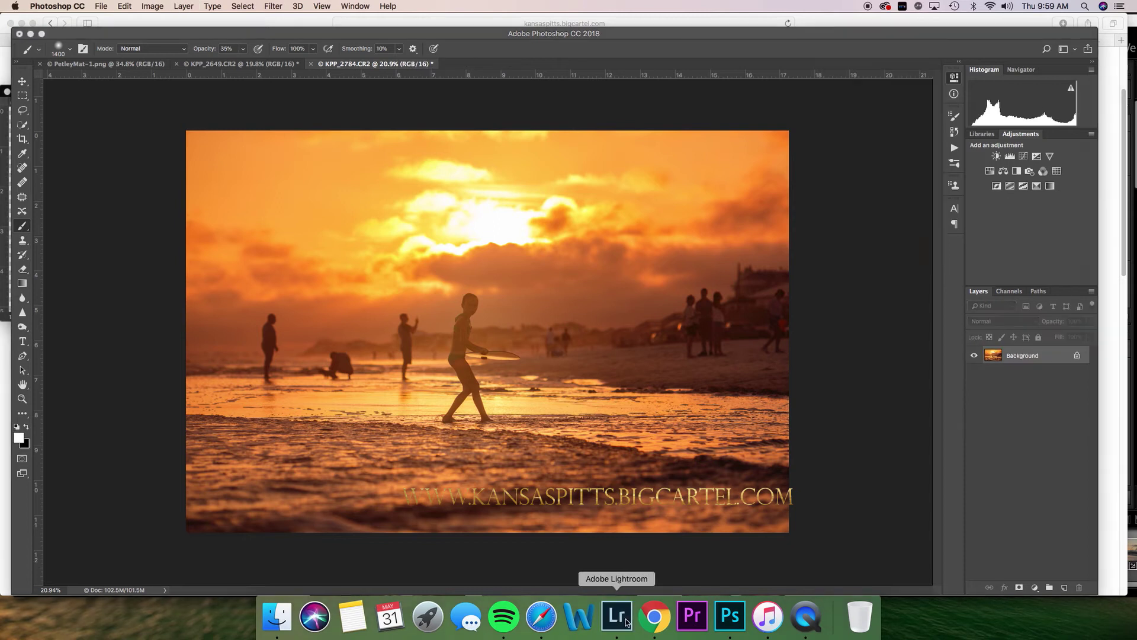
Switch to Lightroom, reset KPP_2784.CR2 to view the unedited photo, undo the reset, and return to Photoshop.
{"action": "left_click", "coordinate": [626, 622]}
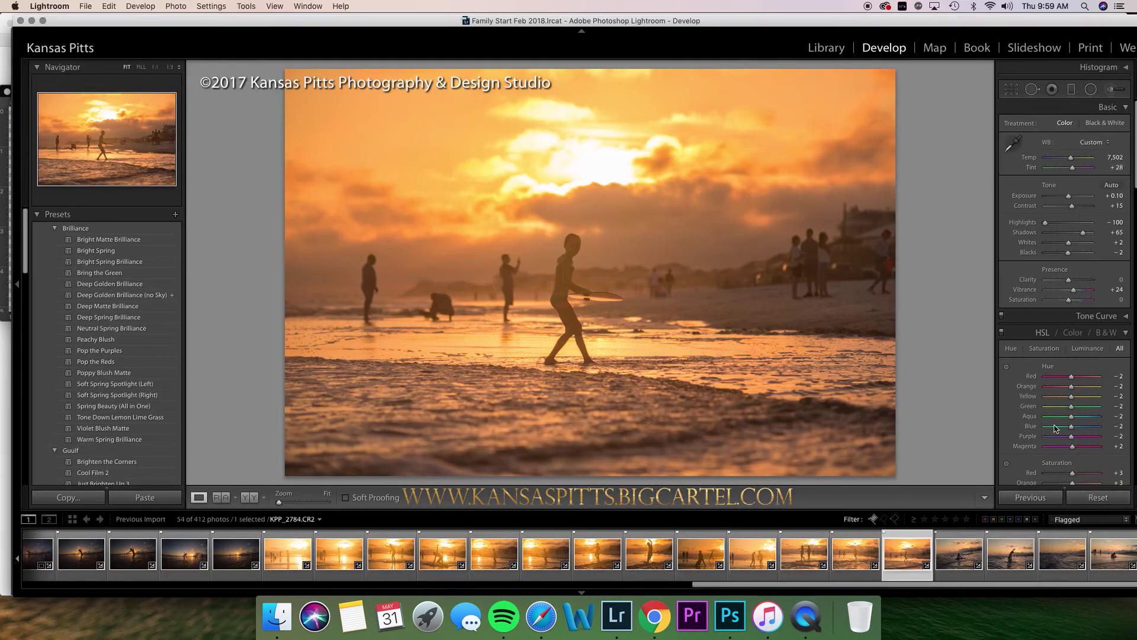
{"action": "left_click", "coordinate": [1096, 499]}
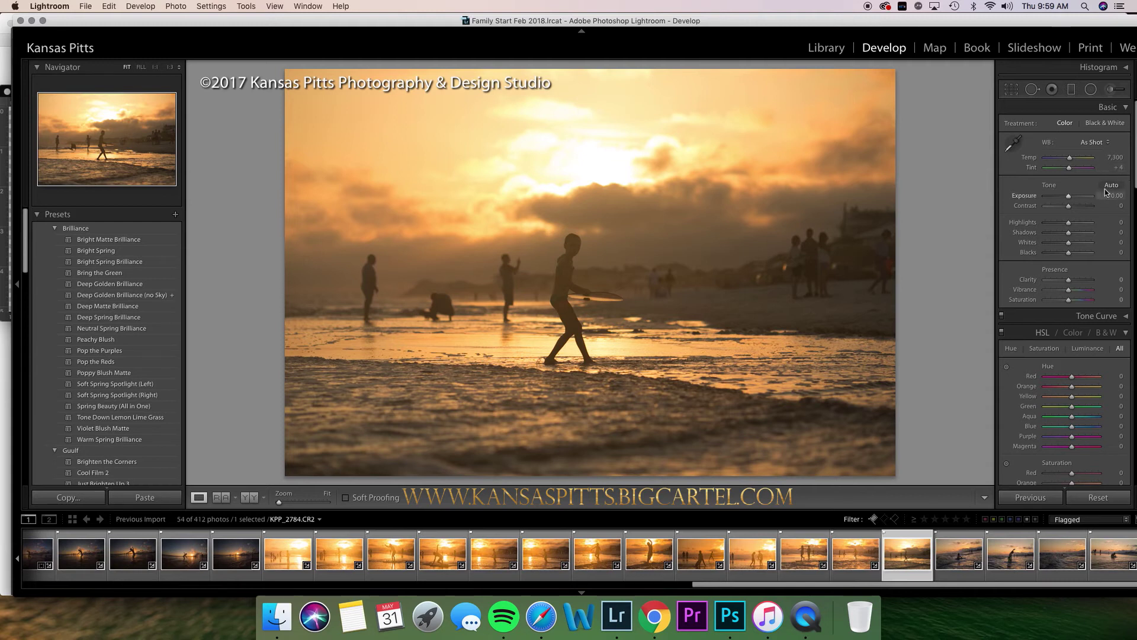
{"action": "key", "text": "super+z"}
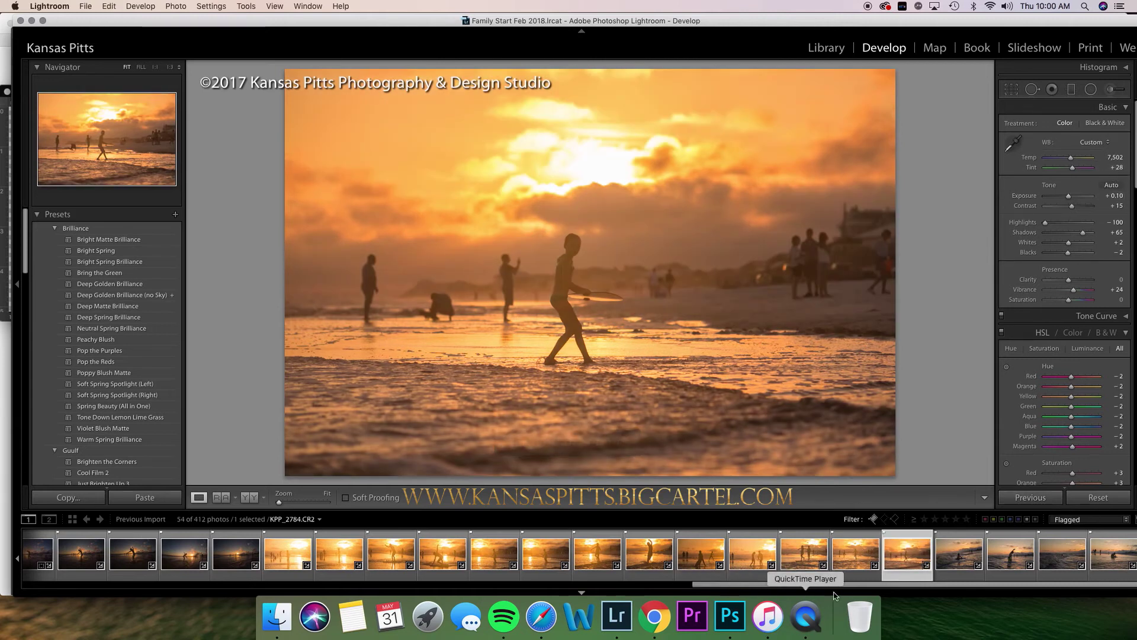
{"action": "left_click", "coordinate": [736, 619]}
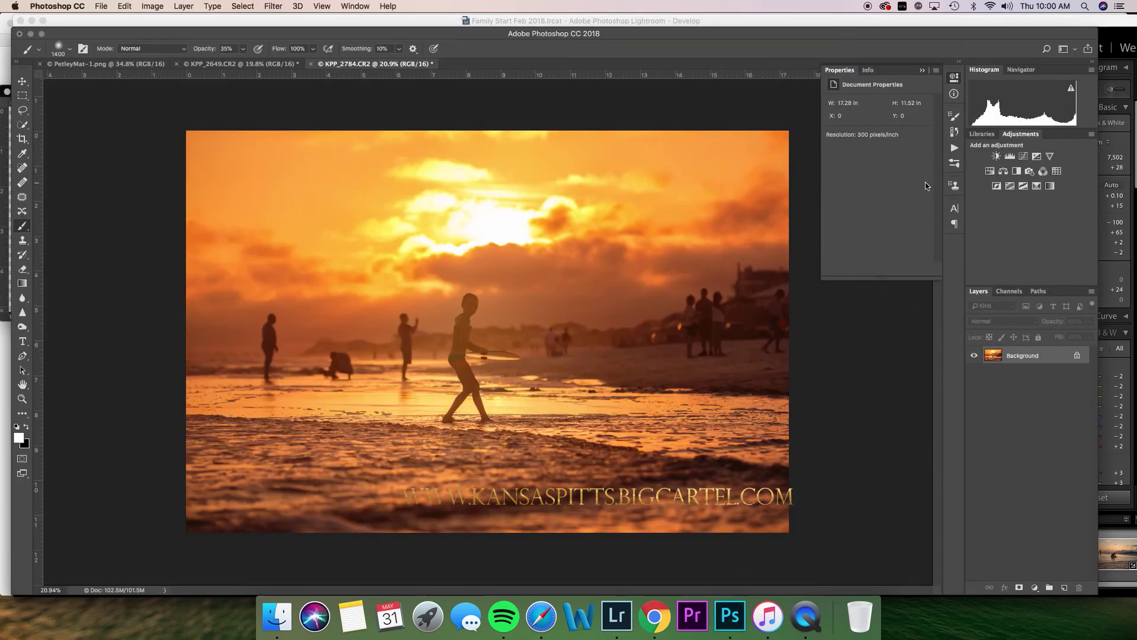
Run the SharpenNoise action from The Kansas Collection on KPP_2784.CR2.
{"action": "left_click", "coordinate": [956, 150]}
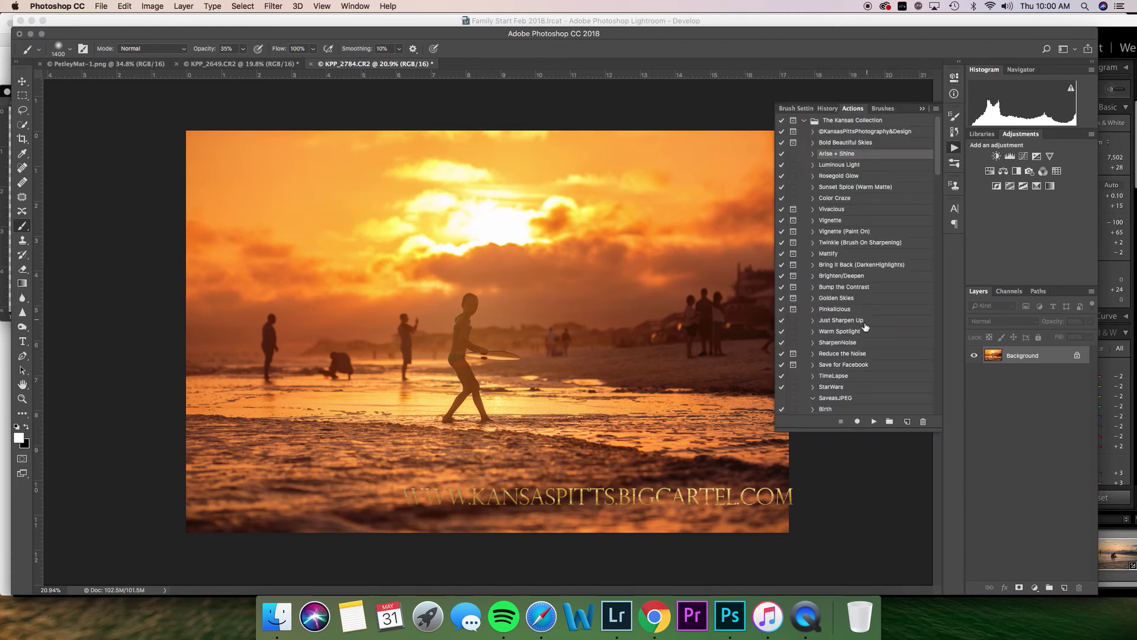
{"action": "left_click", "coordinate": [857, 343]}
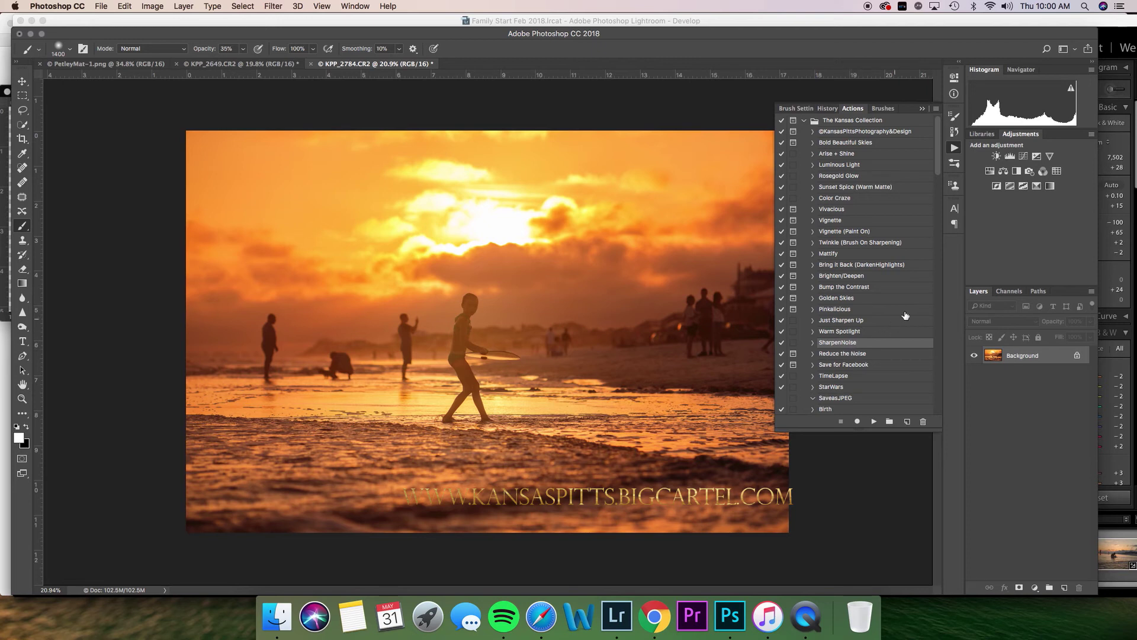
Add an Exposure adjustment with gamma correction 0.95 and offset +0.0116, and compare it by toggling its visibility.
{"action": "left_click", "coordinate": [1037, 157]}
{"action": "left_click", "coordinate": [878, 174]}
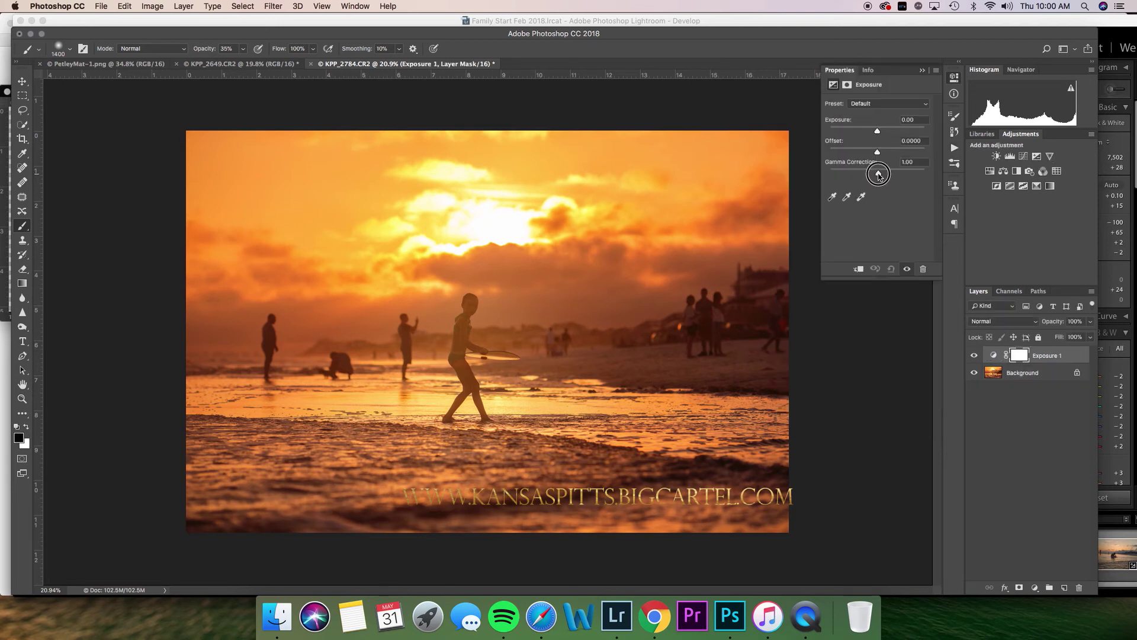
{"action": "left_click_drag", "start_coordinate": [878, 174], "coordinate": [880, 153]}
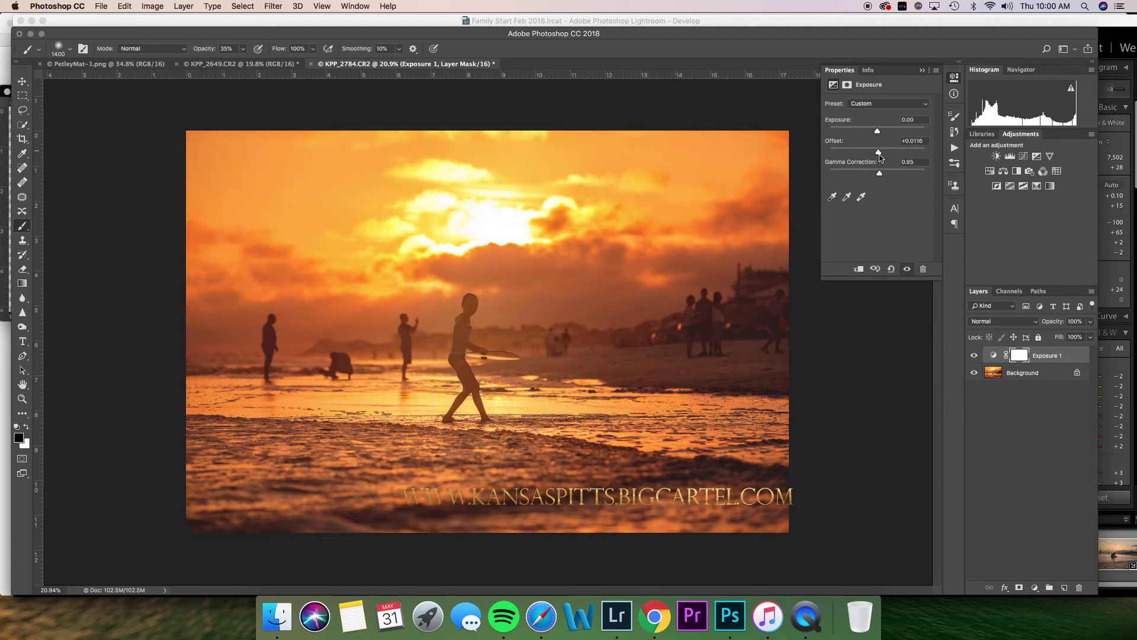
{"action": "left_click", "coordinate": [974, 355]}
{"action": "left_click", "coordinate": [974, 356]}
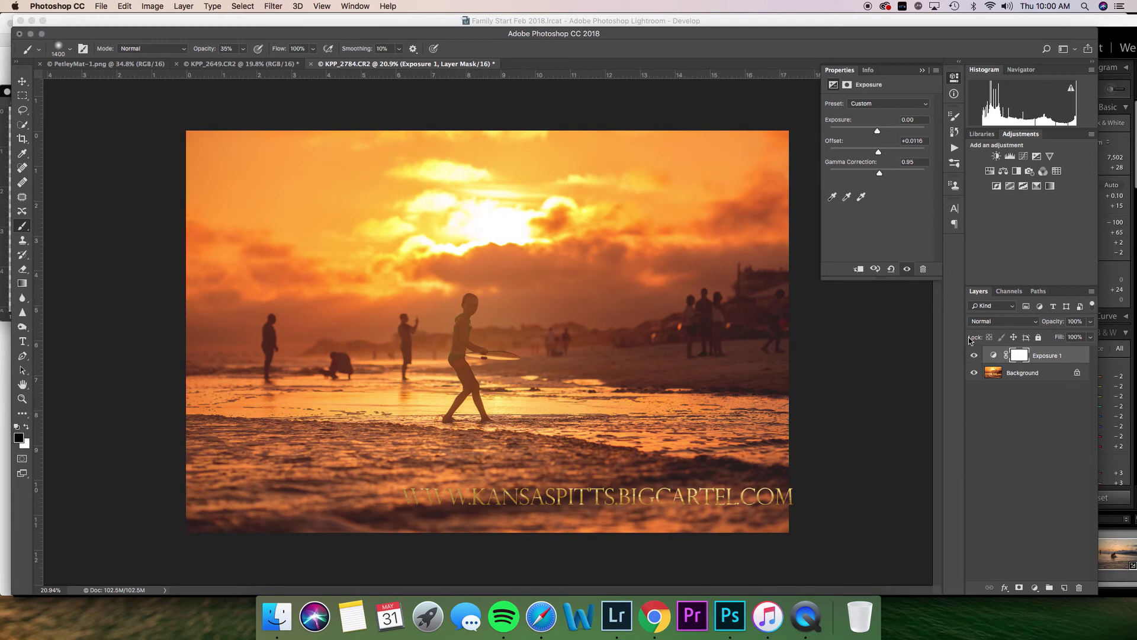
View the edited KPP_2649.CR2, reset the same photo in Lightroom to compare with the unedited version, and return to Photoshop.
{"action": "left_click", "coordinate": [954, 151]}
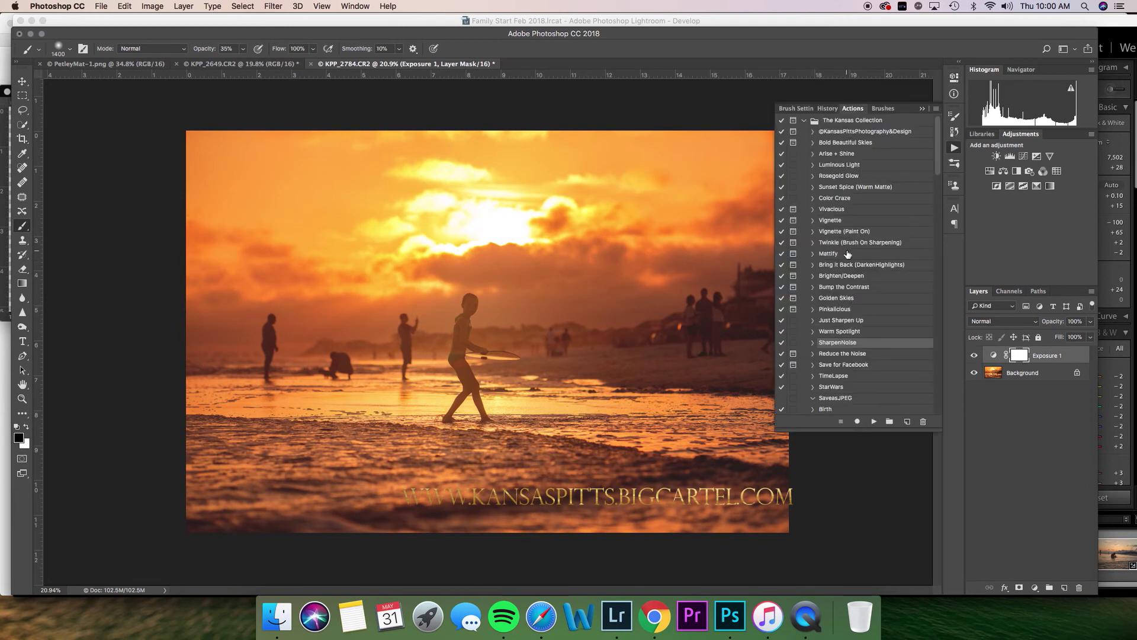
{"action": "left_click", "coordinate": [242, 63]}
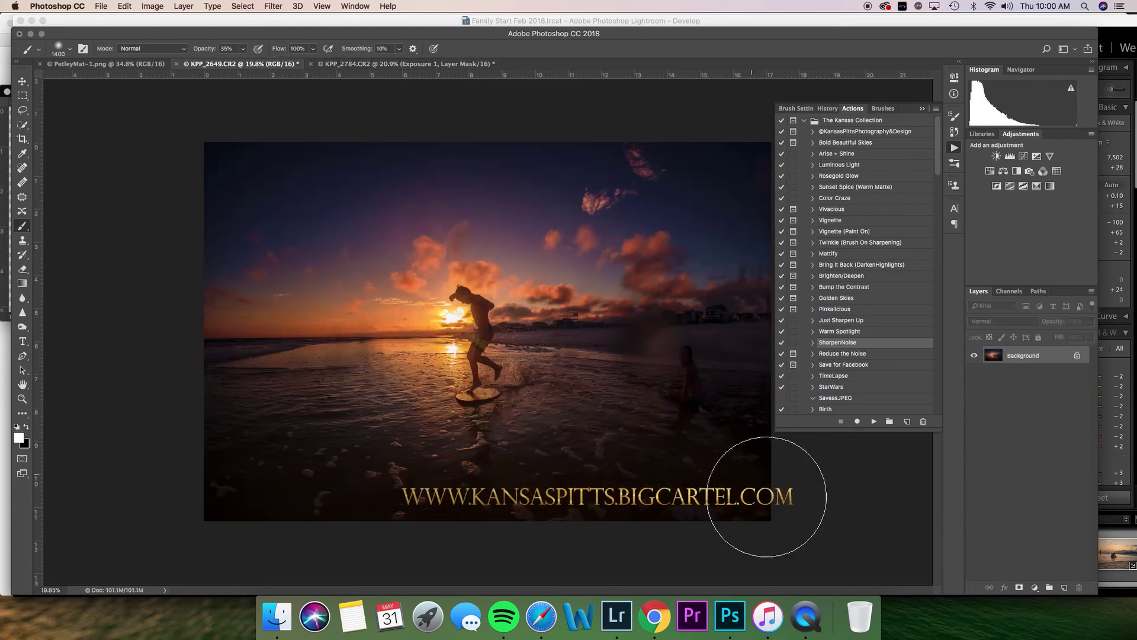
{"action": "left_click", "coordinate": [617, 615]}
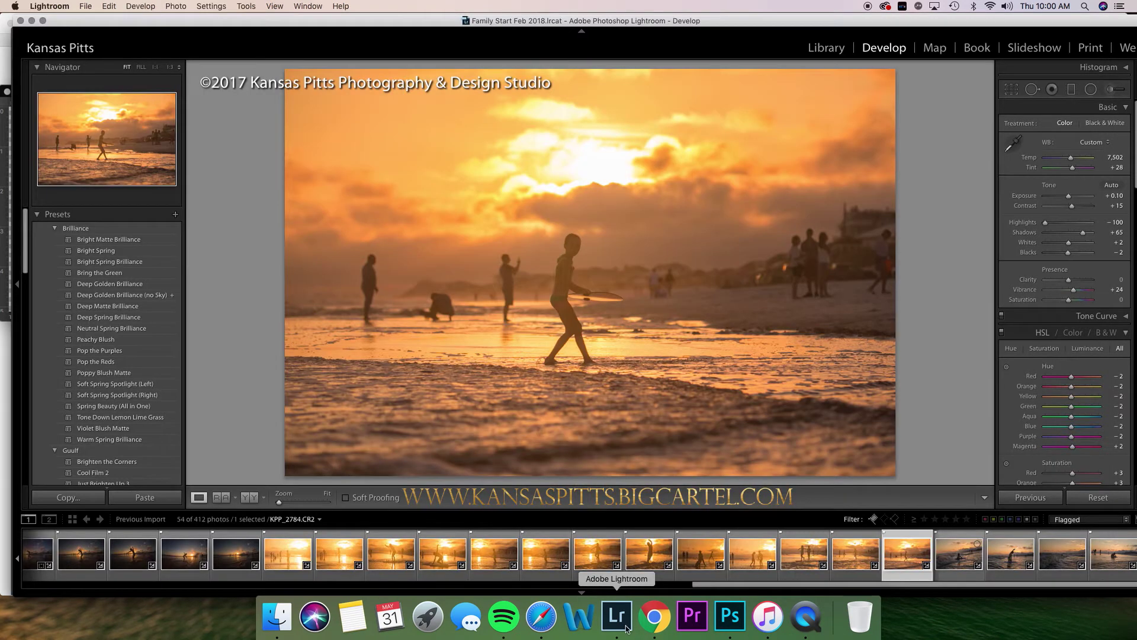
{"action": "left_click_drag", "start_coordinate": [849, 586], "coordinate": [672, 589]}
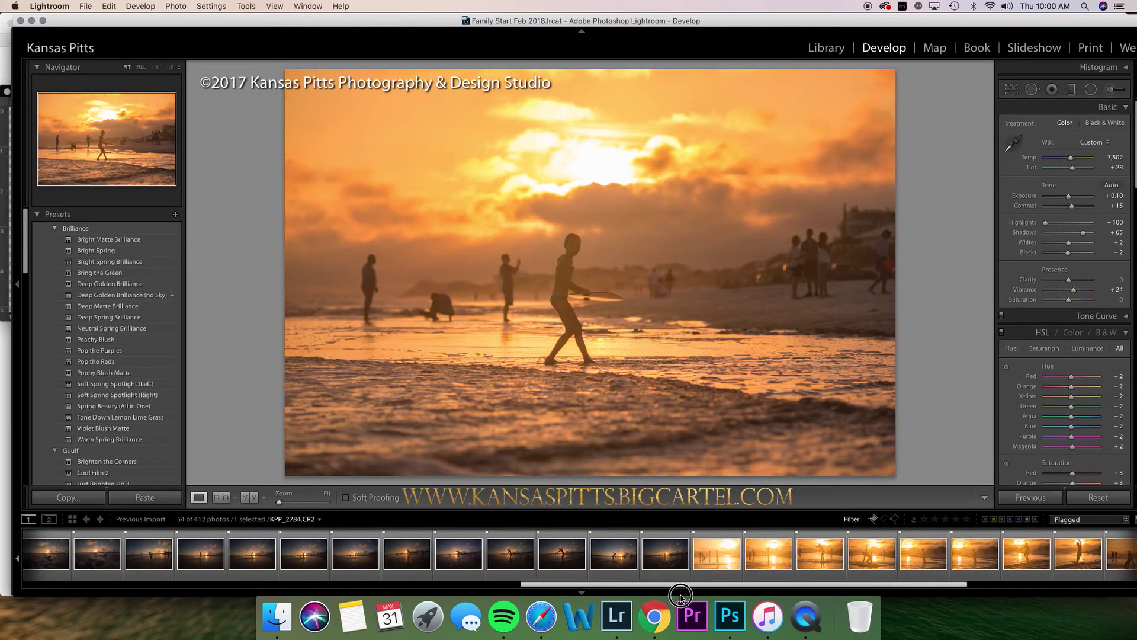
{"action": "left_click", "coordinate": [474, 576]}
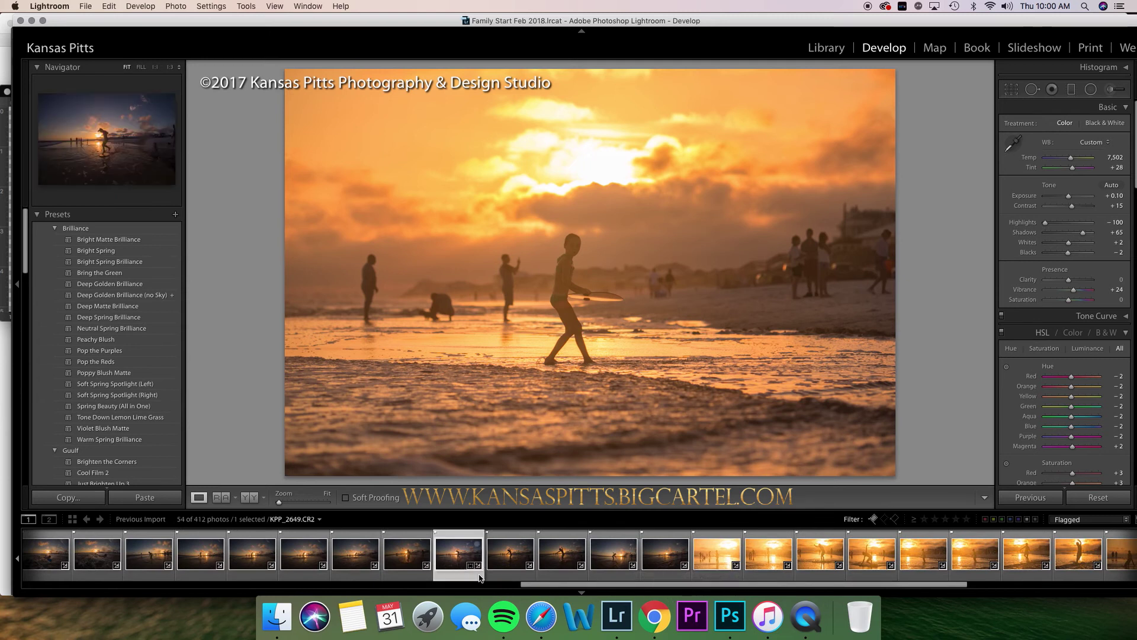
{"action": "left_click", "coordinate": [1103, 502]}
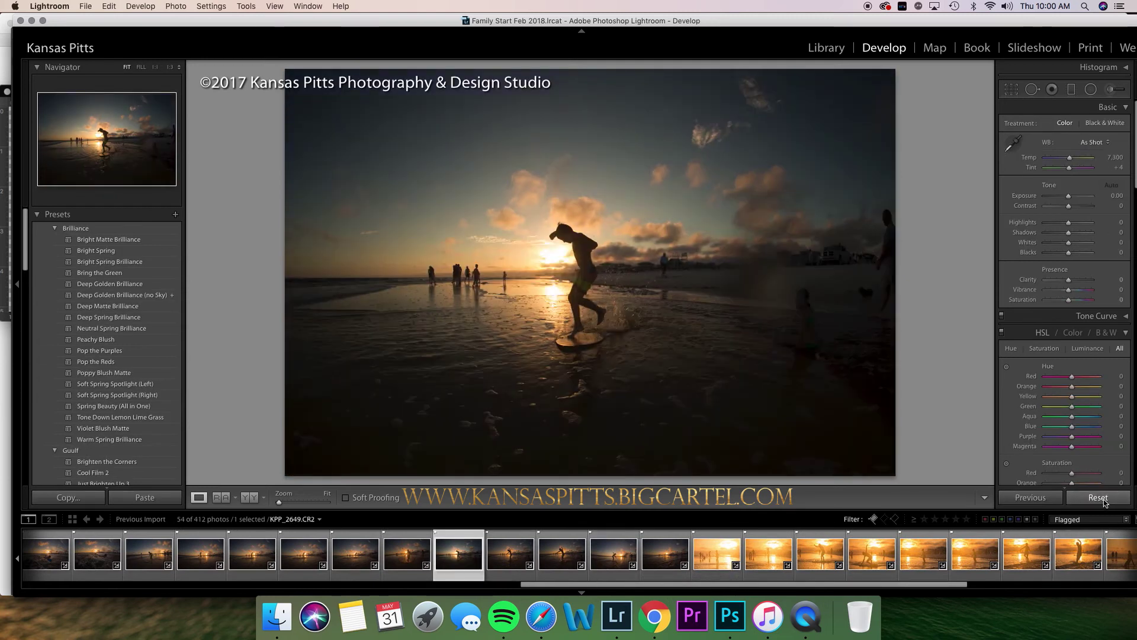
{"action": "left_click", "coordinate": [731, 616]}
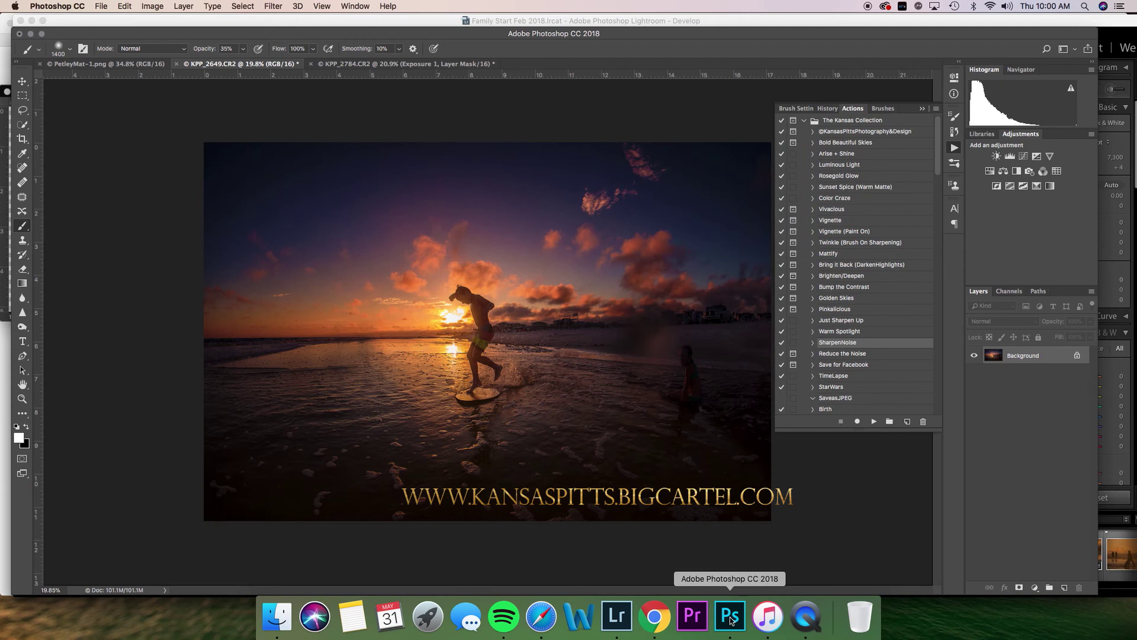
Compare the unedited KPP_2649.CR2 in Lightroom with the edited version in Photoshop, and bring up the edited KPP_2784.CR2.
{"action": "left_click", "coordinate": [616, 616]}
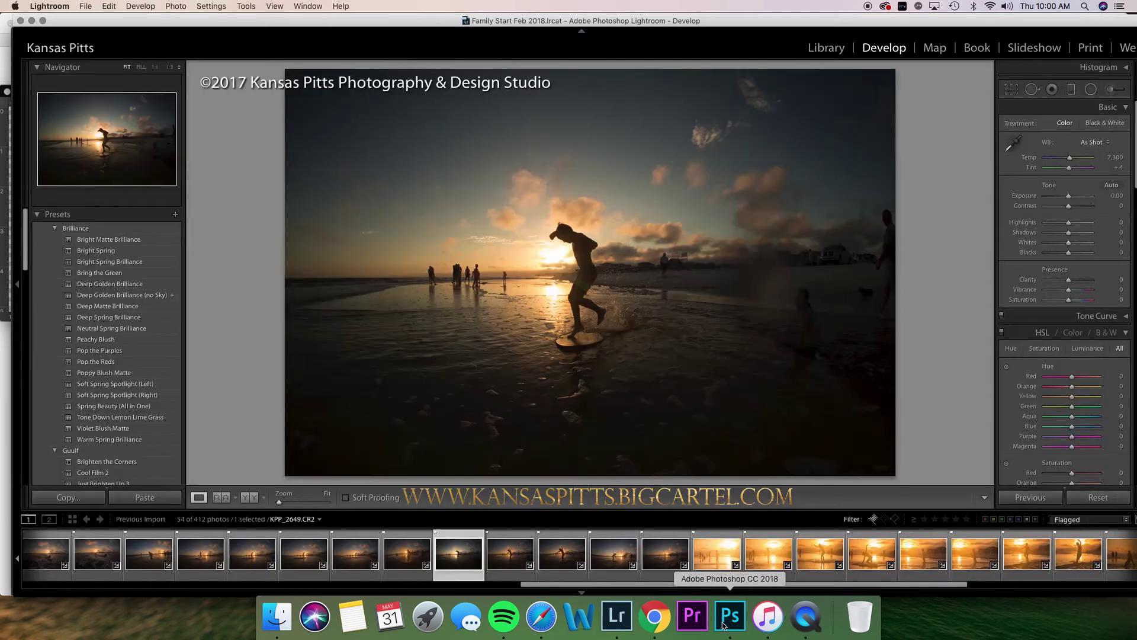
{"action": "left_click", "coordinate": [727, 622]}
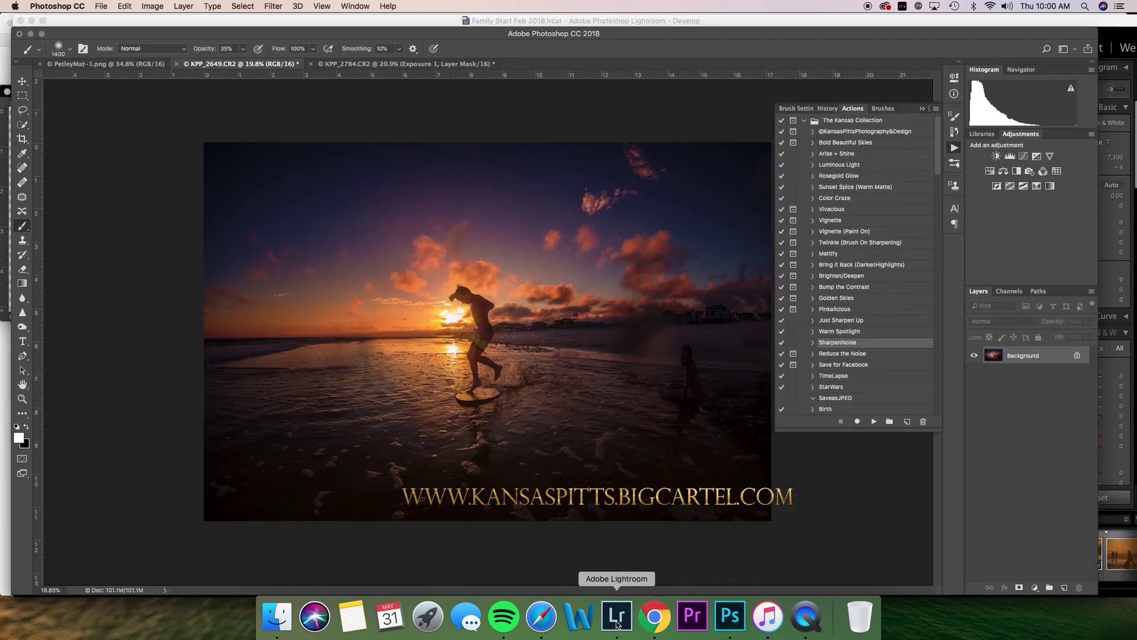
{"action": "left_click", "coordinate": [458, 64]}
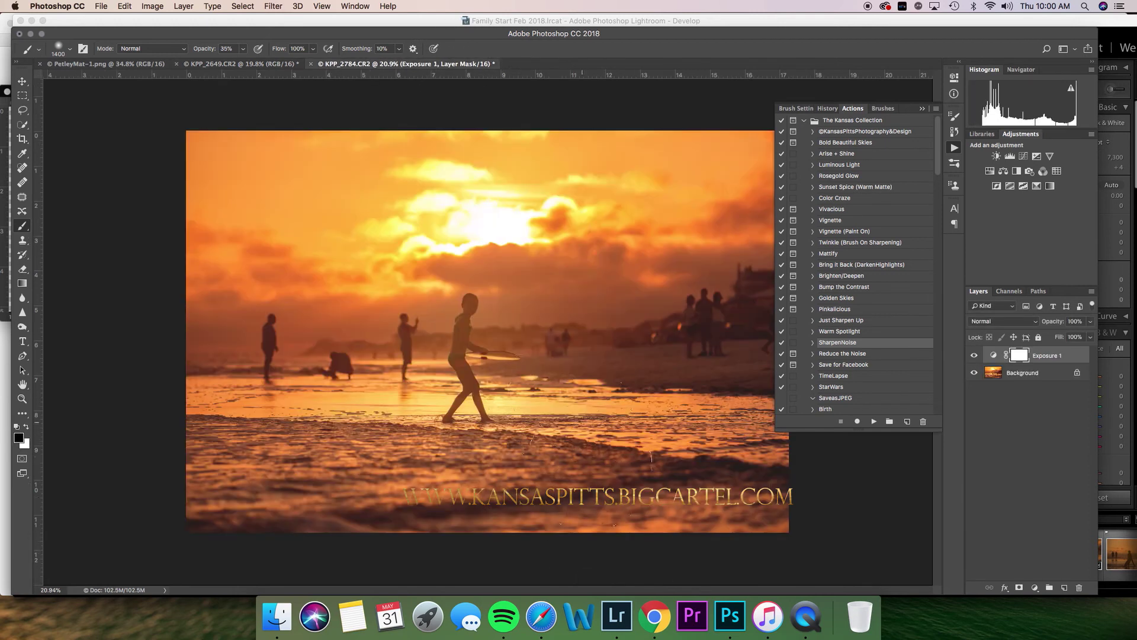
Switch to Lightroom, select KPP_2784.CR2 and reset it to its unedited state for comparison with the Photoshop version.
{"action": "left_click", "coordinate": [617, 610]}
{"action": "left_click_drag", "start_coordinate": [932, 584], "coordinate": [1134, 570]}
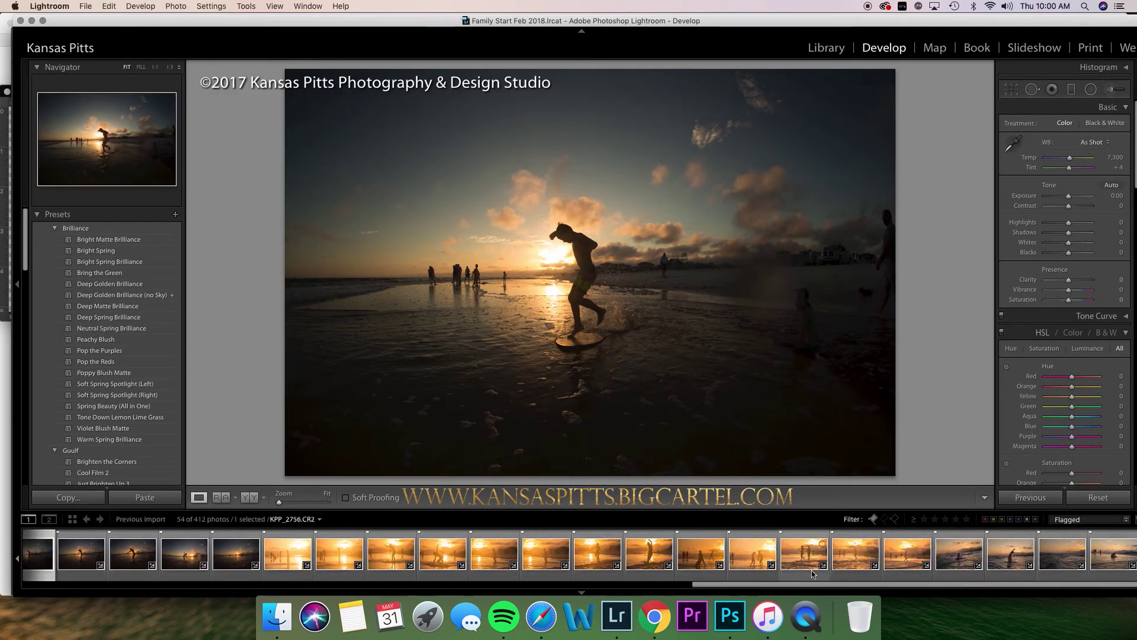
{"action": "left_click", "coordinate": [857, 576]}
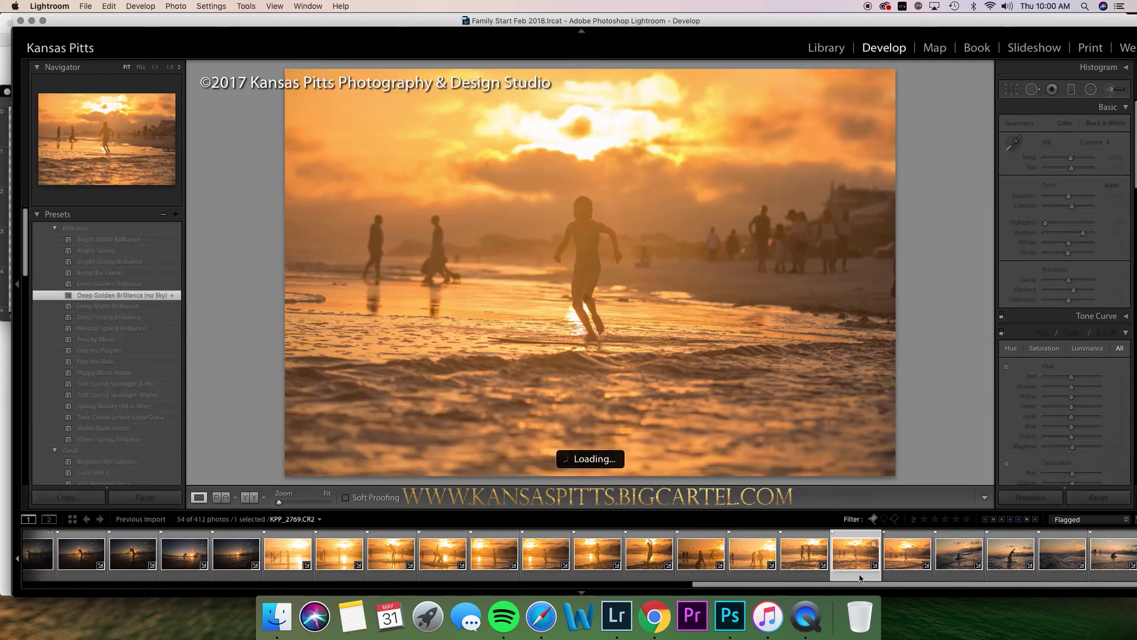
{"action": "left_click", "coordinate": [909, 574]}
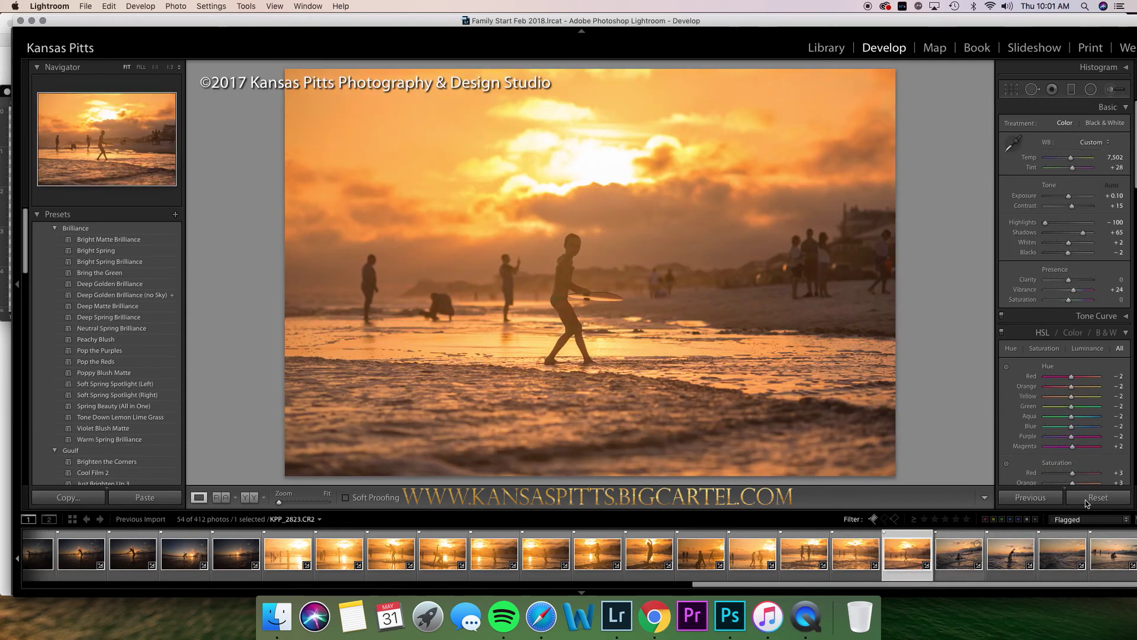
{"action": "left_click", "coordinate": [1086, 498]}
{"action": "left_click", "coordinate": [730, 616]}
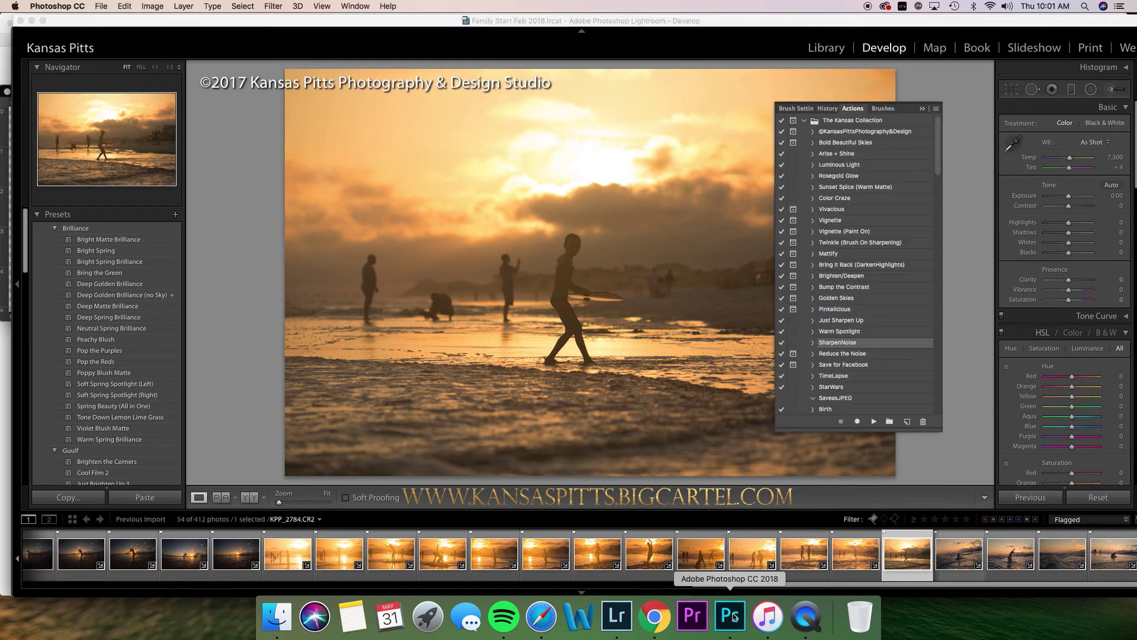
{"action": "left_click", "coordinate": [622, 622]}
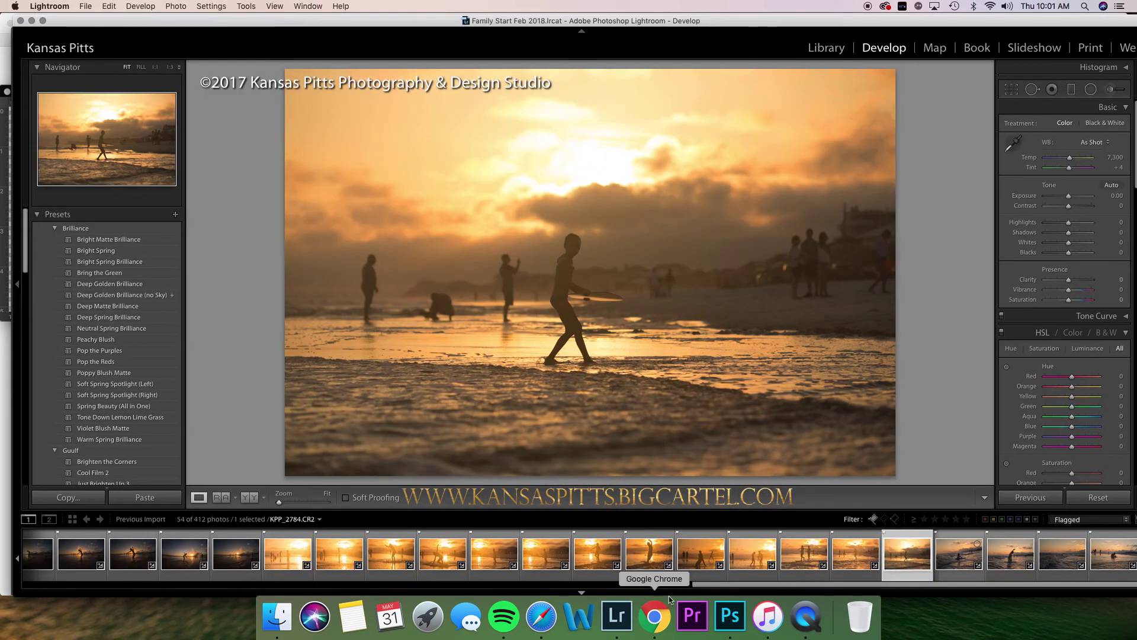
Switch to Safari, read through the Summer Love Sky Overlays and Element Bundle product page, and return to the store's home page.
{"action": "left_click", "coordinate": [541, 616]}
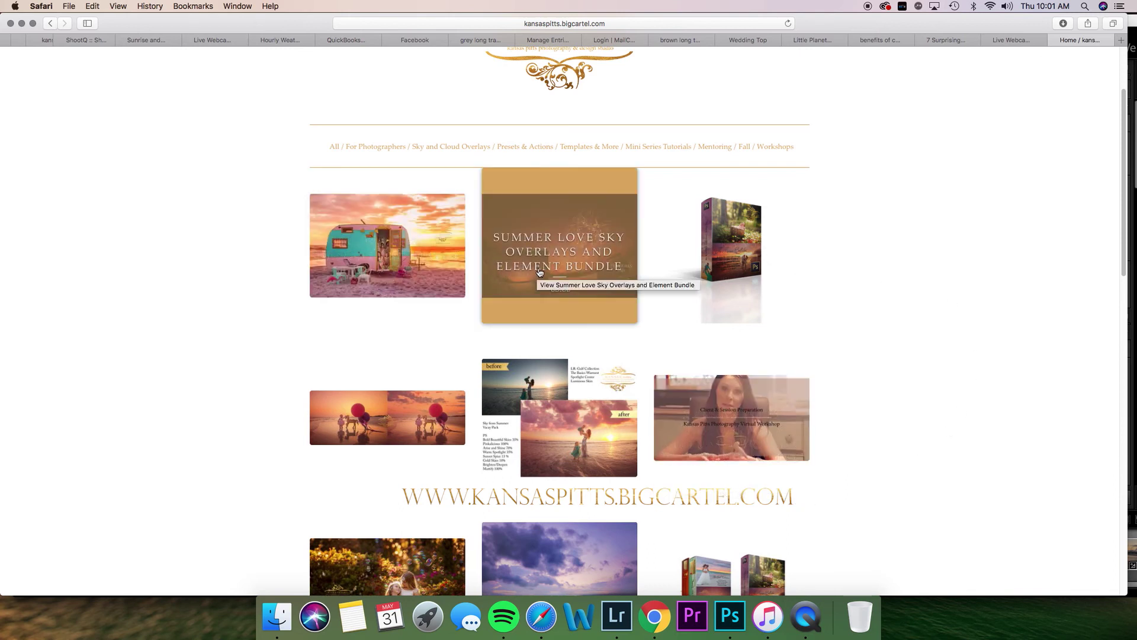
{"action": "left_click", "coordinate": [568, 277]}
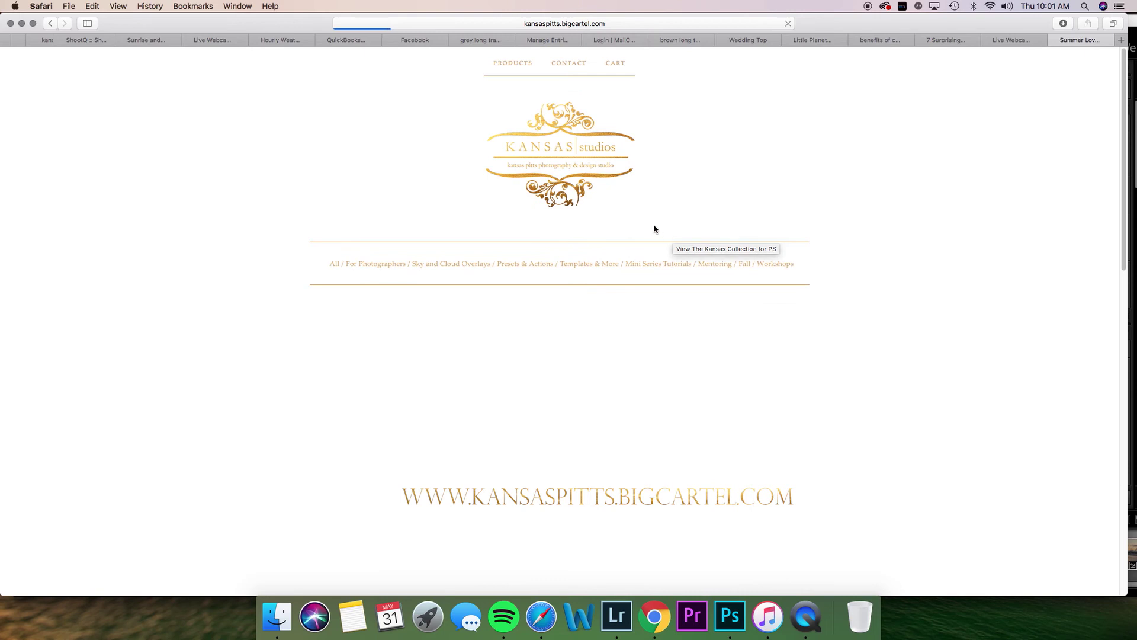
{"action": "scroll", "coordinate": [1104, 177], "scroll_direction": "down", "scroll_amount": 10}
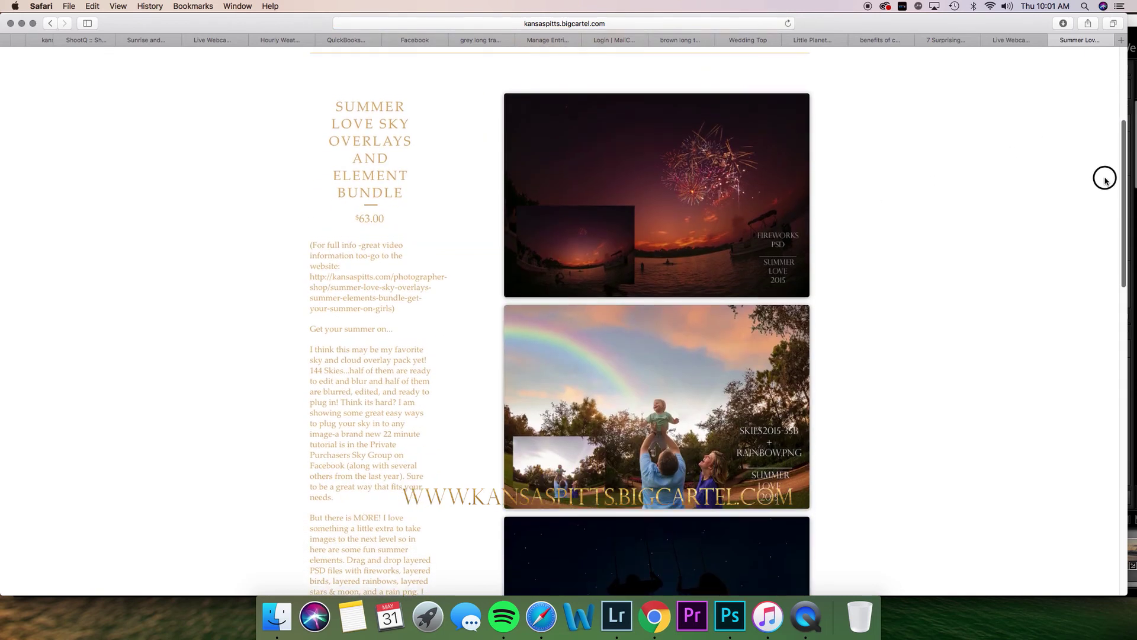
{"action": "scroll", "coordinate": [1074, 259], "scroll_direction": "down", "scroll_amount": 3}
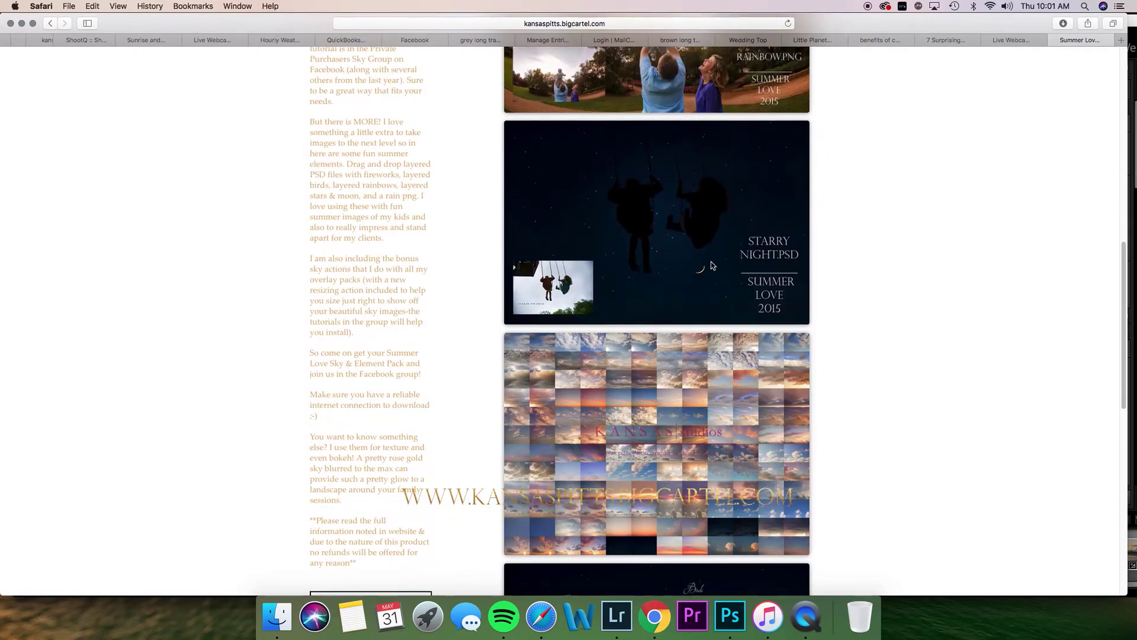
{"action": "left_click_drag", "start_coordinate": [1124, 258], "coordinate": [1100, 361]}
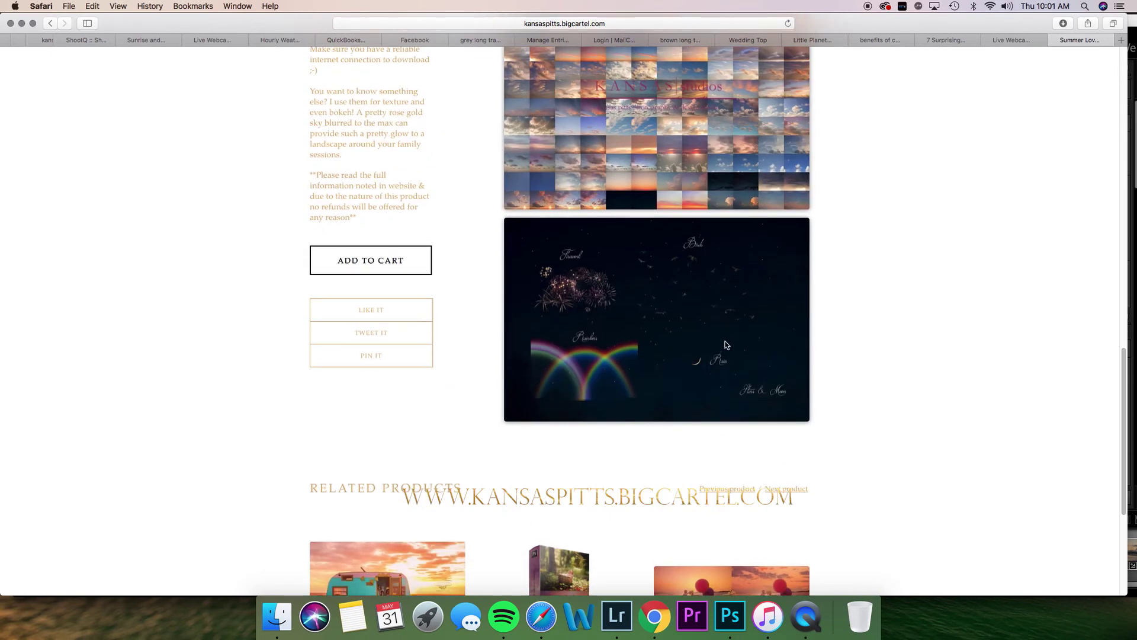
{"action": "left_click", "coordinate": [53, 24]}
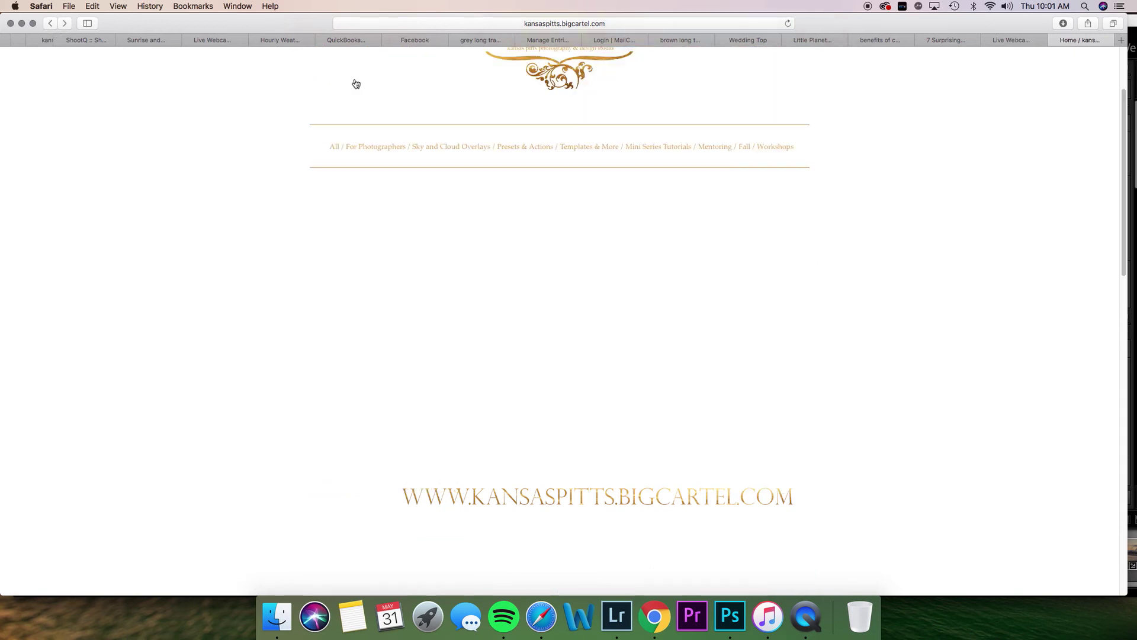
Examine the Photoshop actions, Lightroom presets and collection bundles offered on the store's home page.
{"action": "mouse_move", "coordinate": [592, 255]}
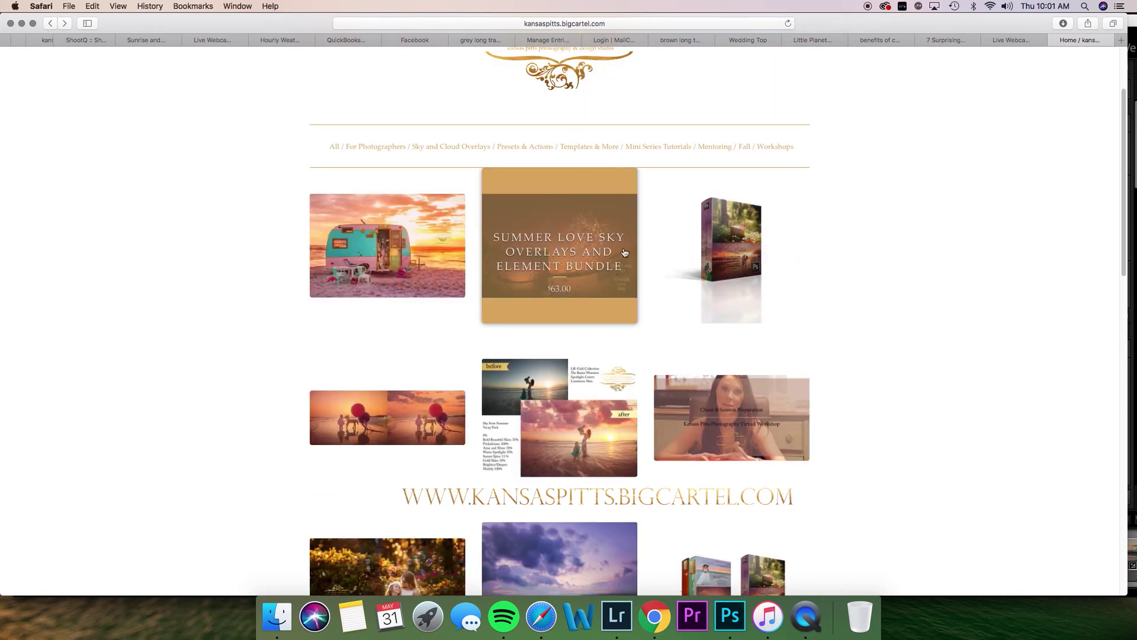
{"action": "mouse_move", "coordinate": [402, 427]}
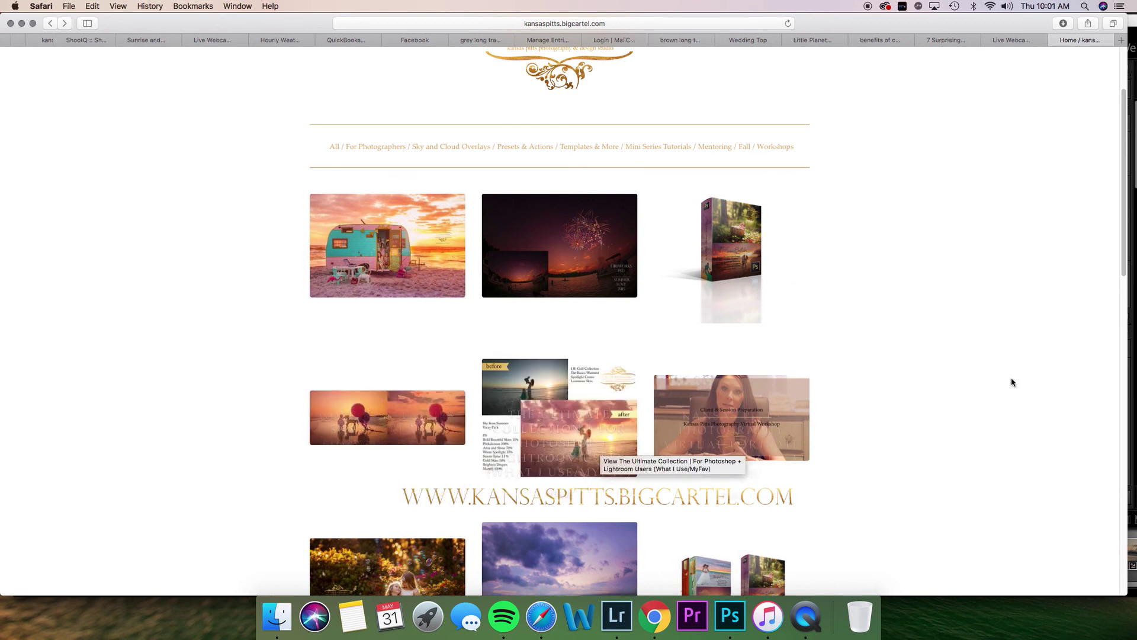
{"action": "left_click_drag", "start_coordinate": [1120, 266], "coordinate": [1095, 339]}
{"action": "mouse_move", "coordinate": [364, 385]}
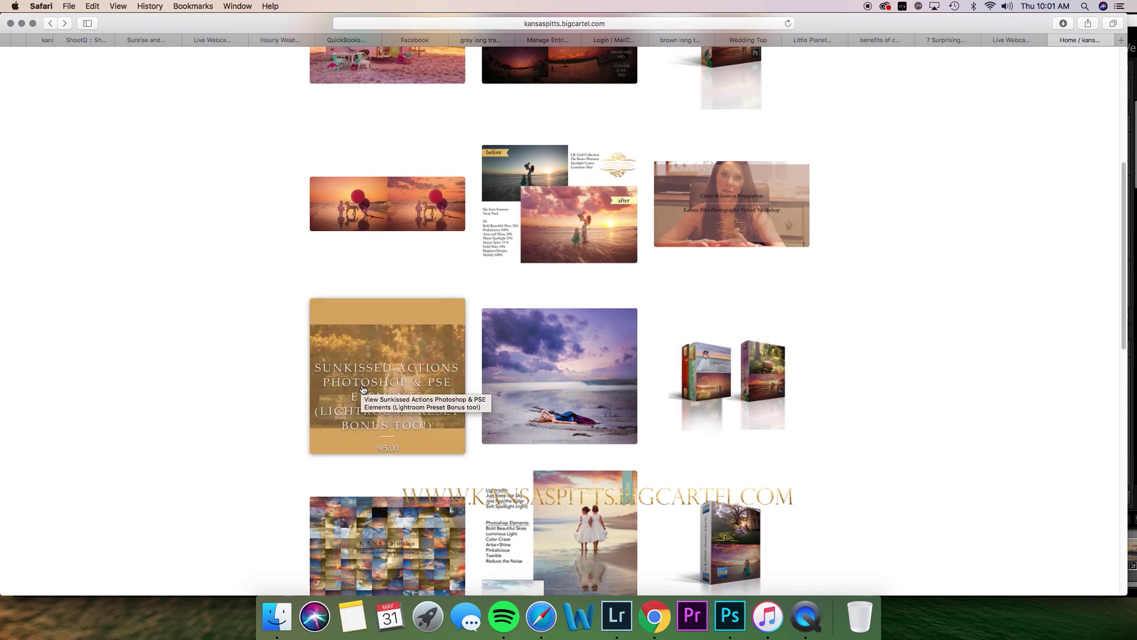
{"action": "mouse_move", "coordinate": [732, 75]}
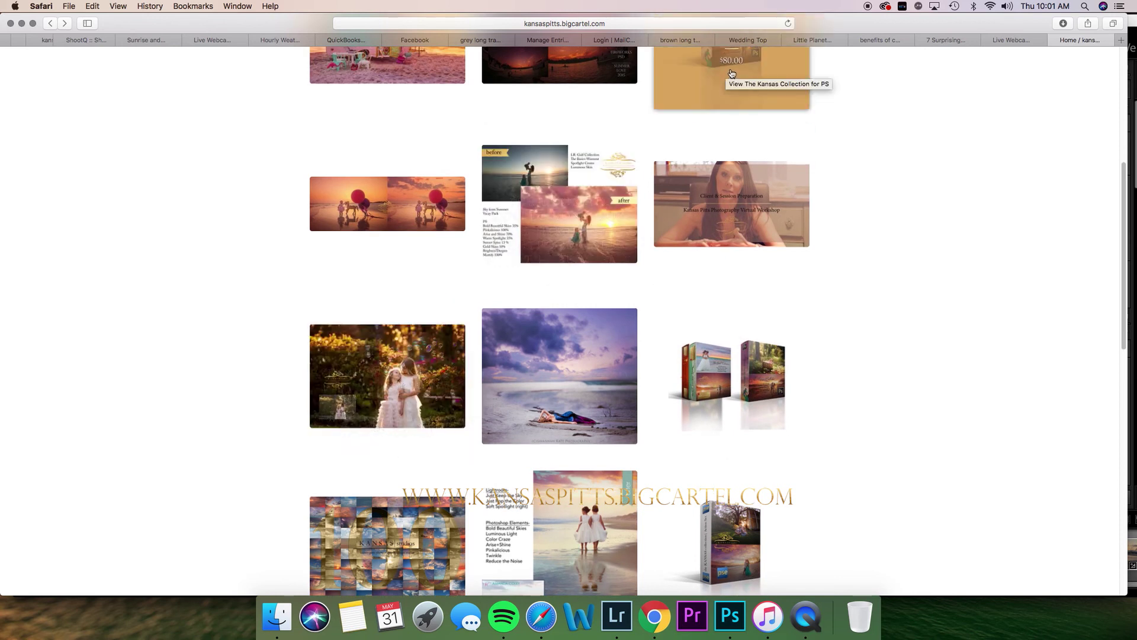
{"action": "mouse_move", "coordinate": [773, 349]}
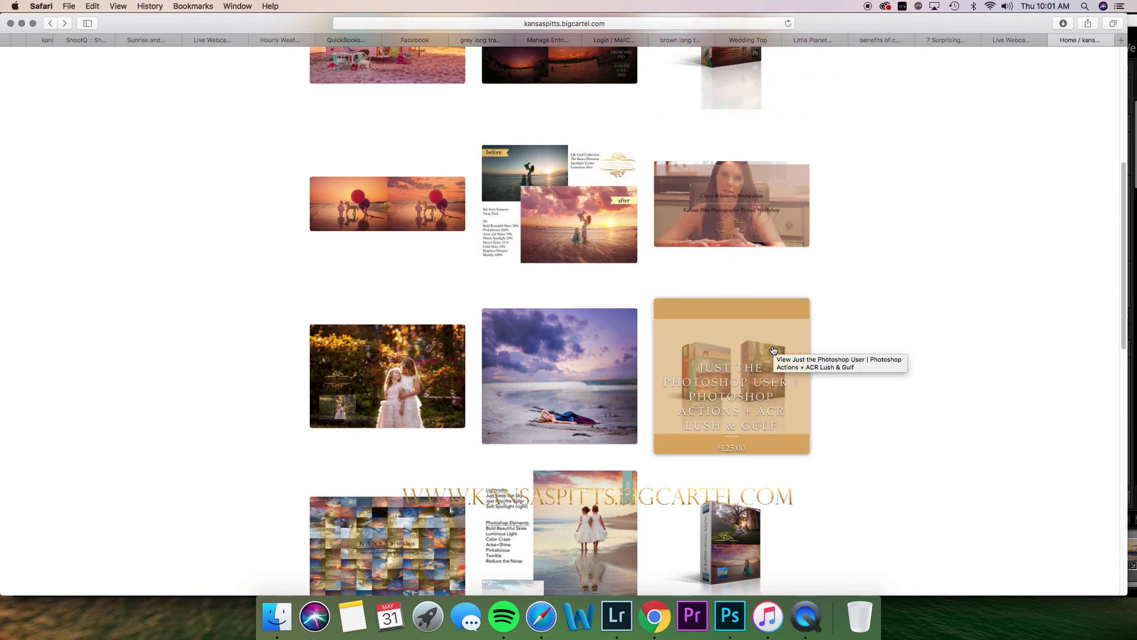
{"action": "mouse_move", "coordinate": [750, 541]}
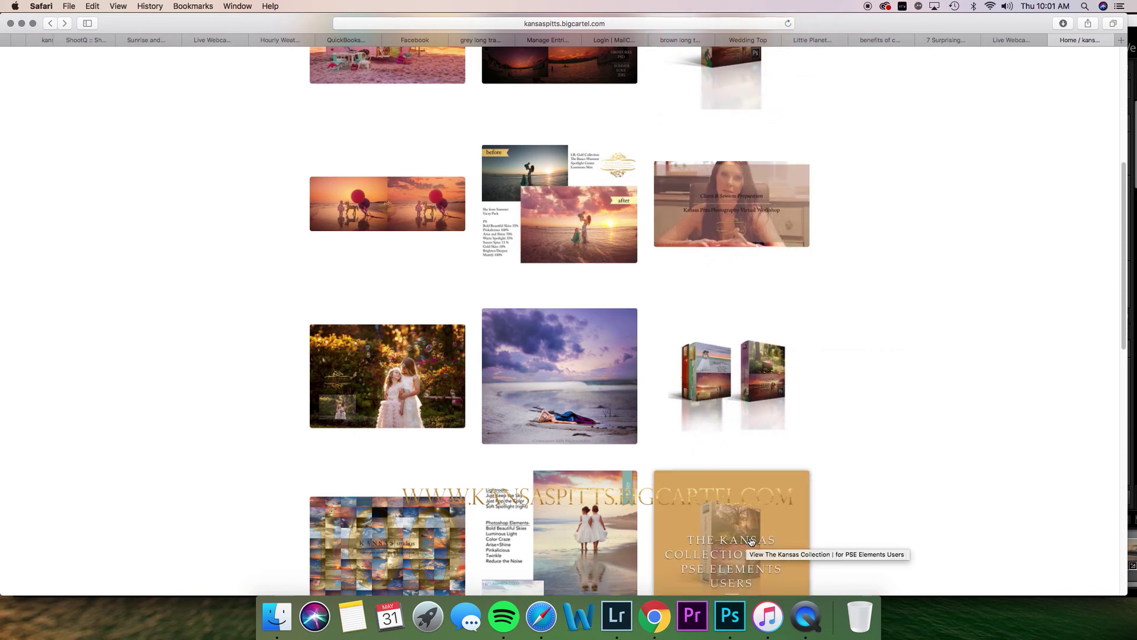
{"action": "mouse_move", "coordinate": [554, 229]}
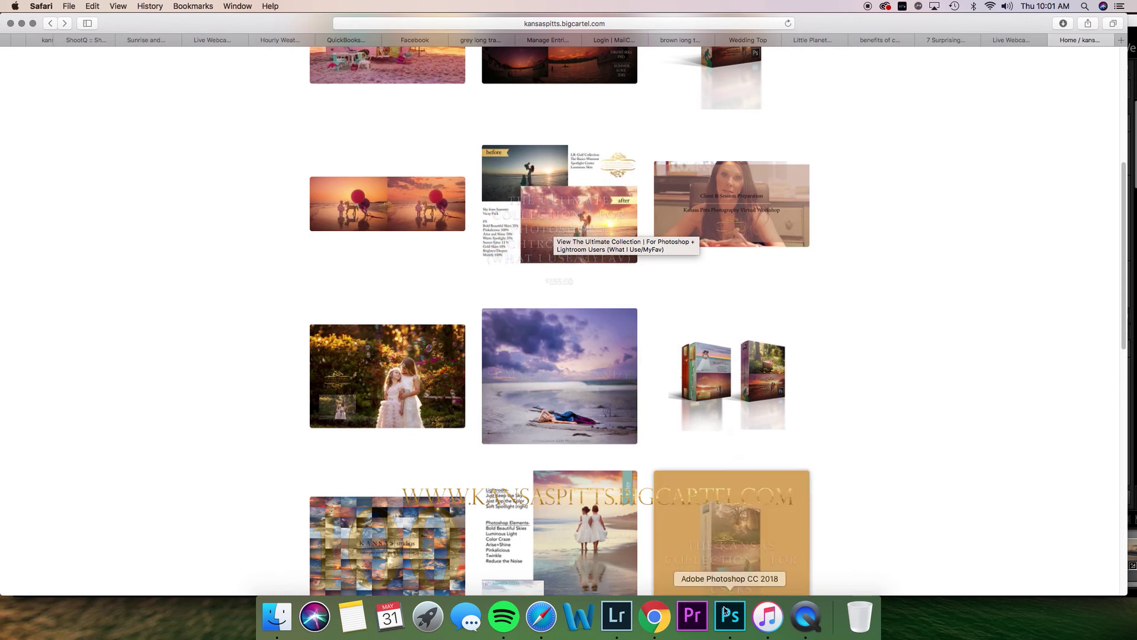
Collapse the Brilliance preset group in Lightroom, and view the store page in Safari and the edited KPP_2784.CR2 in Photoshop.
{"action": "left_click", "coordinate": [616, 616]}
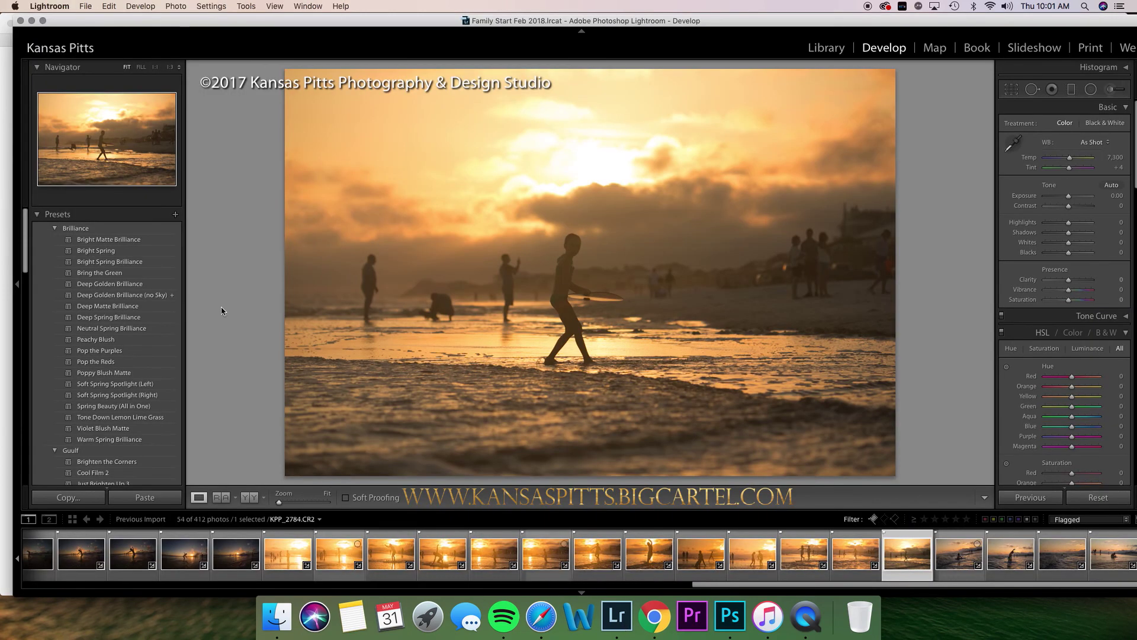
{"action": "left_click", "coordinate": [55, 228]}
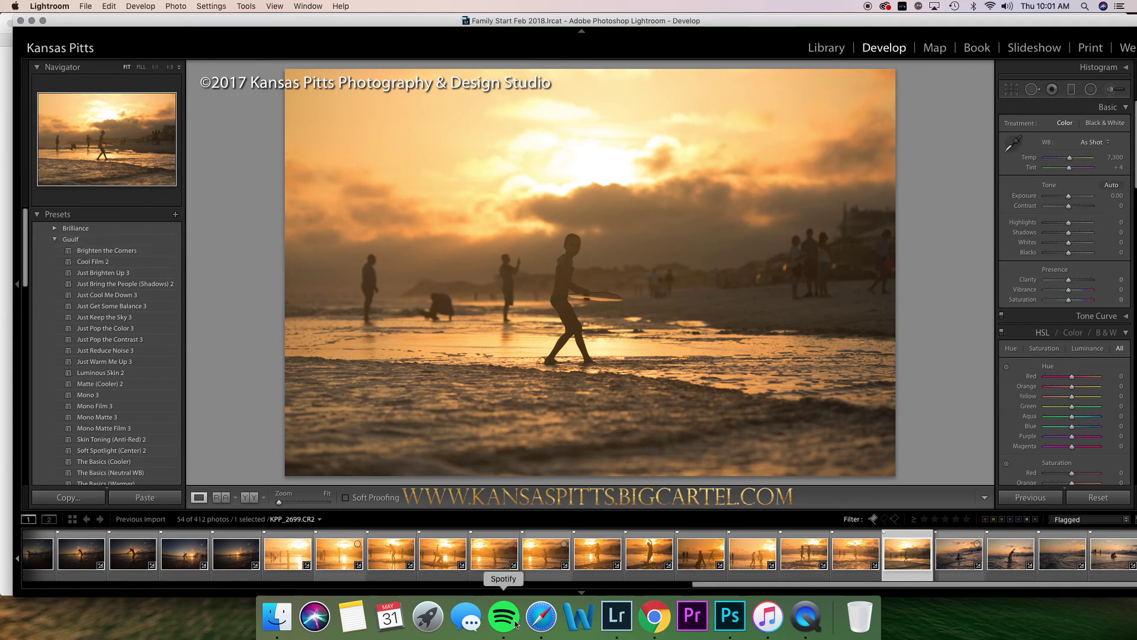
{"action": "left_click", "coordinate": [541, 616]}
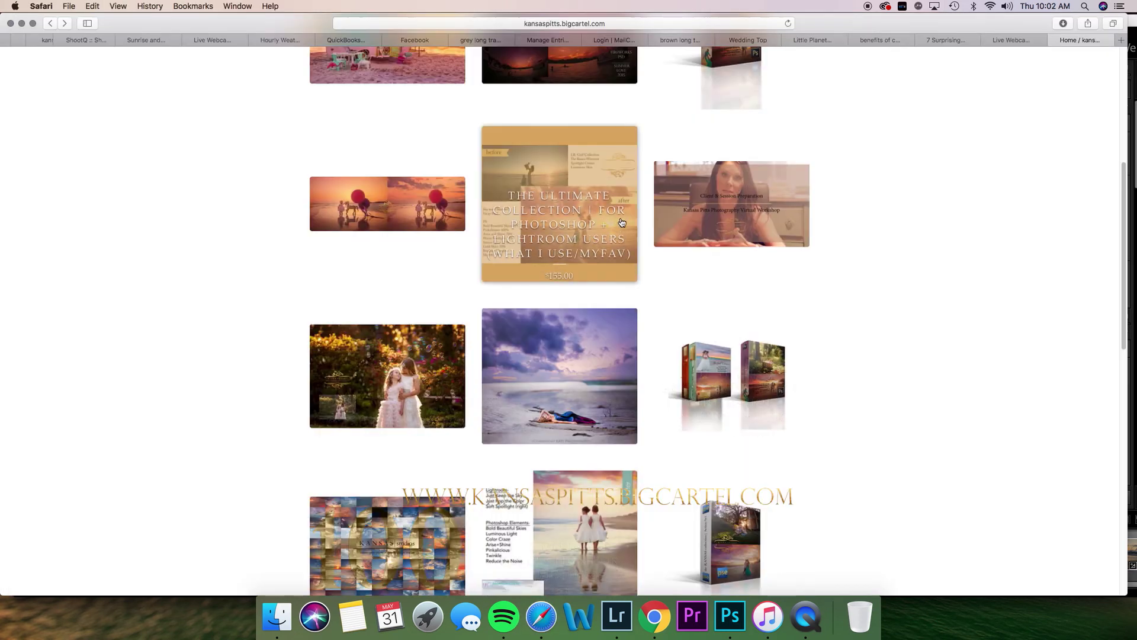
{"action": "left_click", "coordinate": [729, 616]}
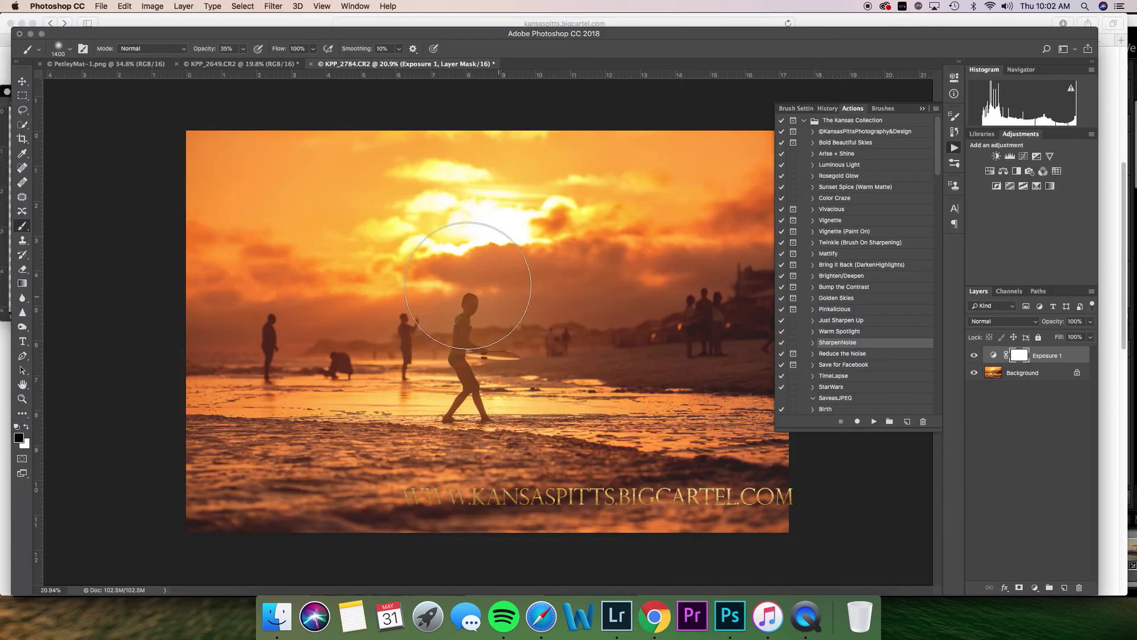
Switch to Lightroom, try The Basics (Warmest) preset on KPP_2784.CR2, and undo it.
{"action": "left_click", "coordinate": [616, 616]}
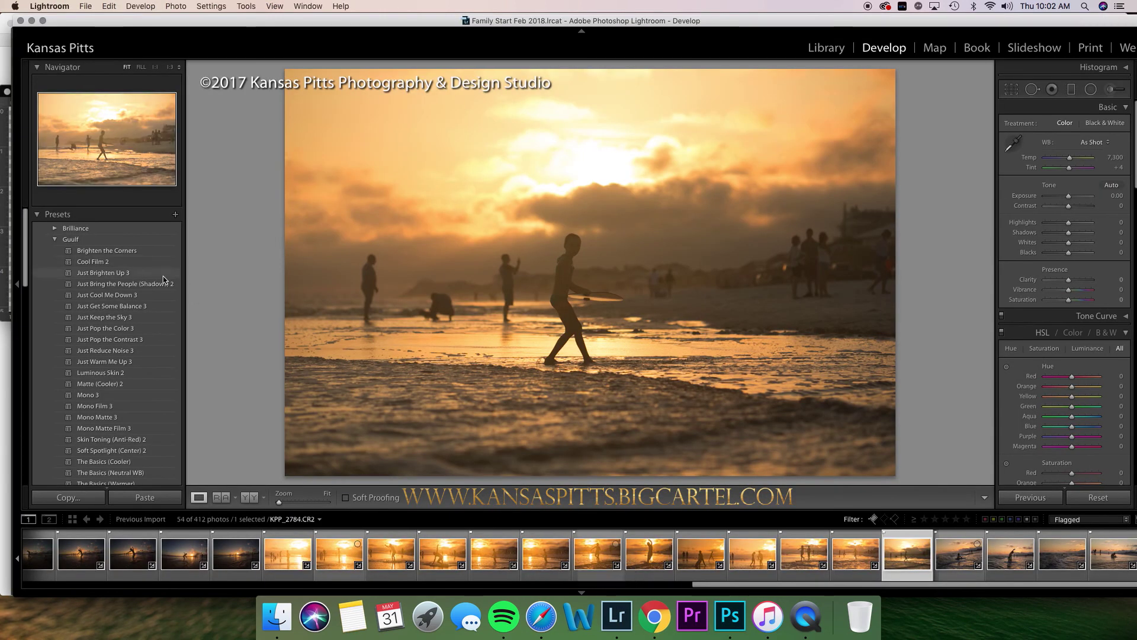
{"action": "left_click_drag", "start_coordinate": [26, 272], "coordinate": [25, 304]}
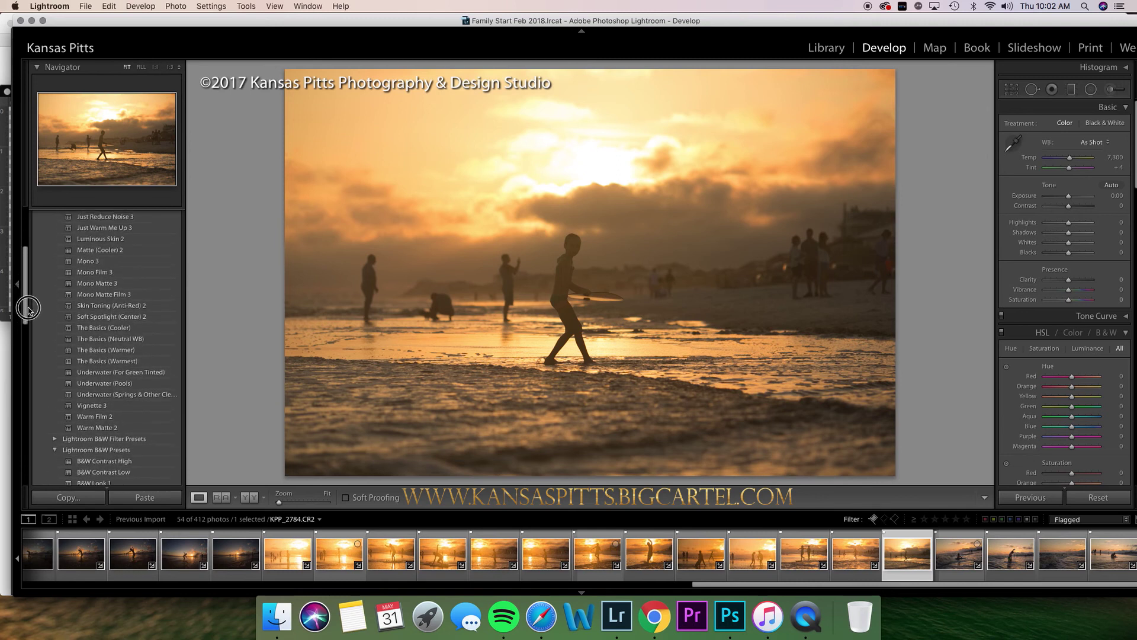
{"action": "left_click", "coordinate": [150, 366]}
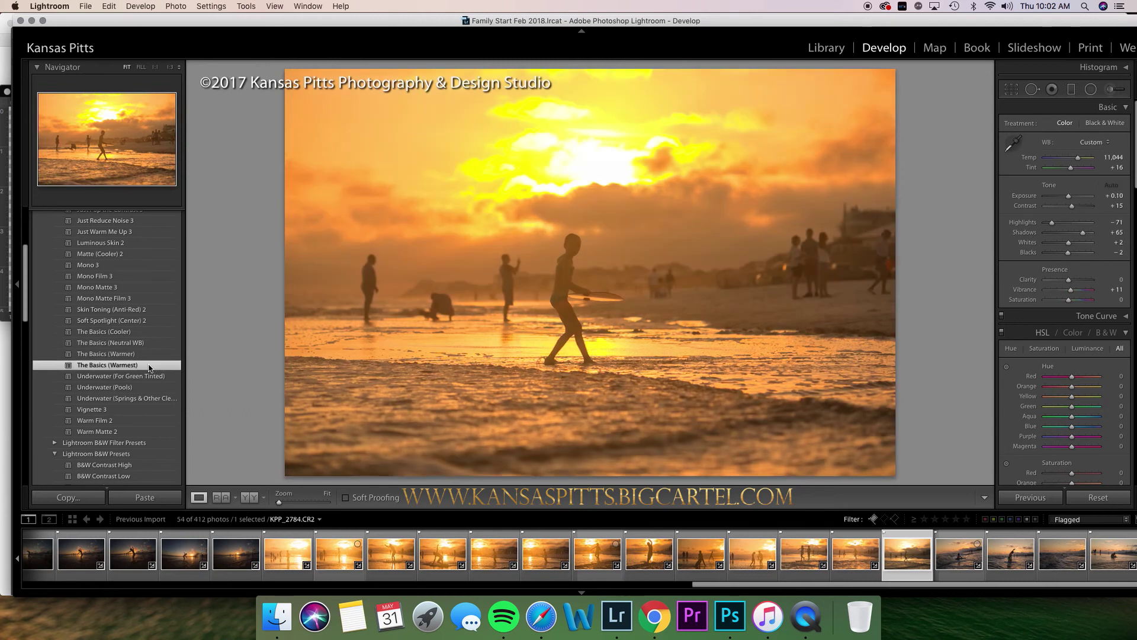
{"action": "key", "text": "super+z"}
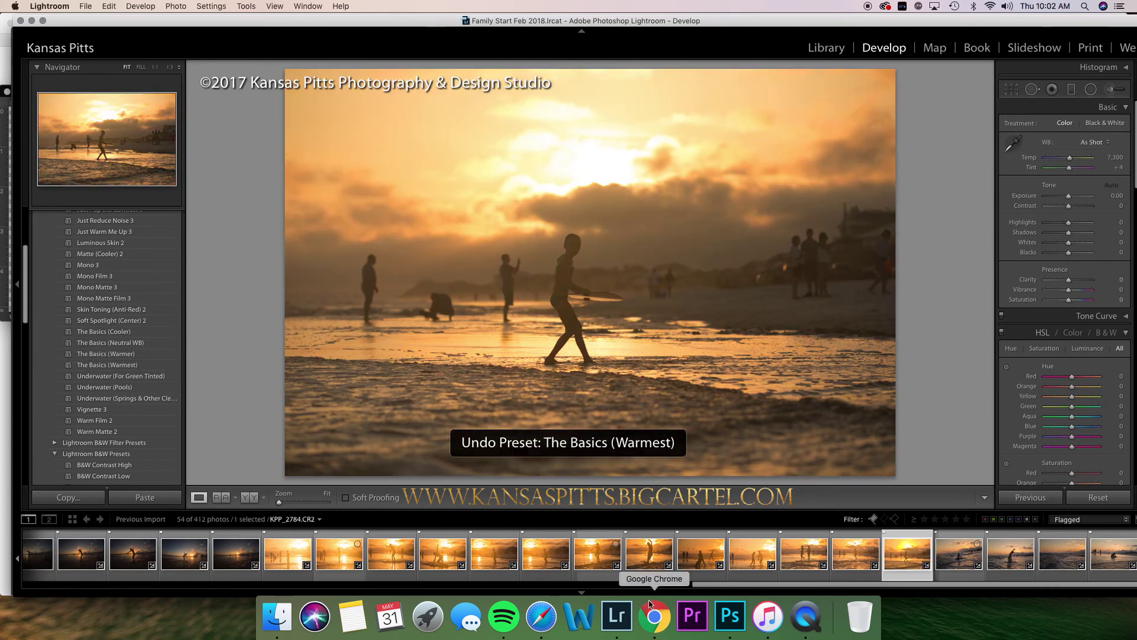
Select the surfer silhouette photo KPP_2649.CR2 and apply The Basics (Warmer) preset to it.
{"action": "left_click_drag", "start_coordinate": [693, 585], "coordinate": [502, 585]}
{"action": "left_click", "coordinate": [513, 553]}
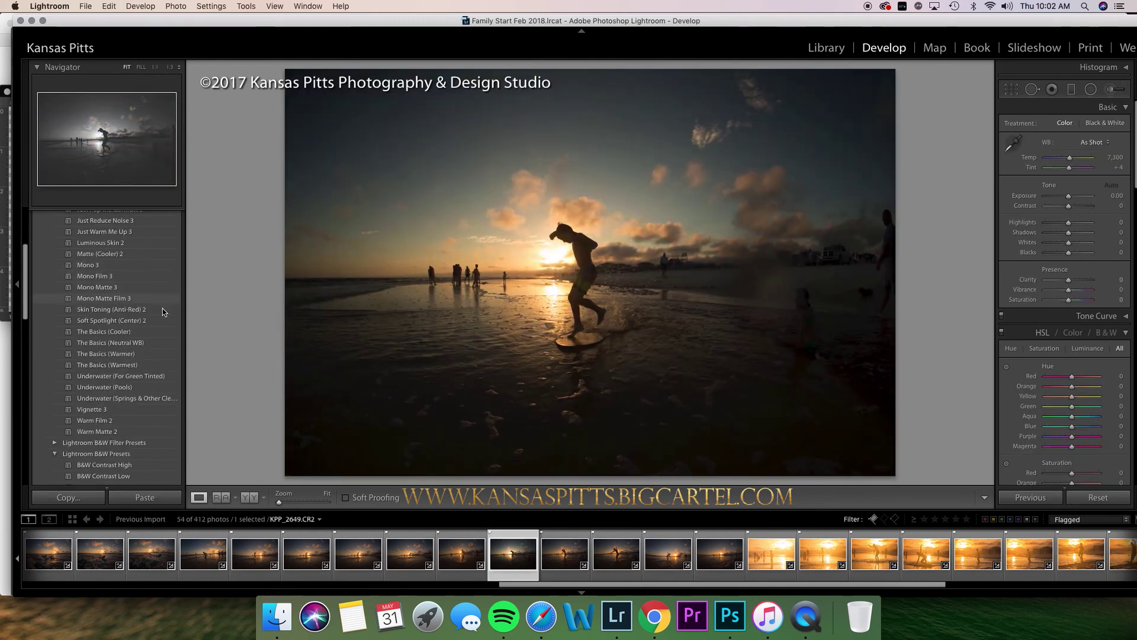
{"action": "left_click", "coordinate": [146, 355]}
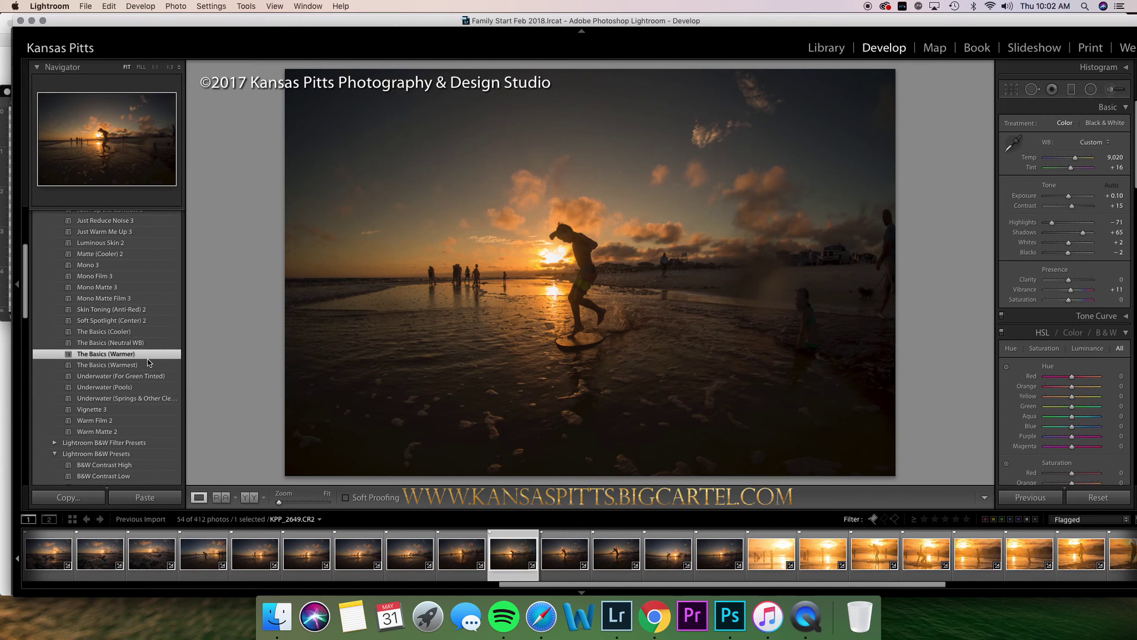
Expand the Brilliance preset group and apply the Deep Golden Brilliance (no Sky) preset to KPP_2649.CR2.
{"action": "left_click_drag", "start_coordinate": [26, 295], "coordinate": [38, 234]}
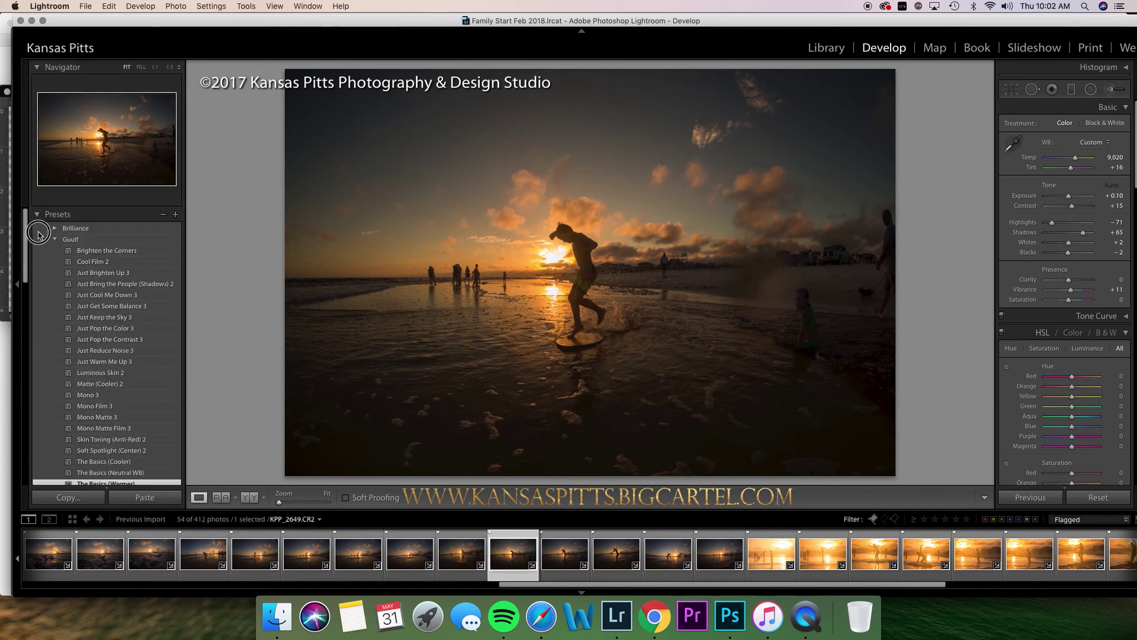
{"action": "left_click", "coordinate": [61, 230]}
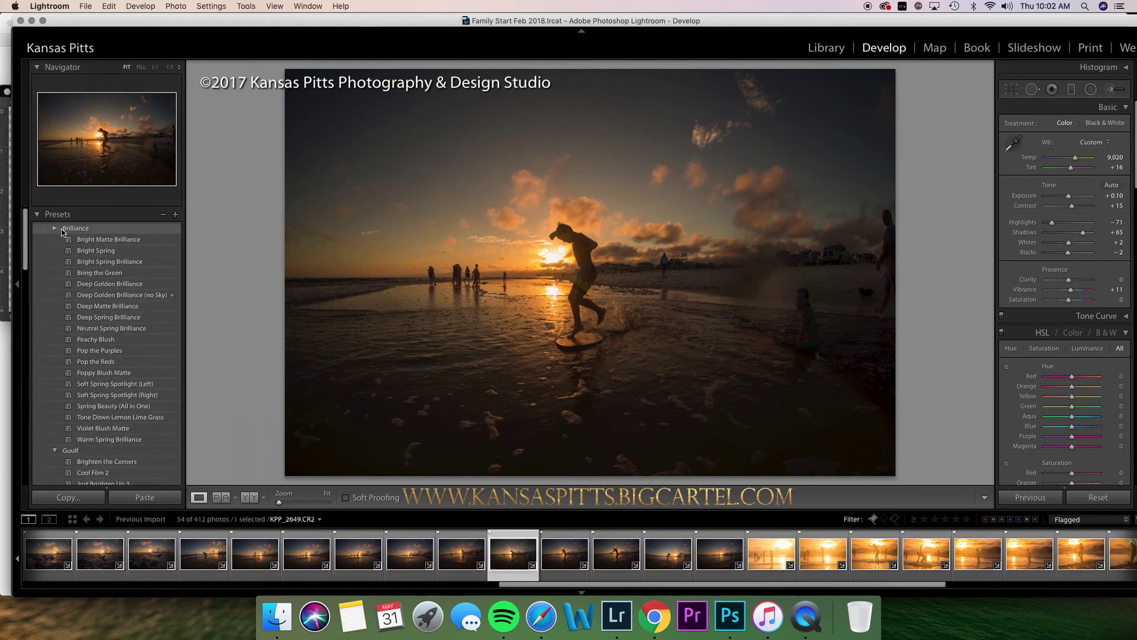
{"action": "left_click", "coordinate": [165, 297]}
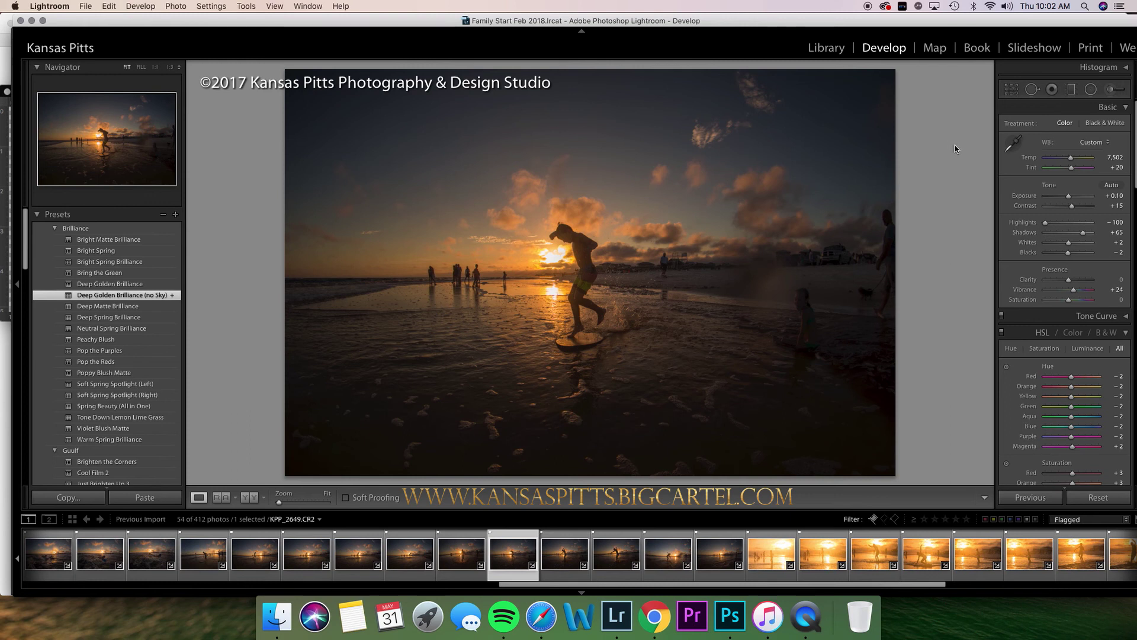
Switch to Safari, open a new tab, and go to the YouTube channel at youtube.com/kansaspitts.
{"action": "left_click", "coordinate": [540, 616]}
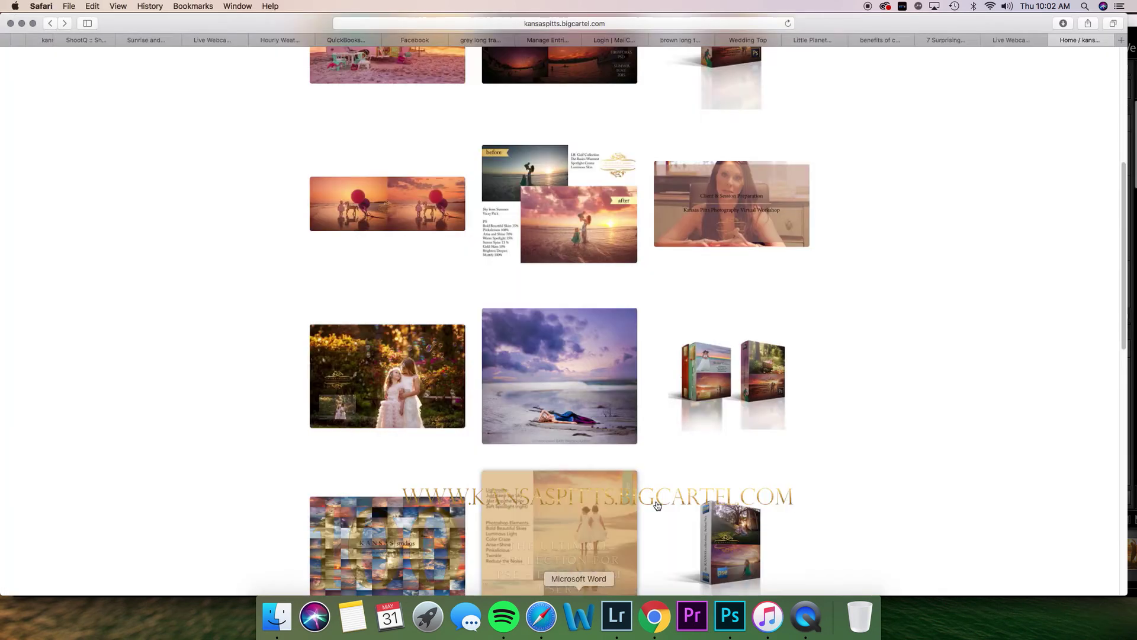
{"action": "left_click", "coordinate": [1118, 44]}
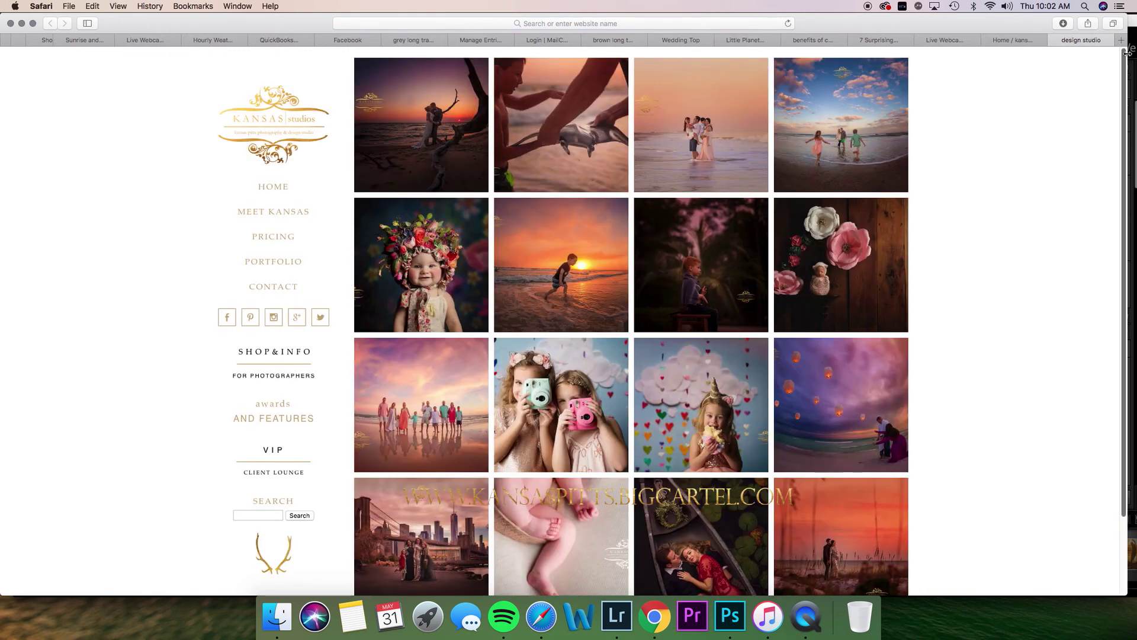
{"action": "left_click", "coordinate": [704, 25]}
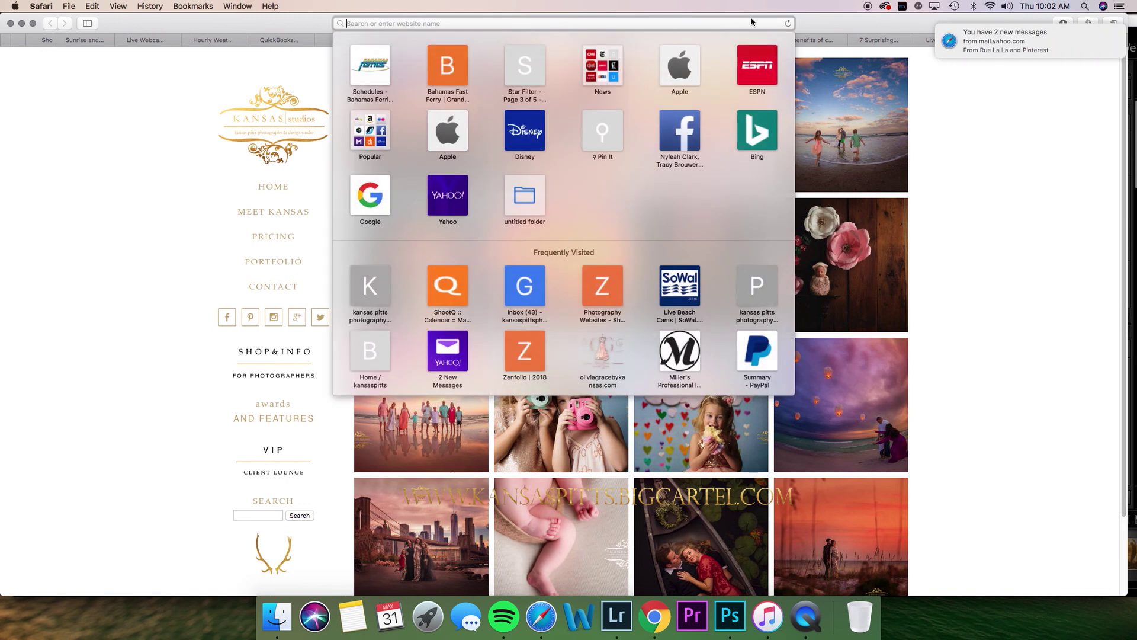
{"action": "type", "text": "youtib"}
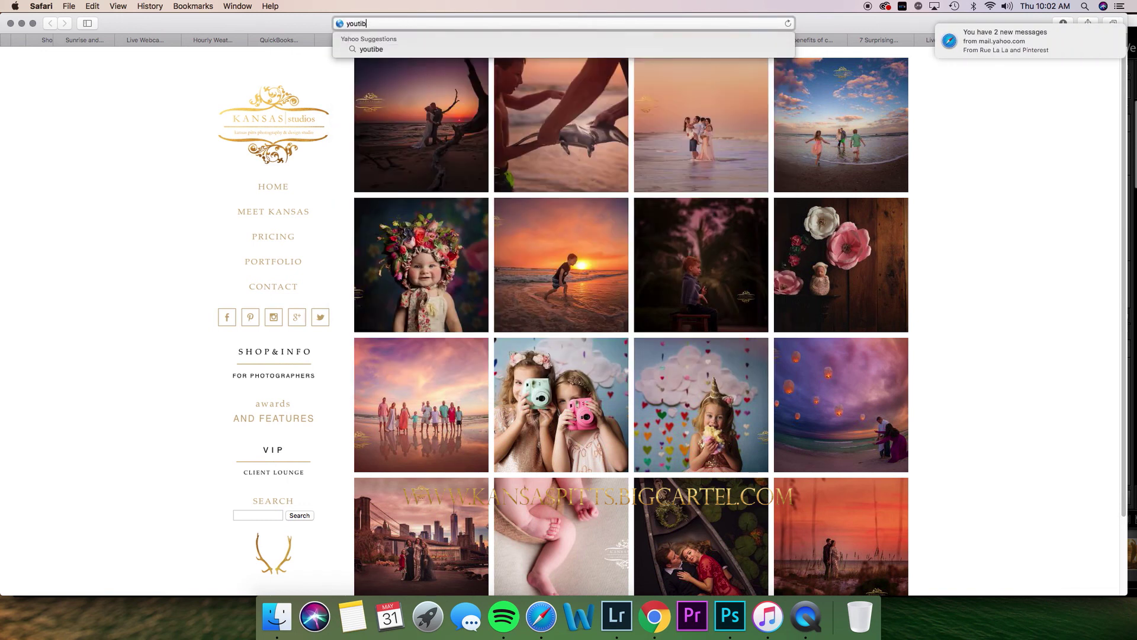
{"action": "key", "text": "BackSpace"}
{"action": "key", "text": "BackSpace"}
{"action": "type", "text": "ube/"}
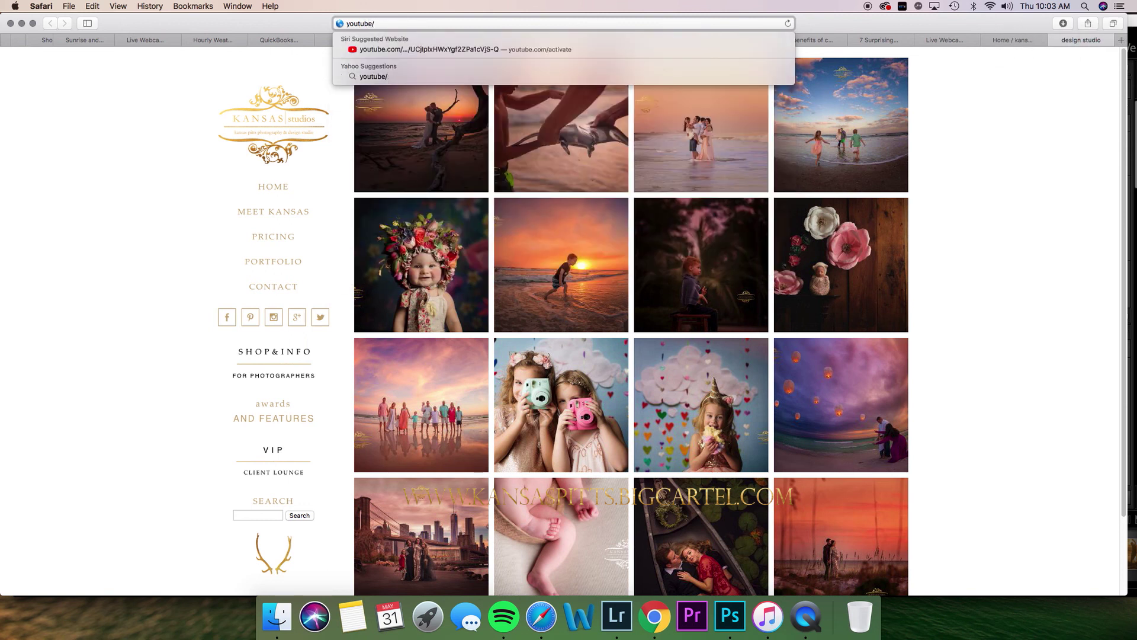
{"action": "type", "text": "c.com"}
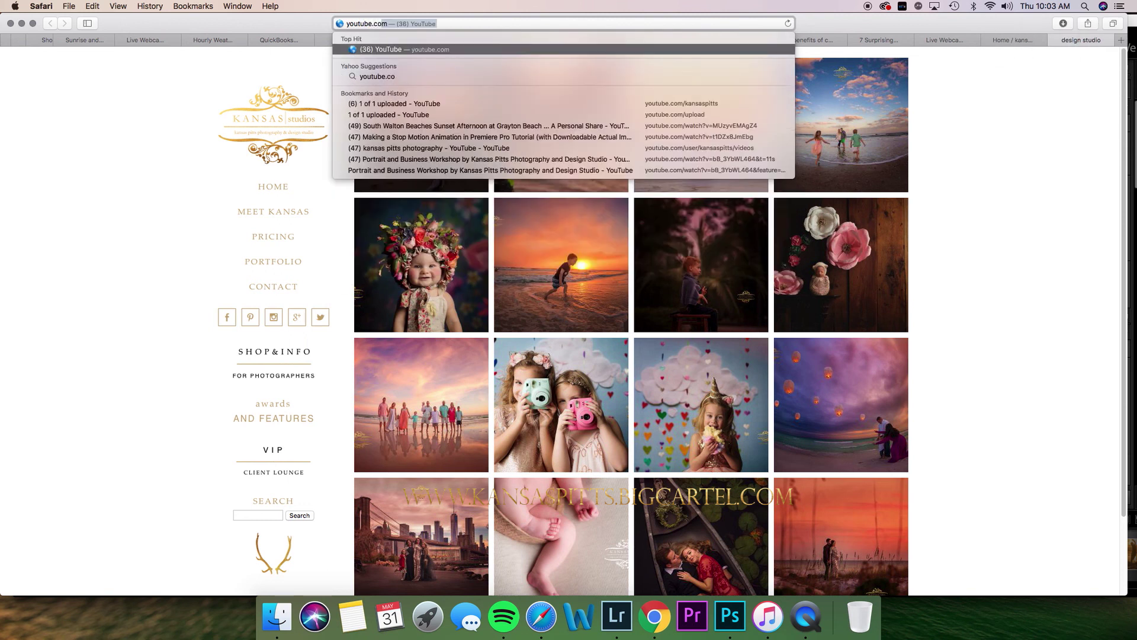
{"action": "type", "text": "//k"}
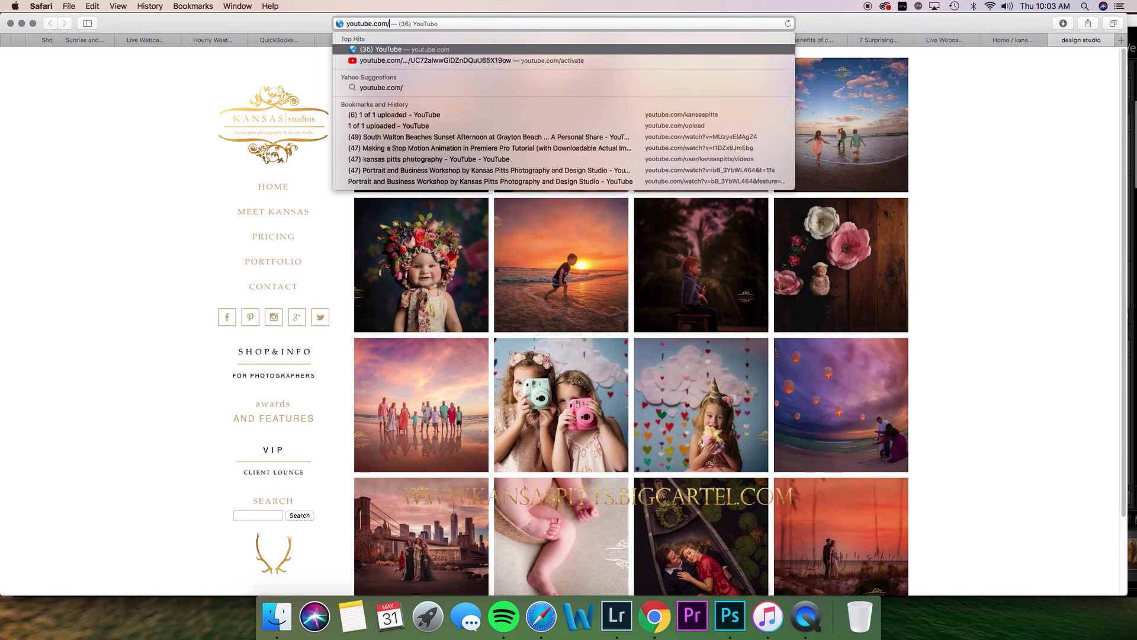
{"action": "key", "text": "BackSpace"}
{"action": "key", "text": "BackSpace"}
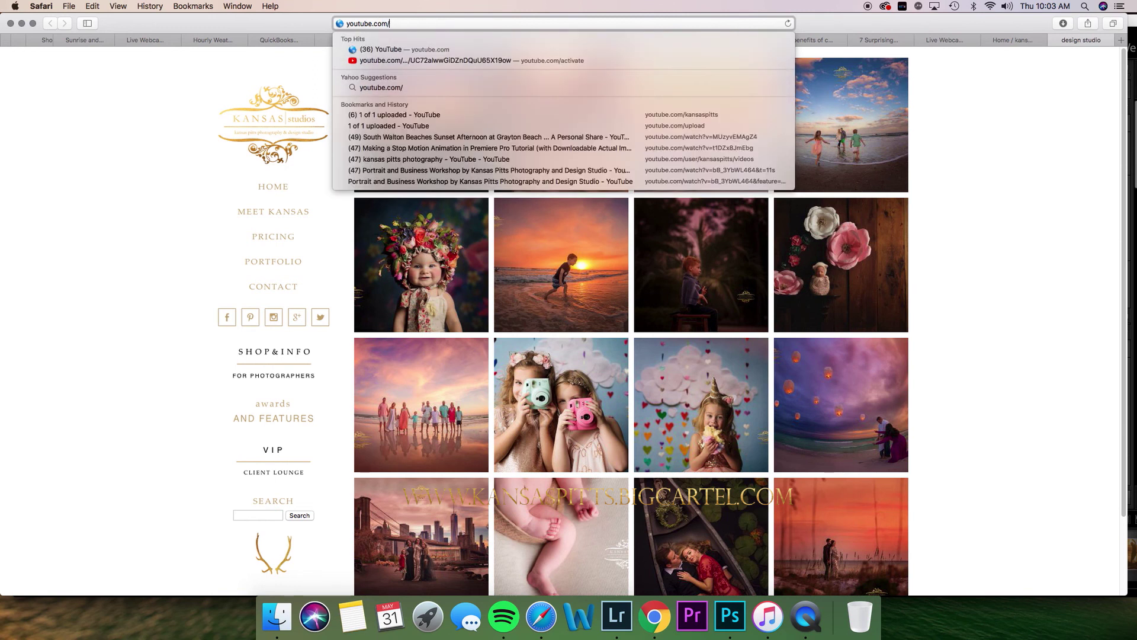
{"action": "type", "text": "aspitts"}
{"action": "key", "text": "Return"}
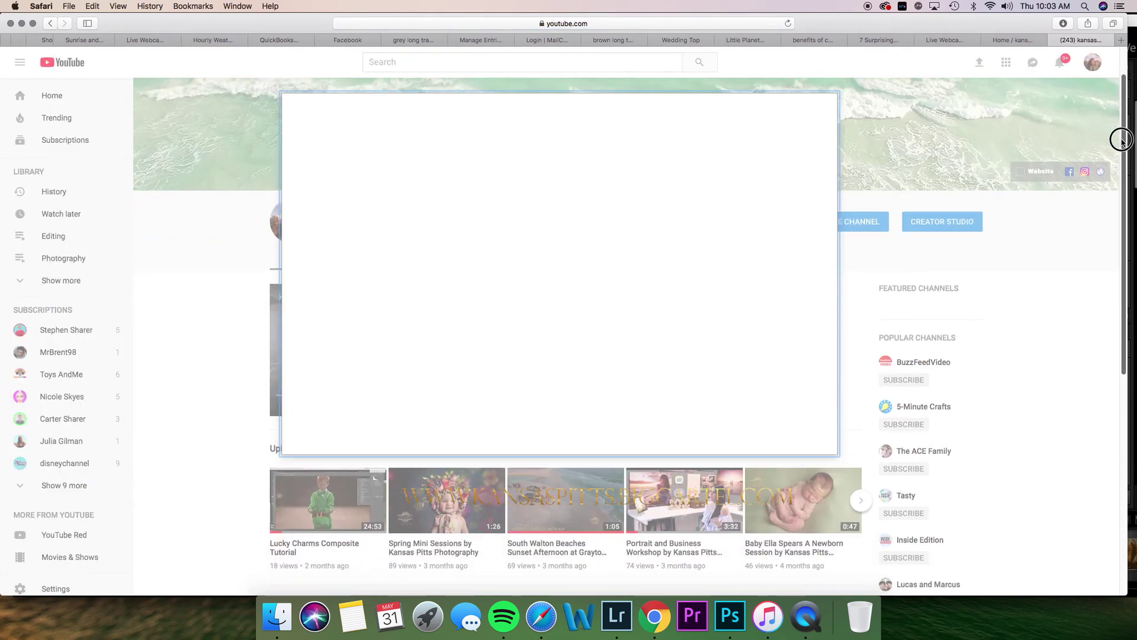
Dismiss the Channel art dialog to look over the channel's created playlists, and return to the Big Cartel store page.
{"action": "left_click", "coordinate": [826, 154]}
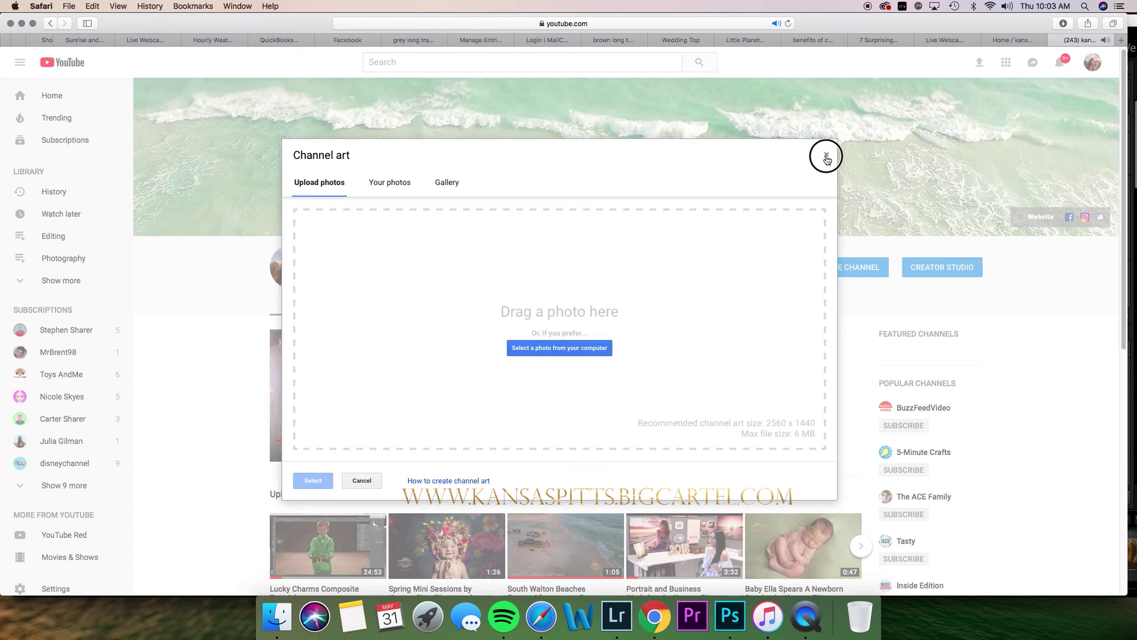
{"action": "left_click_drag", "start_coordinate": [1121, 124], "coordinate": [1122, 304]}
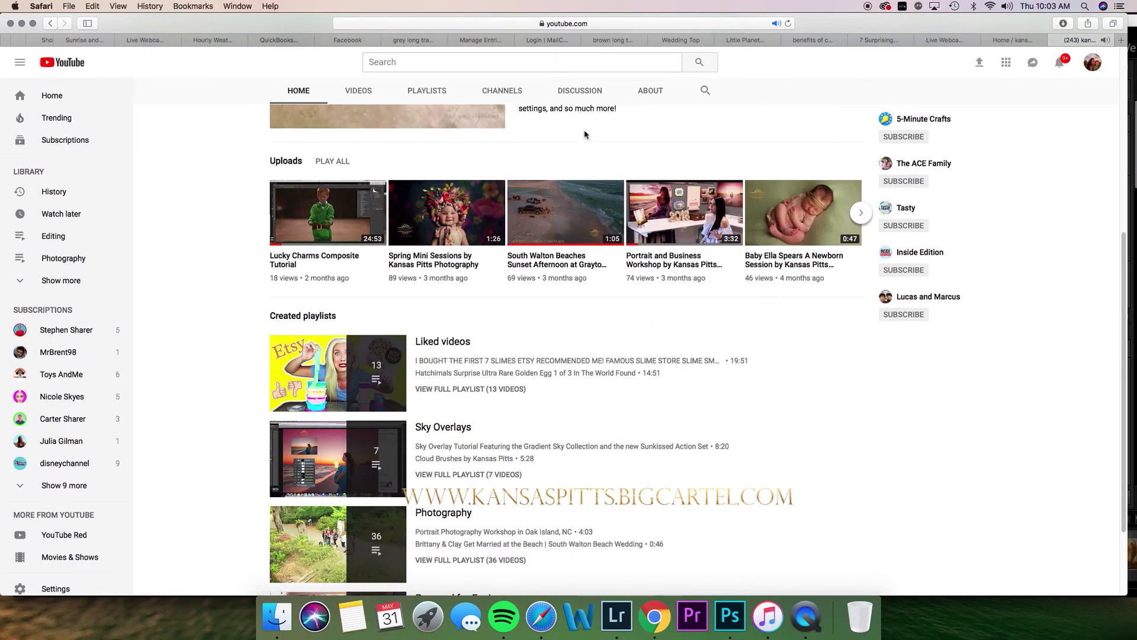
{"action": "left_click", "coordinate": [427, 91]}
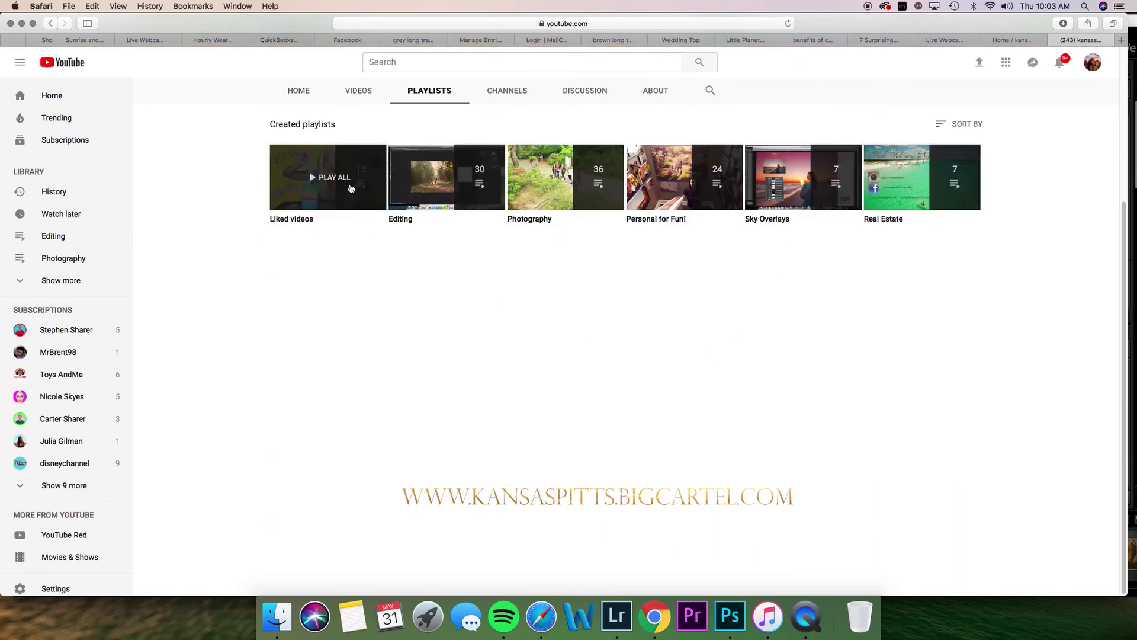
{"action": "mouse_move", "coordinate": [445, 184]}
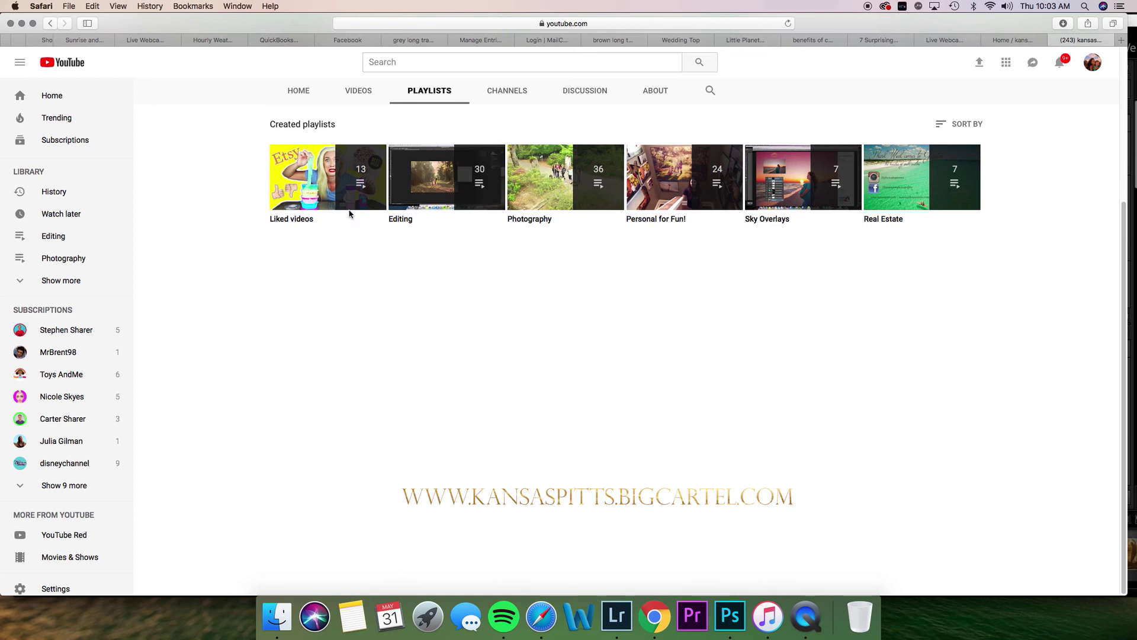
{"action": "mouse_move", "coordinate": [317, 202]}
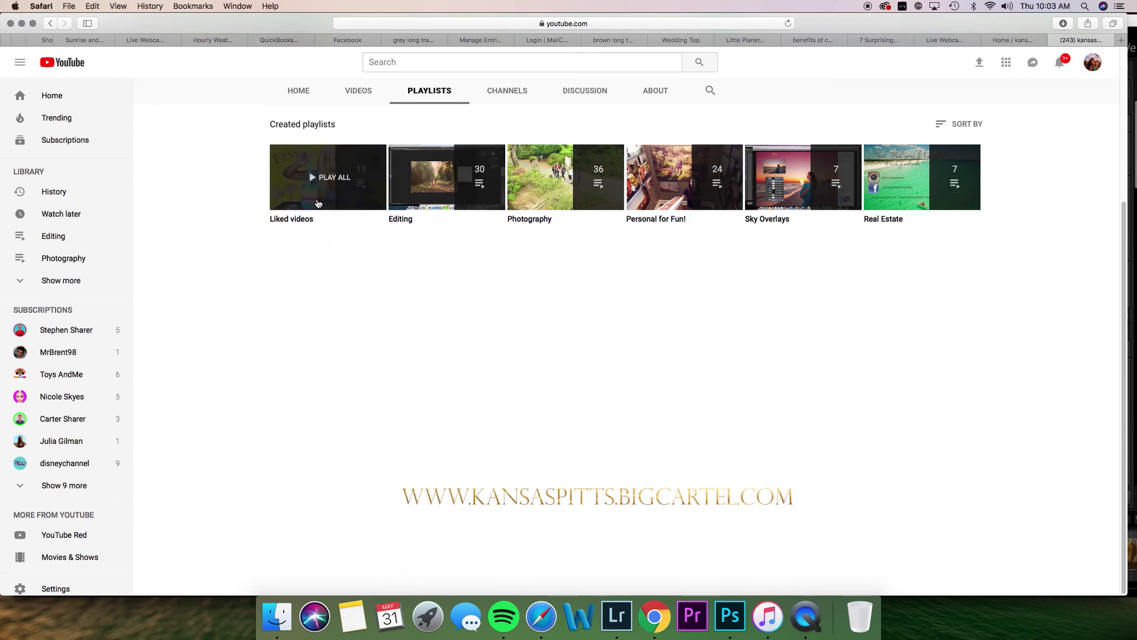
{"action": "mouse_move", "coordinate": [551, 196]}
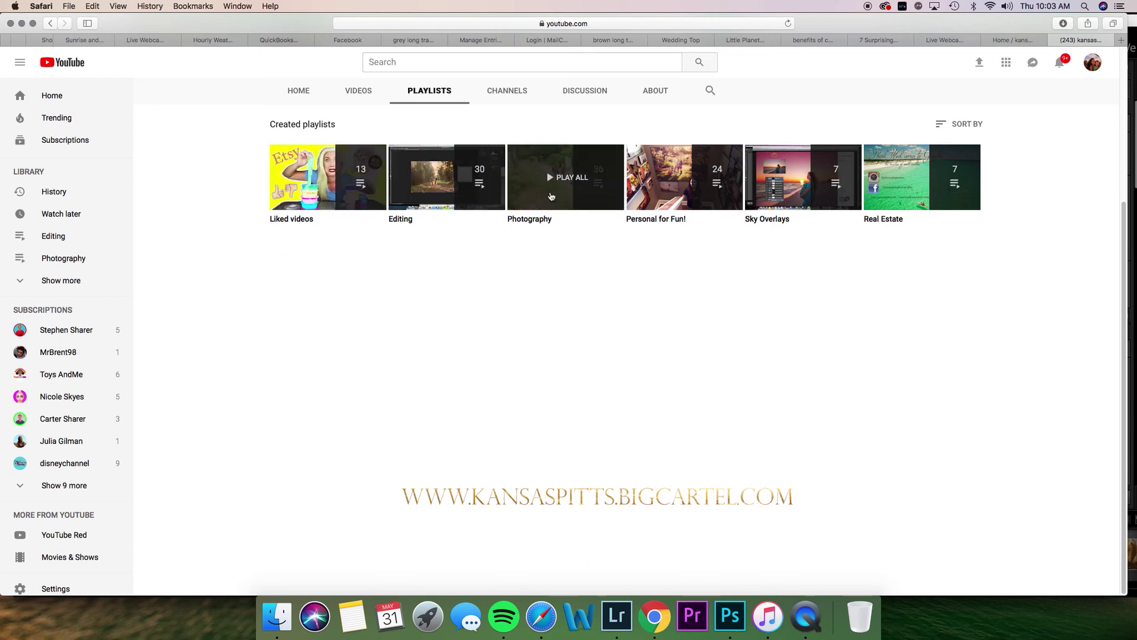
{"action": "mouse_move", "coordinate": [811, 199]}
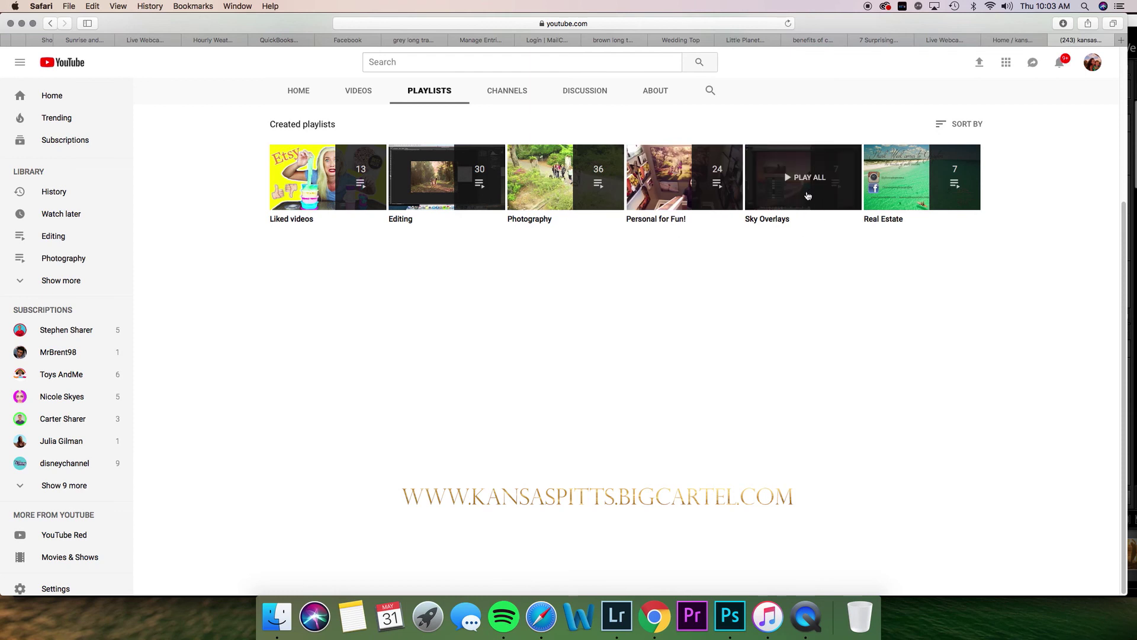
{"action": "mouse_move", "coordinate": [932, 201]}
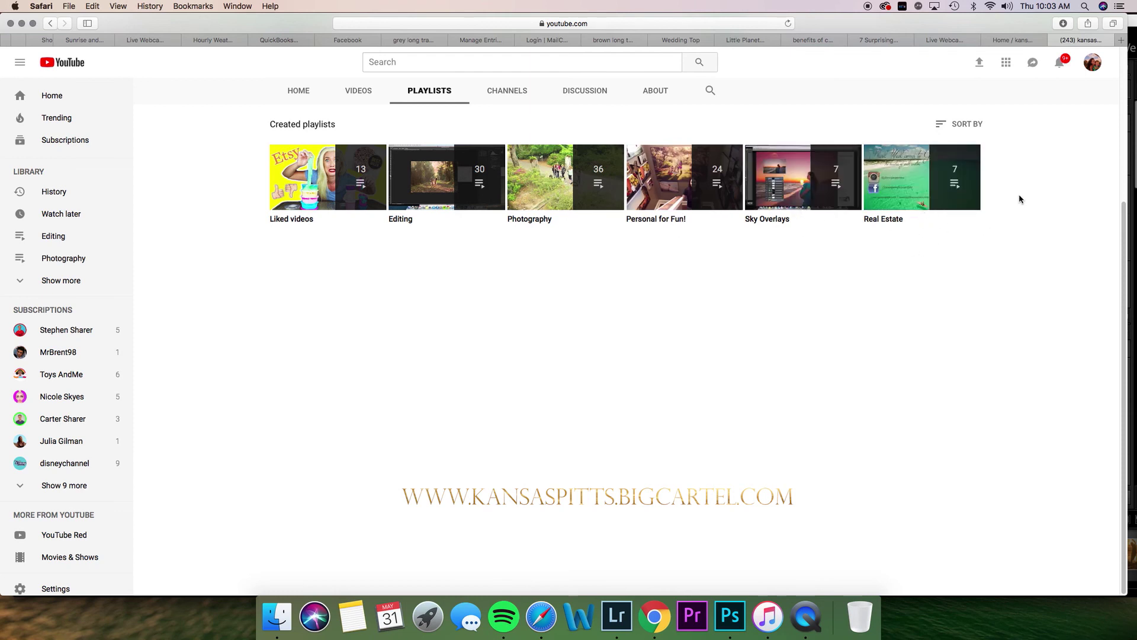
{"action": "left_click", "coordinate": [1019, 40]}
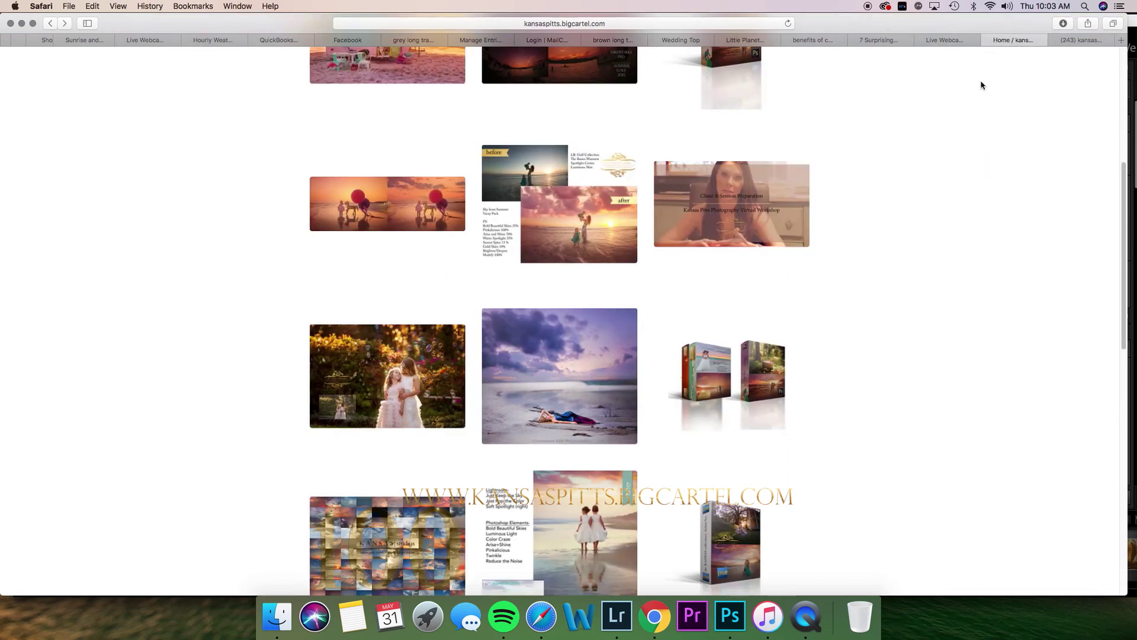